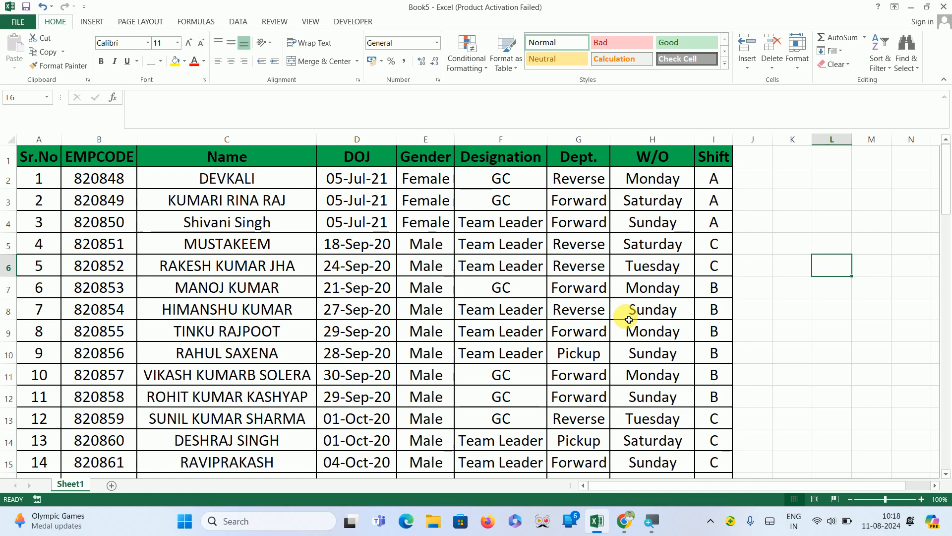
Move through the header cells of row 1 from Sr.No to Shift and back.
{"action": "key", "text": "Home"}
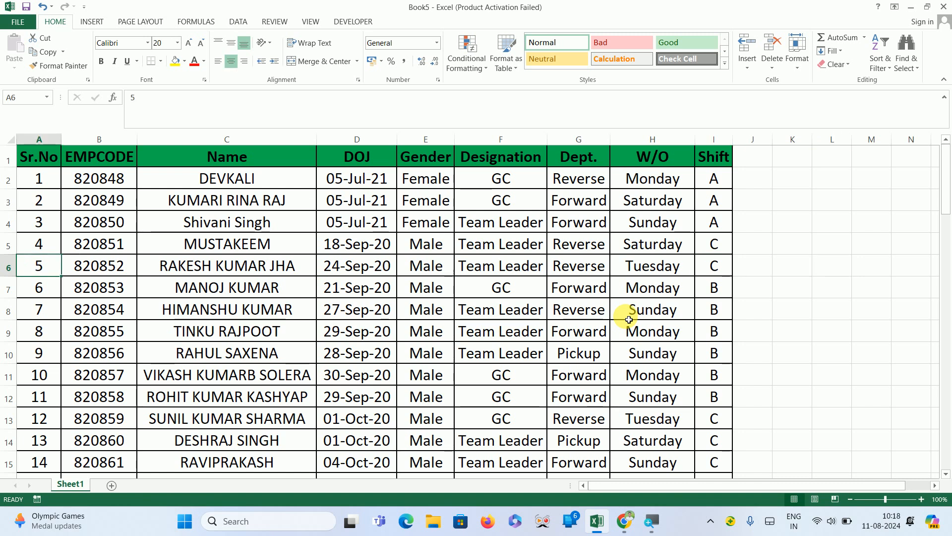
{"action": "key", "text": "ctrl+Home"}
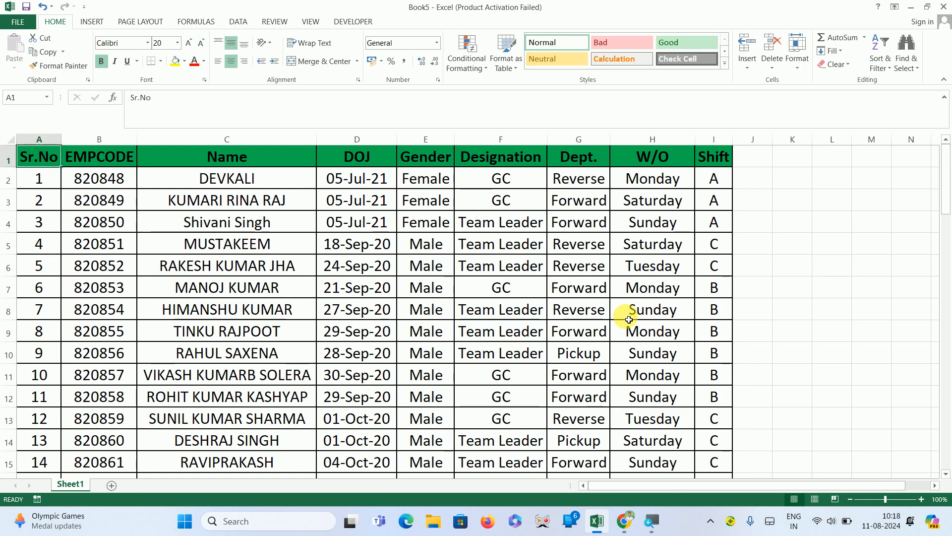
{"action": "key", "text": "Right"}
{"action": "key", "text": "Right"}
{"action": "key", "text": "Right"}
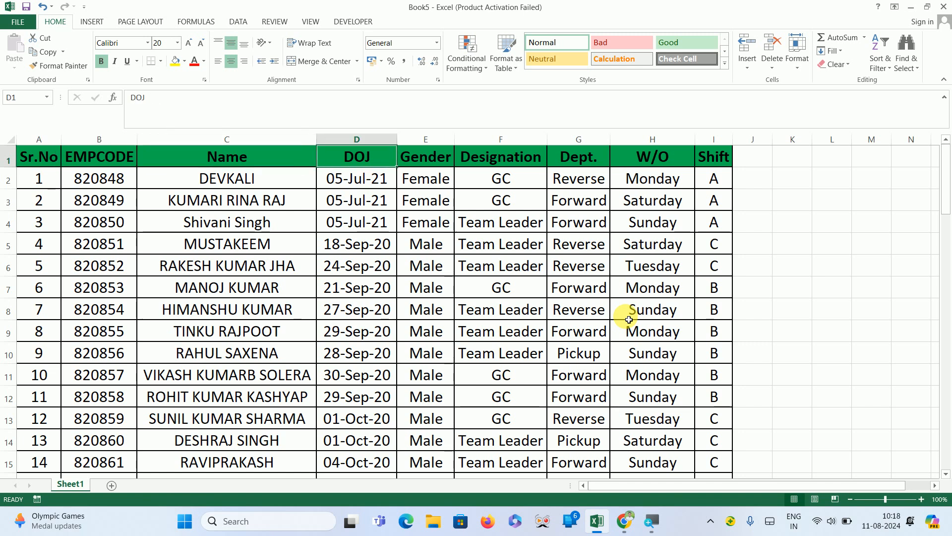
{"action": "key", "text": "Right"}
{"action": "key", "text": "Right"}
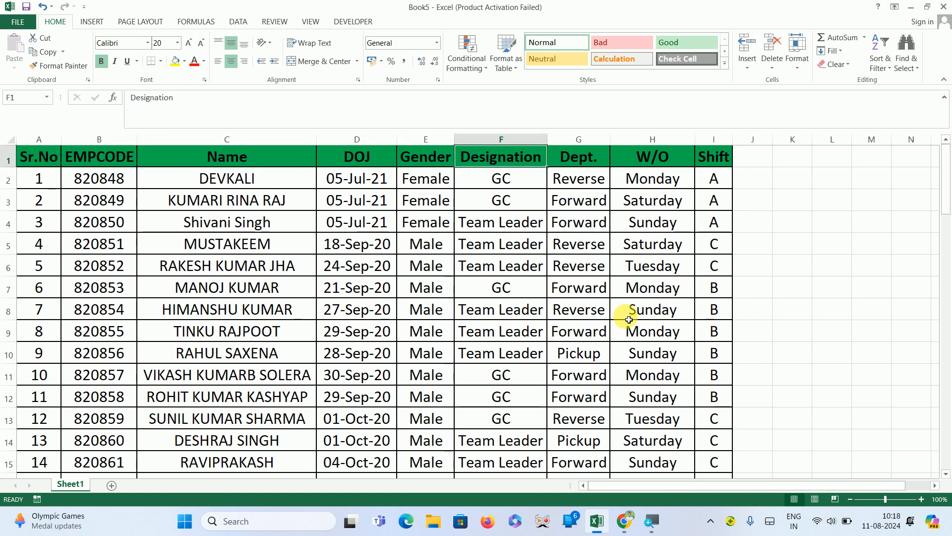
{"action": "key", "text": "Right"}
{"action": "key", "text": "Right"}
{"action": "key", "text": "Right"}
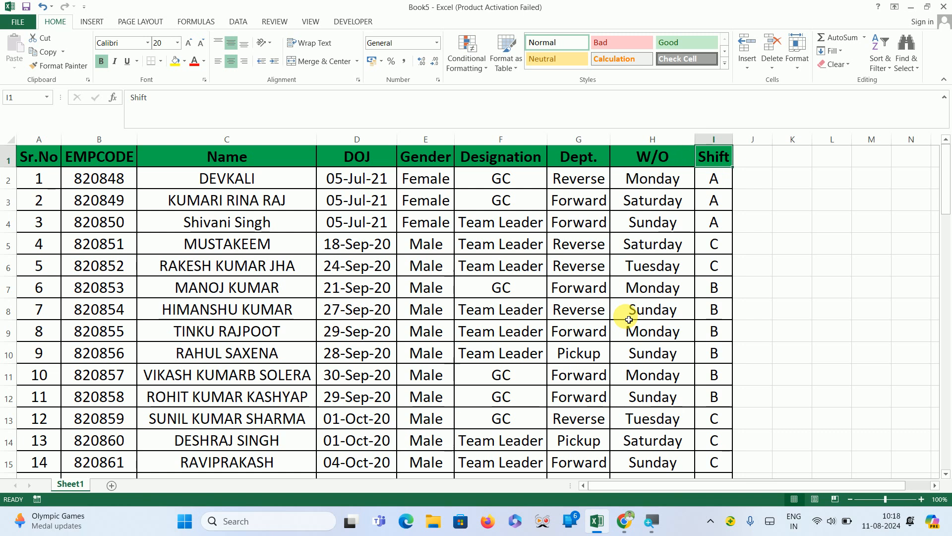
{"action": "key", "text": "ctrl+Left"}
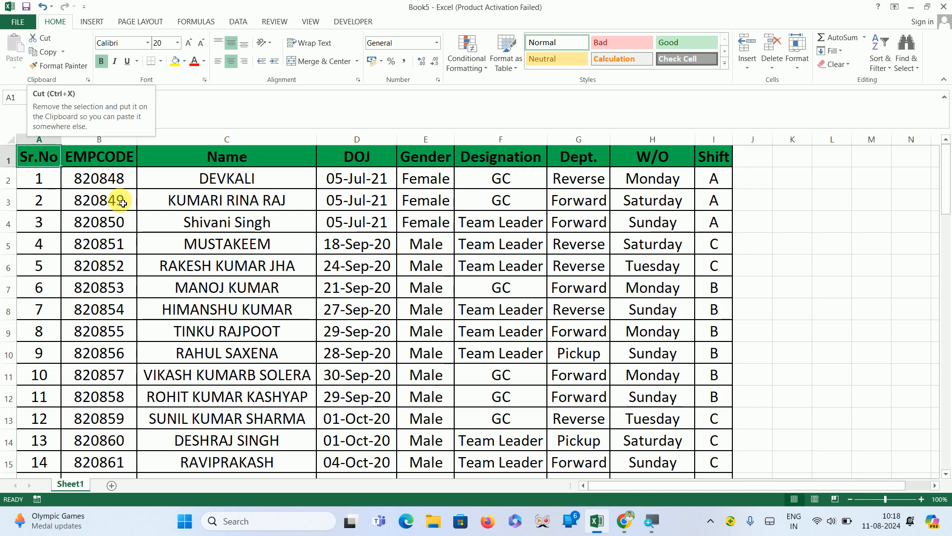
Cut the header row A1:I1 and paste it at cell K9.
{"action": "left_click", "coordinate": [196, 178]}
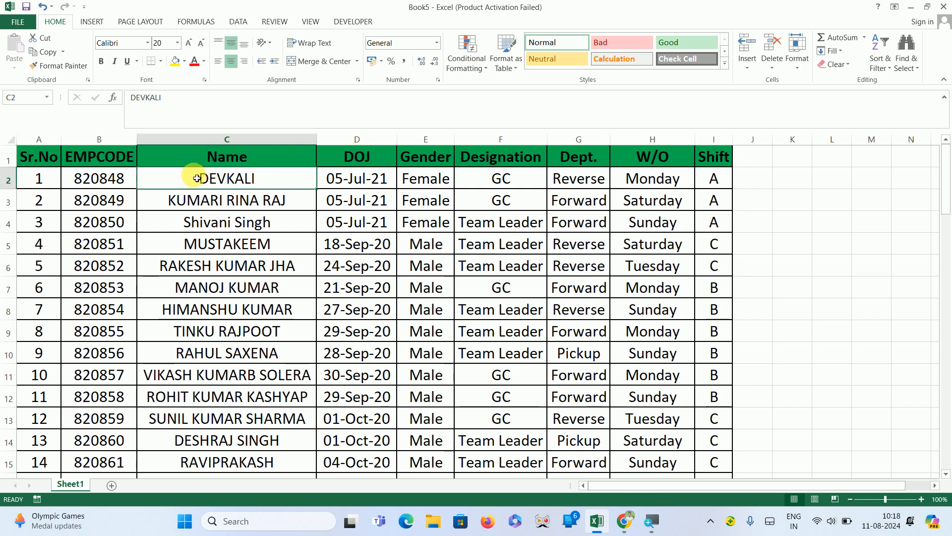
{"action": "key", "text": "Left"}
{"action": "key", "text": "Left"}
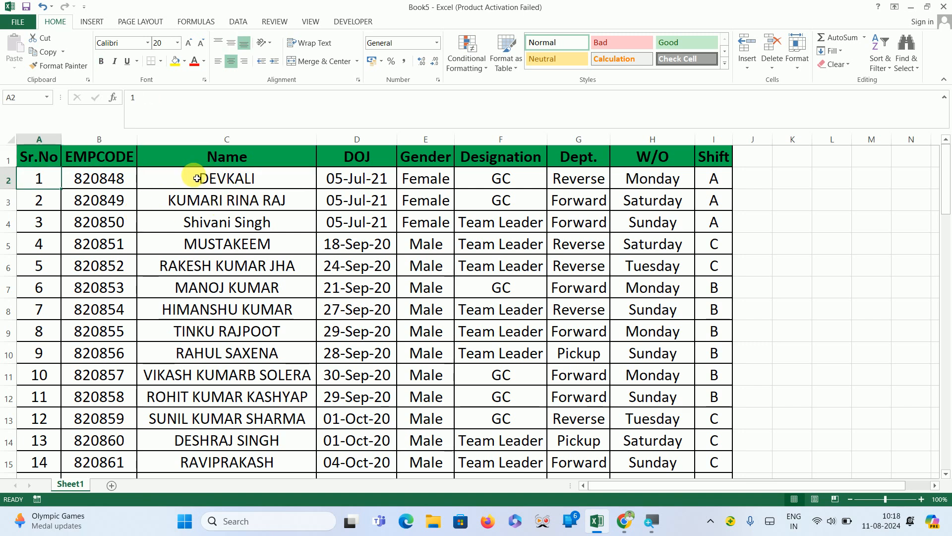
{"action": "key", "text": "Up"}
{"action": "key", "text": "ctrl+shift+Right"}
{"action": "key", "text": "ctrl+c"}
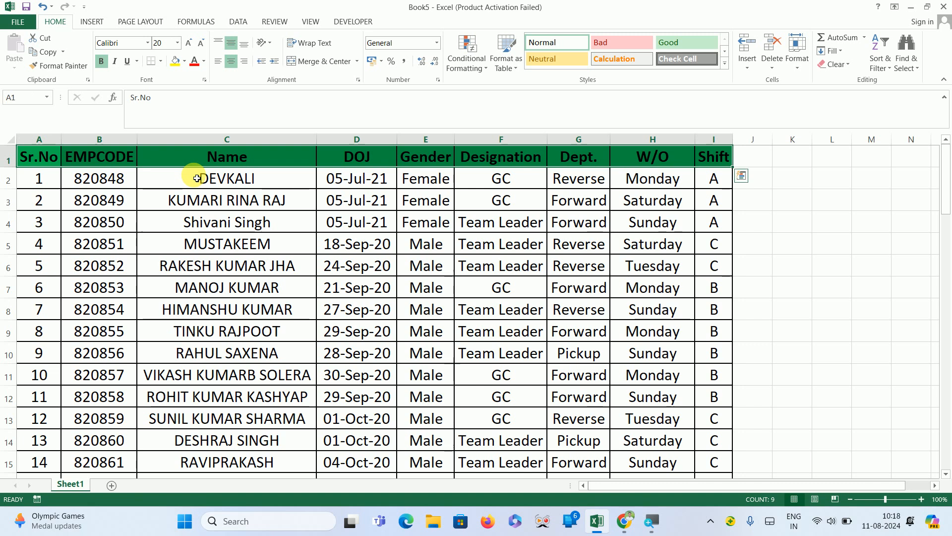
{"action": "key", "text": "ctrl+q"}
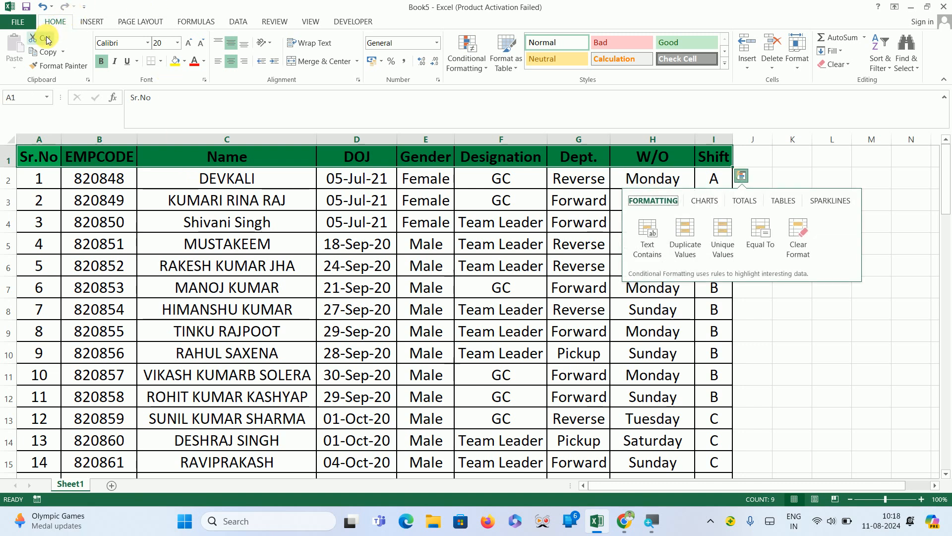
{"action": "left_click", "coordinate": [46, 38]}
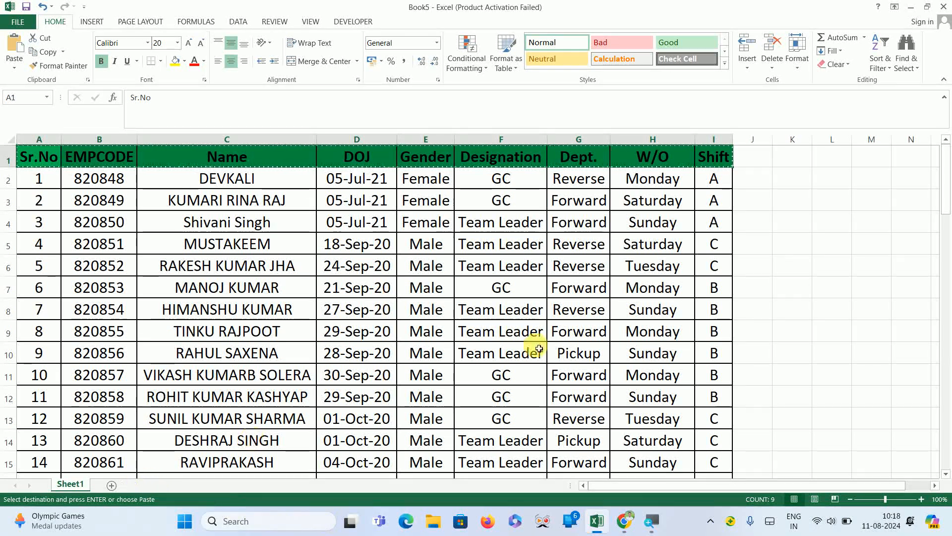
{"action": "left_click", "coordinate": [793, 338]}
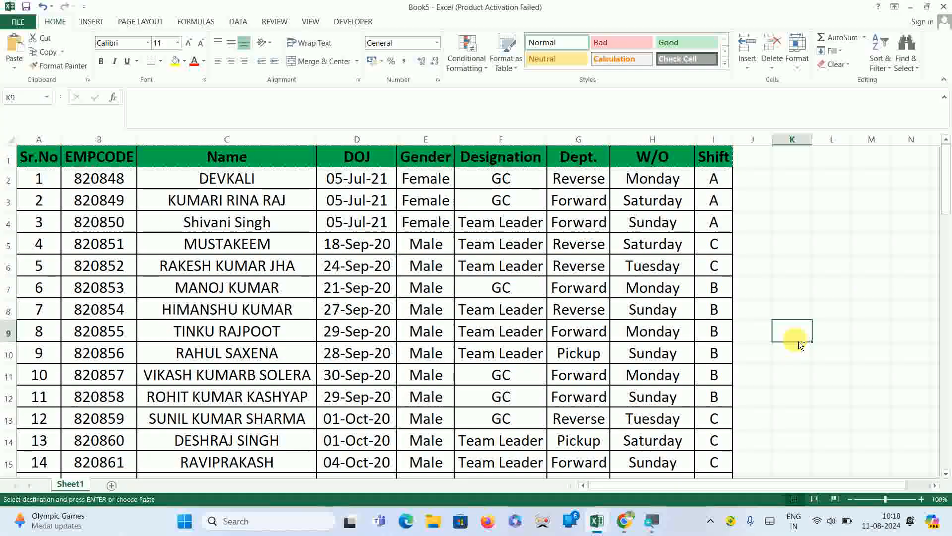
{"action": "key", "text": "ctrl+v"}
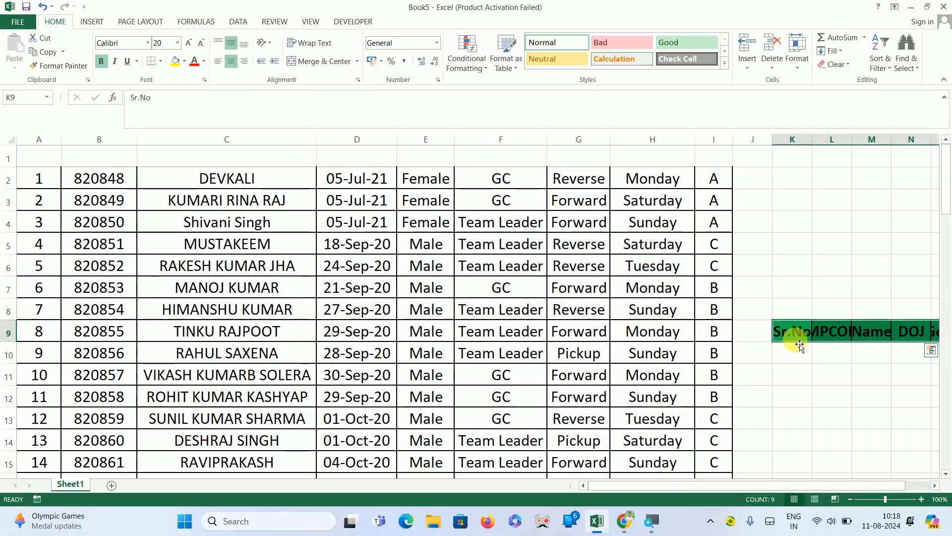
Undo the header row paste and clear the cut selection.
{"action": "left_click", "coordinate": [37, 164]}
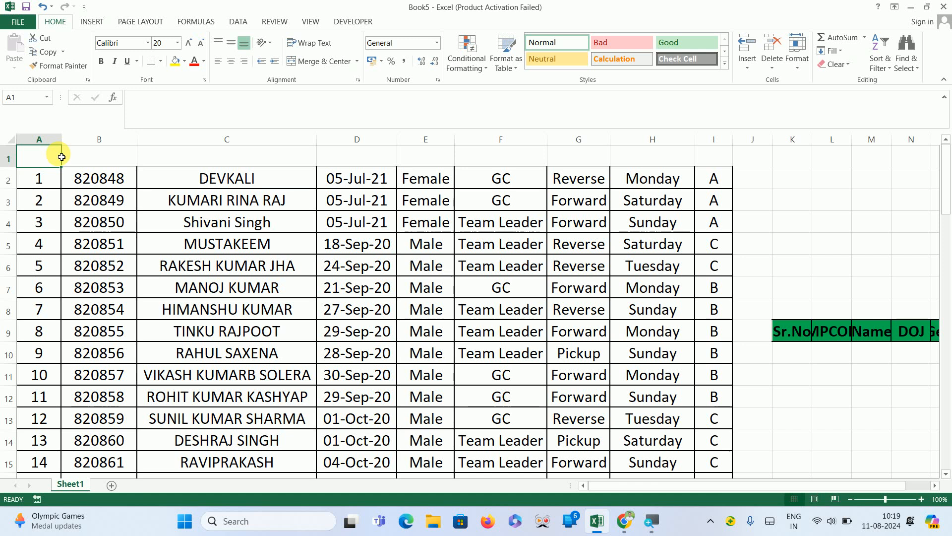
{"action": "key", "text": "ctrl+z"}
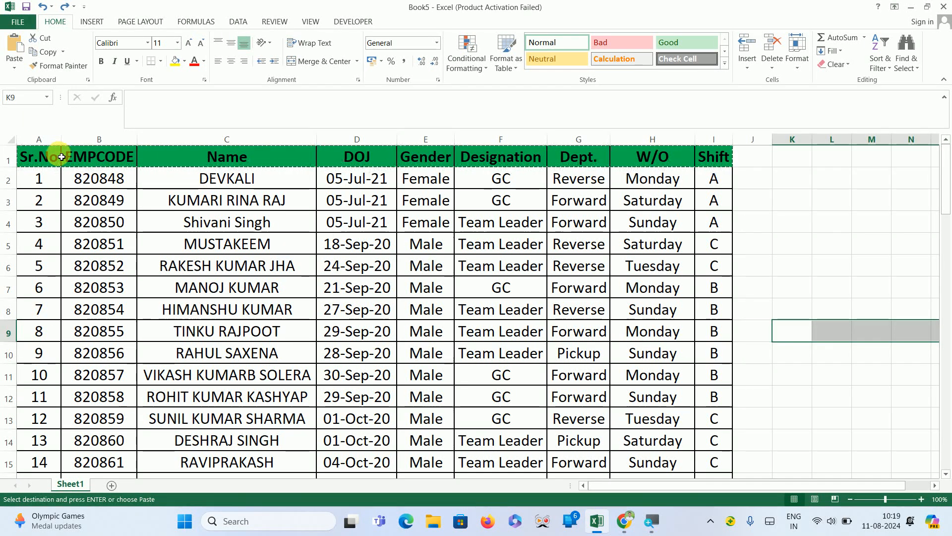
{"action": "left_click", "coordinate": [61, 157]}
{"action": "key", "text": "Escape"}
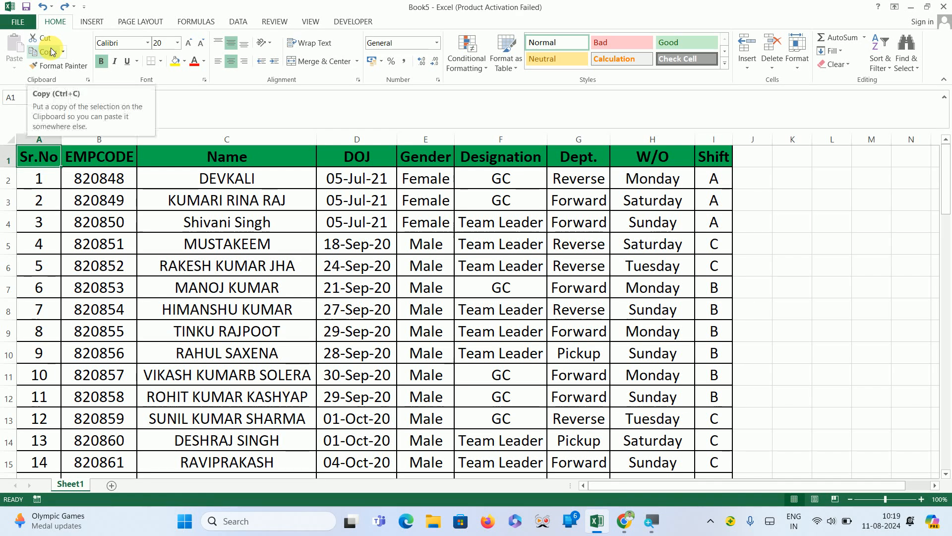
Try copying the header row to cell L10, undoing the paste.
{"action": "key", "text": "ctrl+shift+Right"}
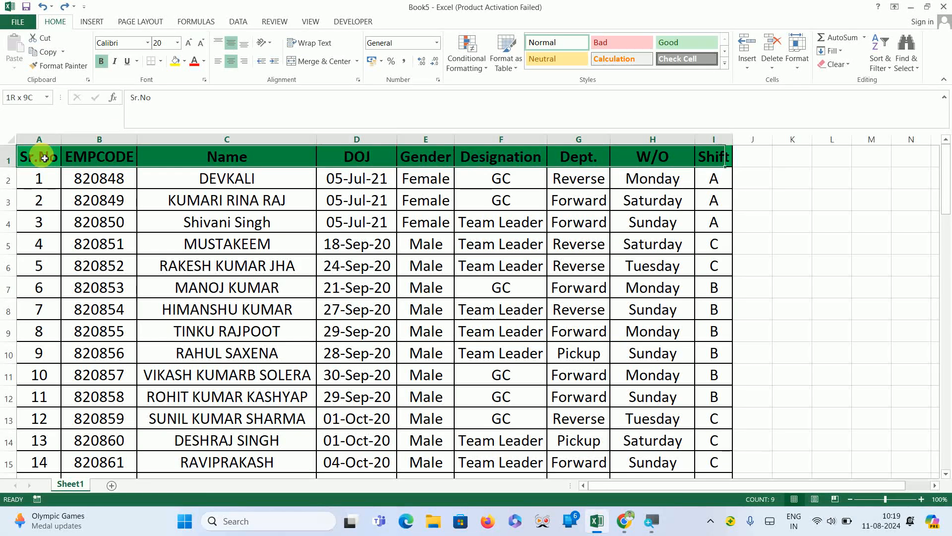
{"action": "key", "text": "ctrl+c"}
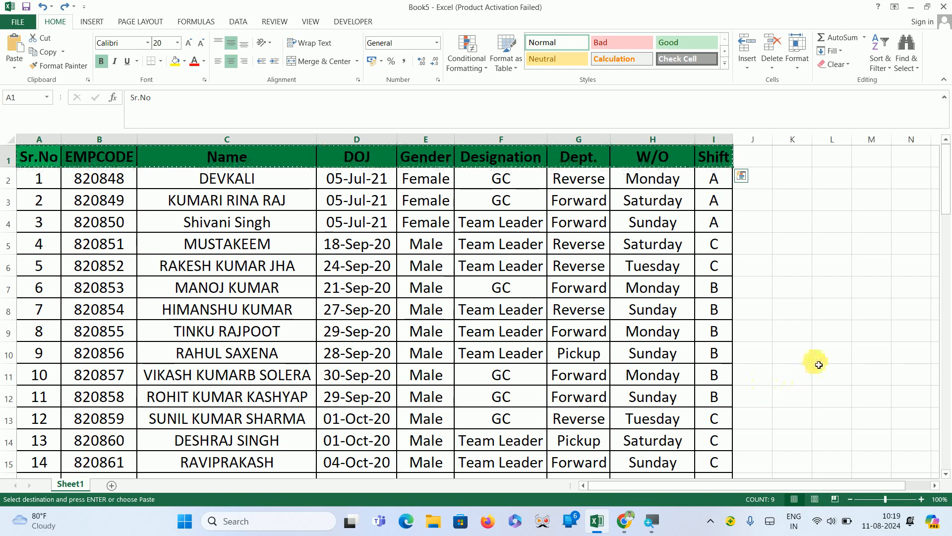
{"action": "left_click", "coordinate": [838, 354]}
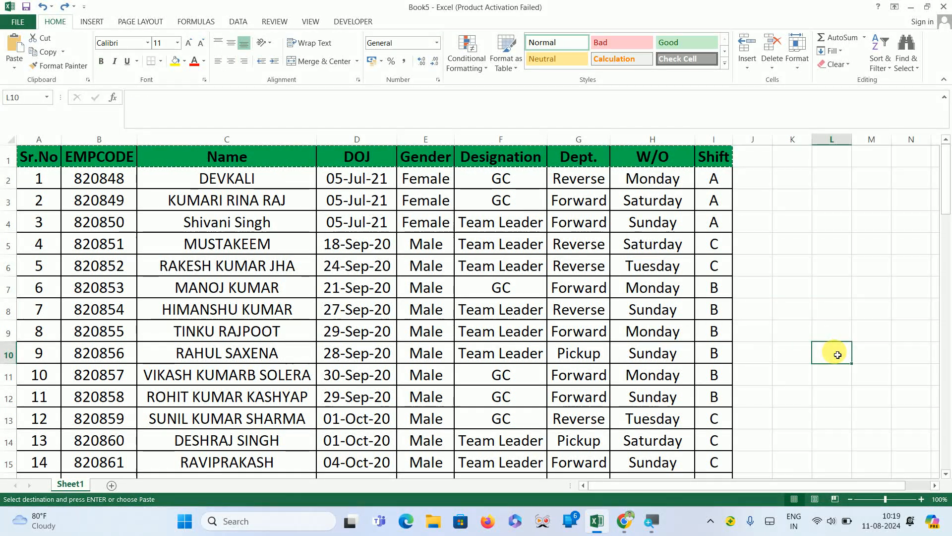
{"action": "key", "text": "ctrl+v"}
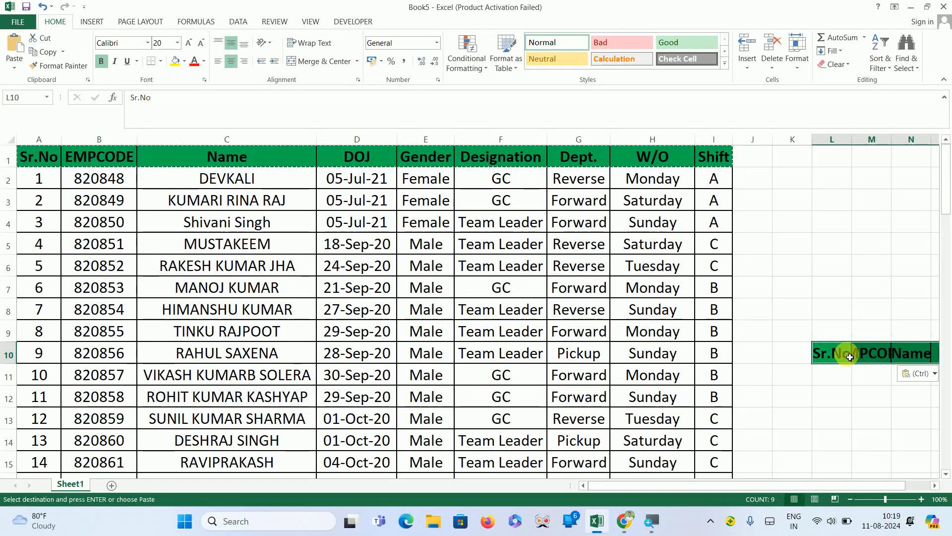
{"action": "key", "text": "ctrl+z"}
{"action": "left_click", "coordinate": [802, 201]}
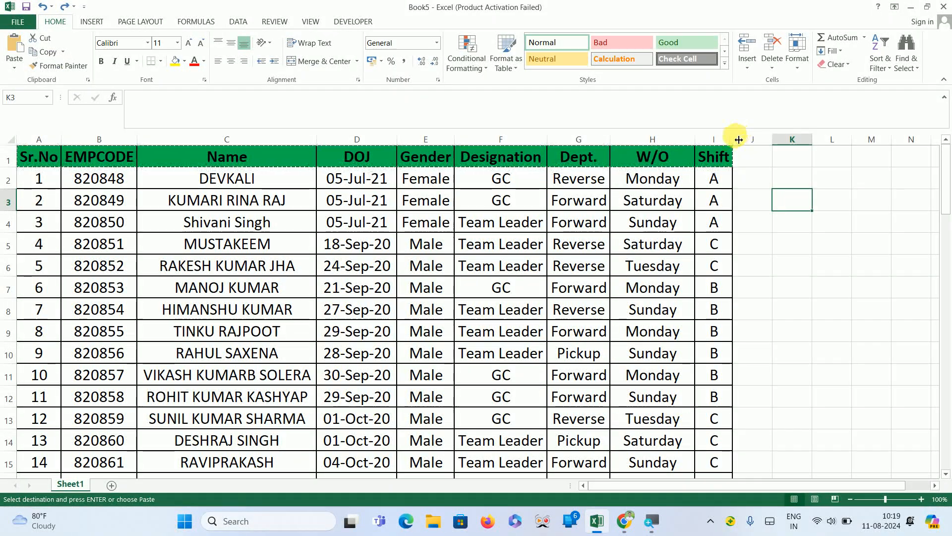
Widen the Shift column and enter the header Mo No in cell J1.
{"action": "left_click_drag", "start_coordinate": [738, 141], "coordinate": [855, 146]}
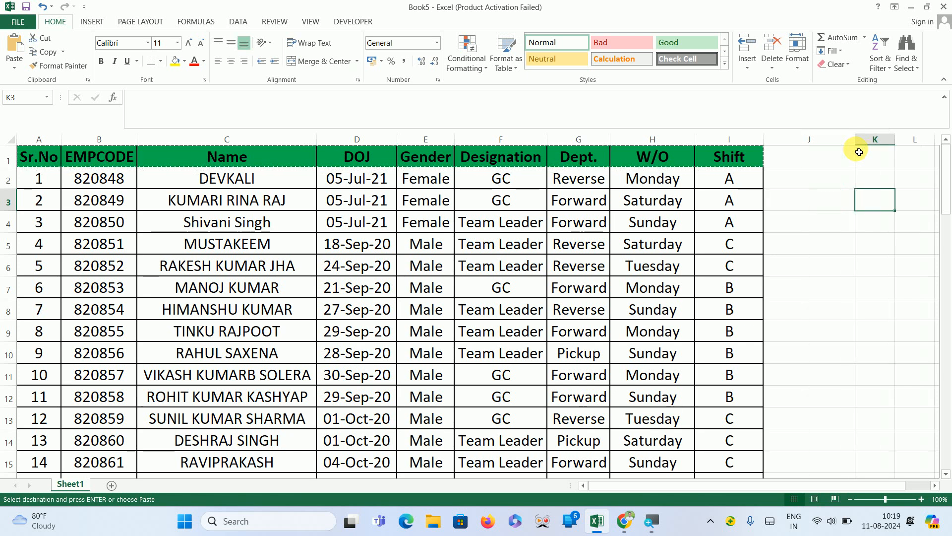
{"action": "left_click", "coordinate": [821, 165]}
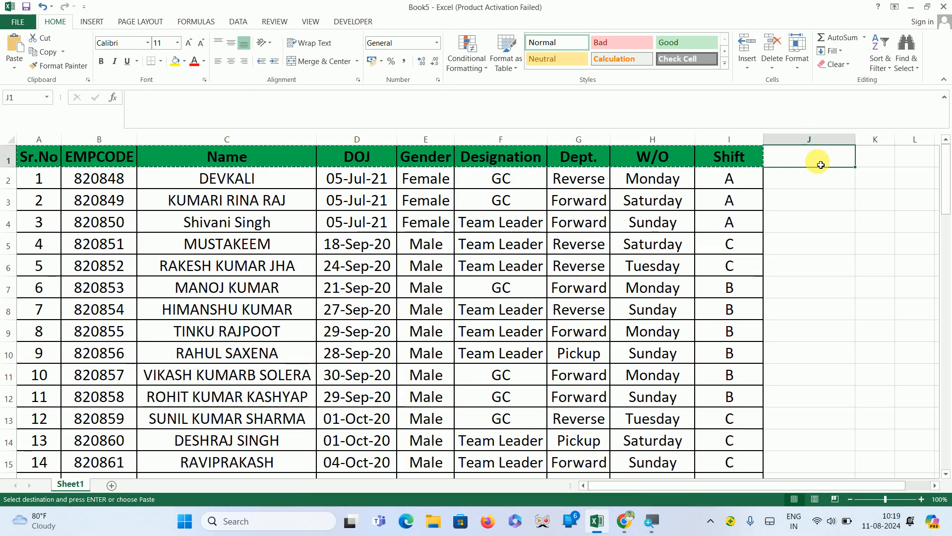
{"action": "type", "text": "Mo No"}
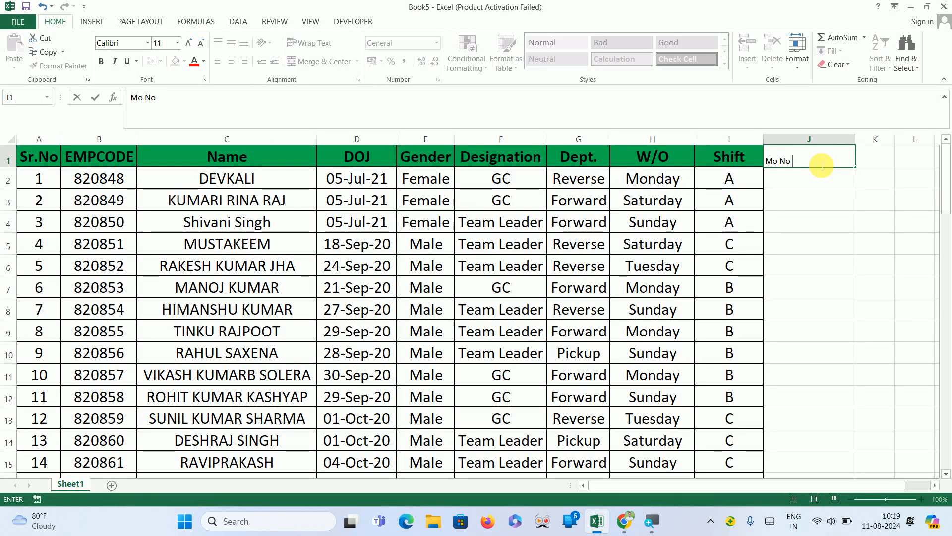
{"action": "key", "text": "Return"}
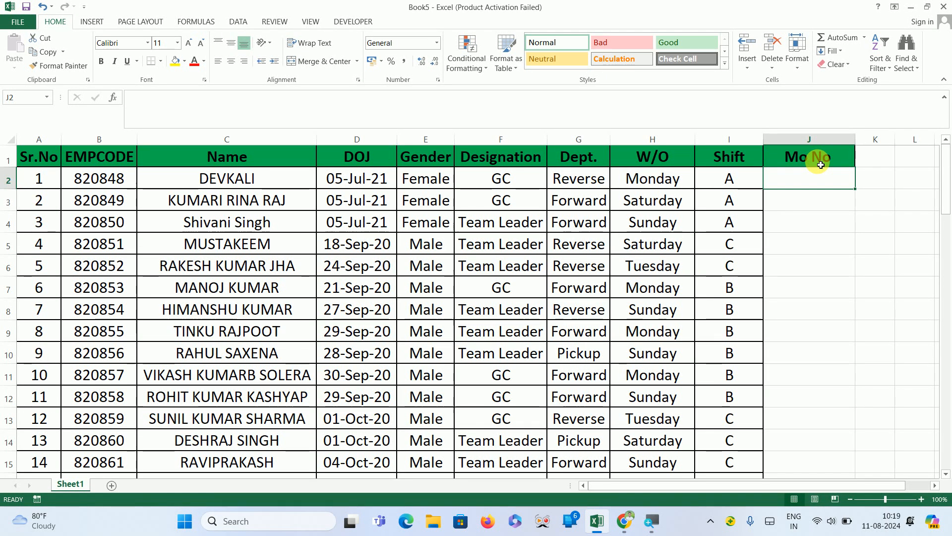
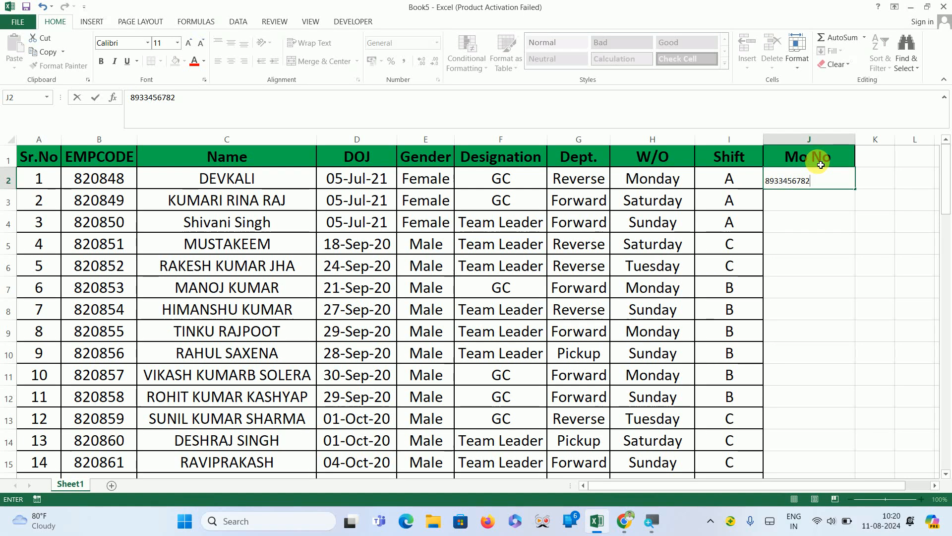
Enter an employee's mobile number in cell J2 under Mo No.
{"action": "key", "text": "Return"}
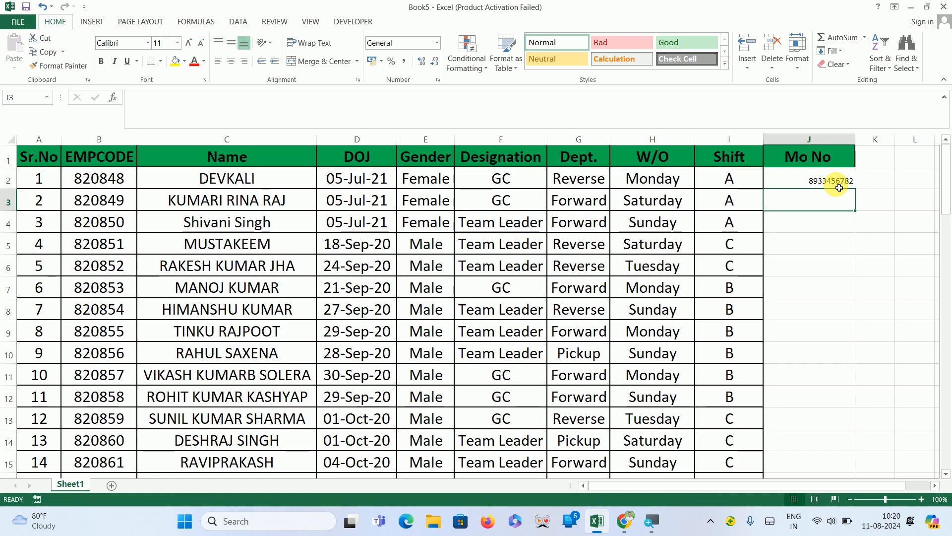
Set the Mo No header's font size to 10.
{"action": "left_click", "coordinate": [819, 160]}
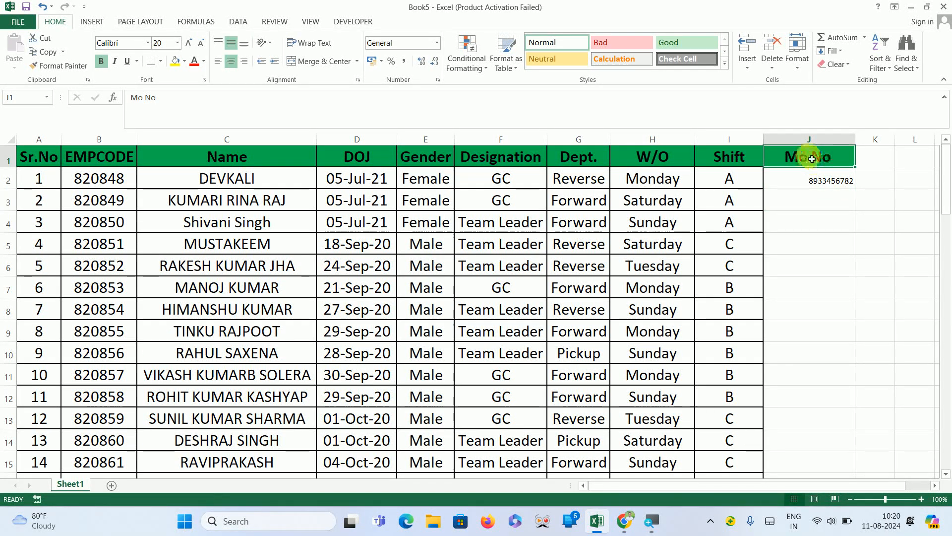
{"action": "left_click", "coordinate": [188, 43]}
{"action": "left_click", "coordinate": [188, 43]}
{"action": "left_click", "coordinate": [188, 43]}
{"action": "left_click", "coordinate": [189, 43]}
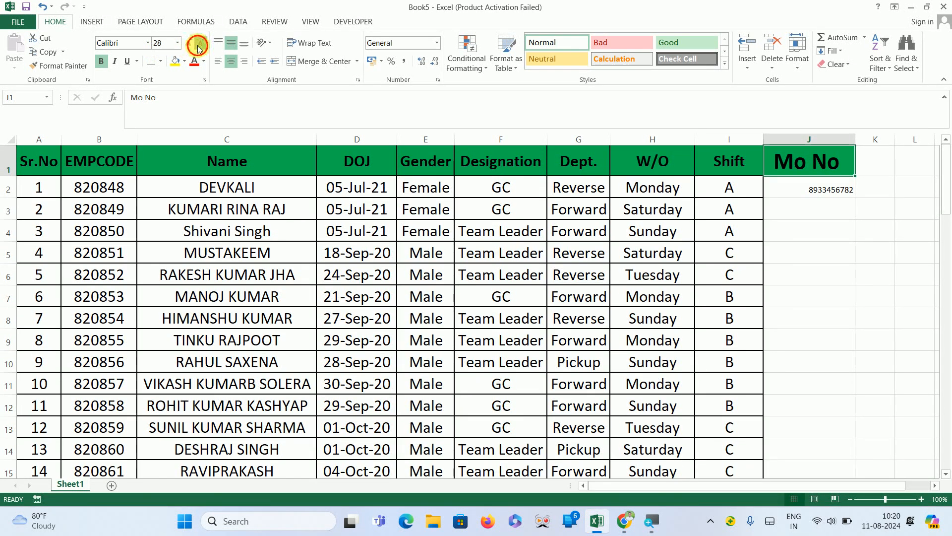
{"action": "left_click", "coordinate": [199, 45]}
{"action": "left_click", "coordinate": [199, 45]}
{"action": "left_click", "coordinate": [199, 45]}
{"action": "left_click", "coordinate": [199, 44]}
{"action": "left_click", "coordinate": [199, 44]}
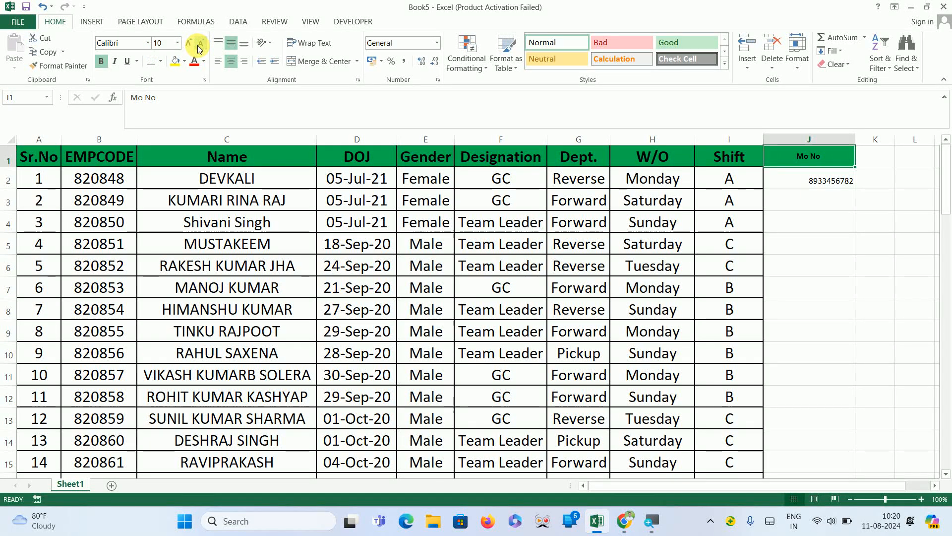
Remove the fill colour from the Mo No header cell.
{"action": "left_click", "coordinate": [925, 271]}
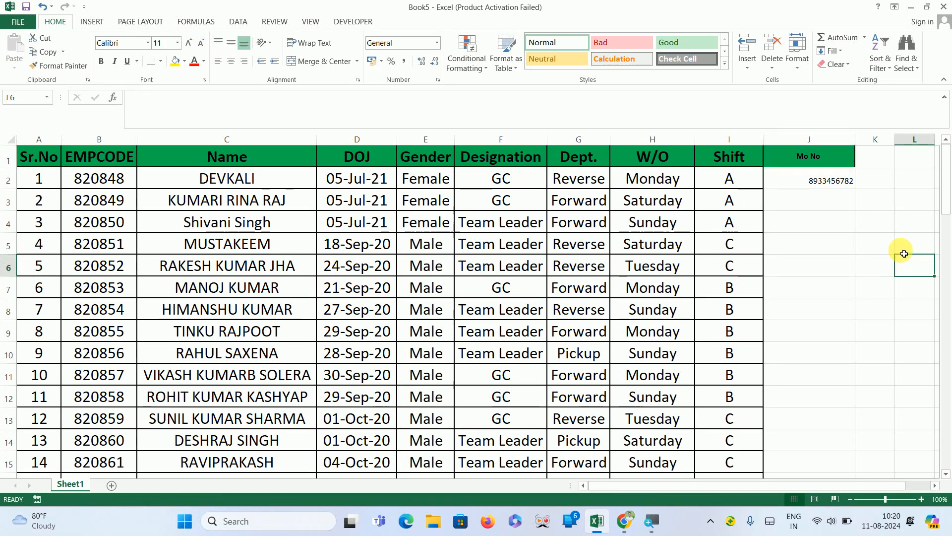
{"action": "left_click", "coordinate": [834, 155]}
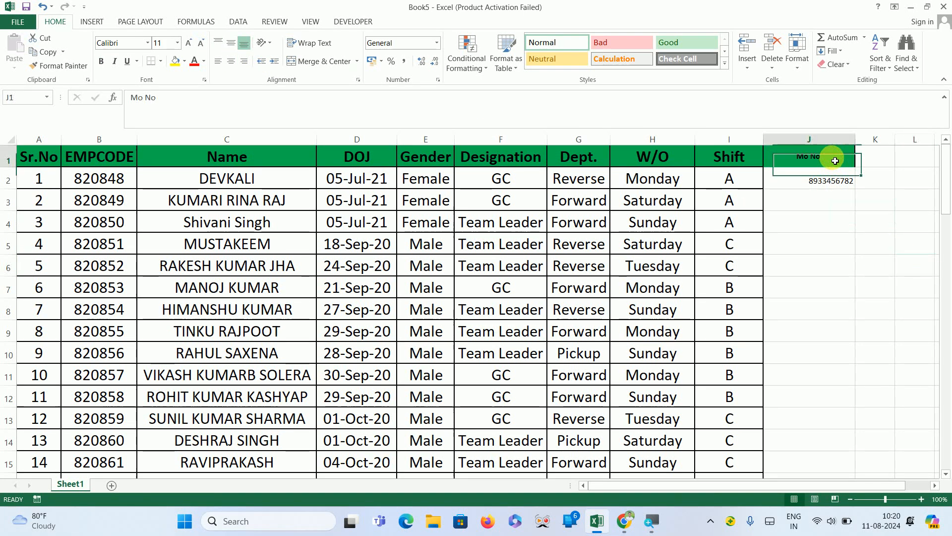
{"action": "left_click", "coordinate": [184, 61]}
{"action": "left_click", "coordinate": [177, 90]}
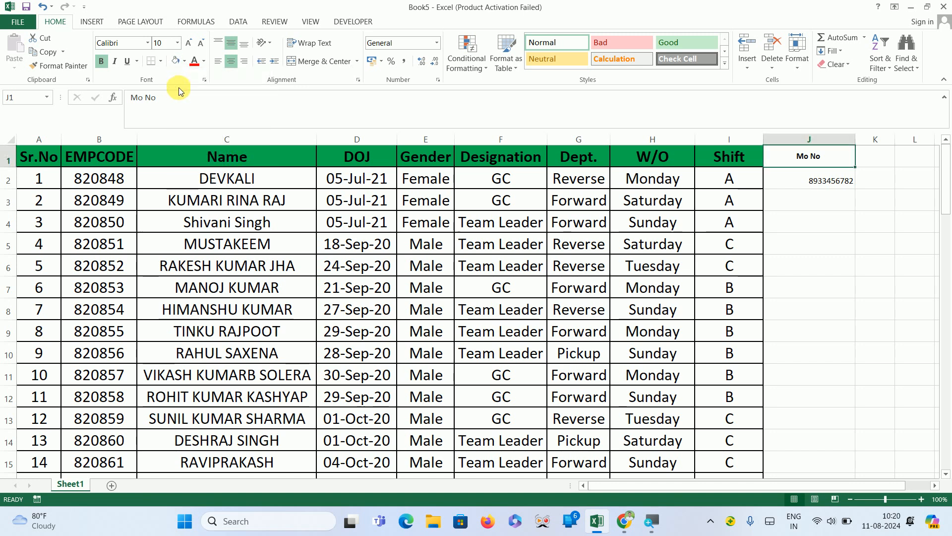
{"action": "left_click", "coordinate": [845, 237]}
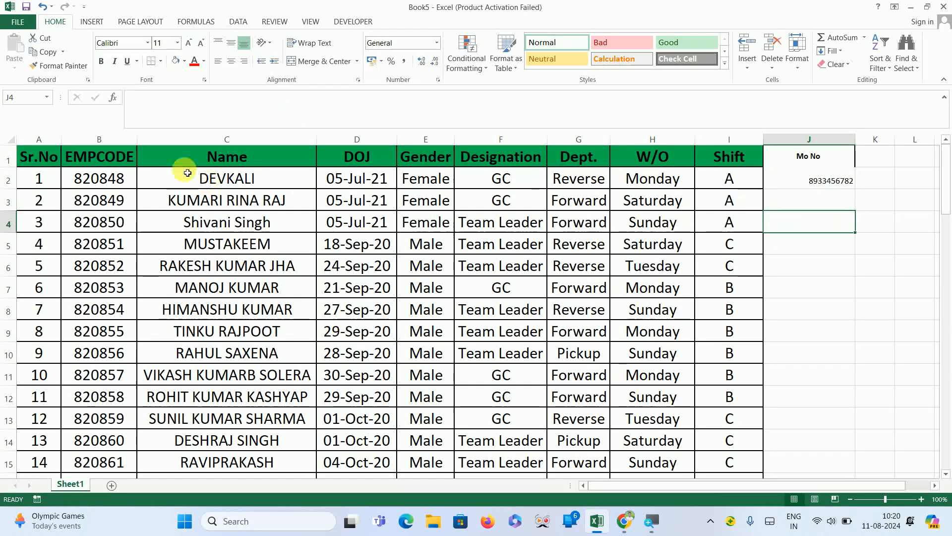
{"action": "left_click", "coordinate": [261, 161]}
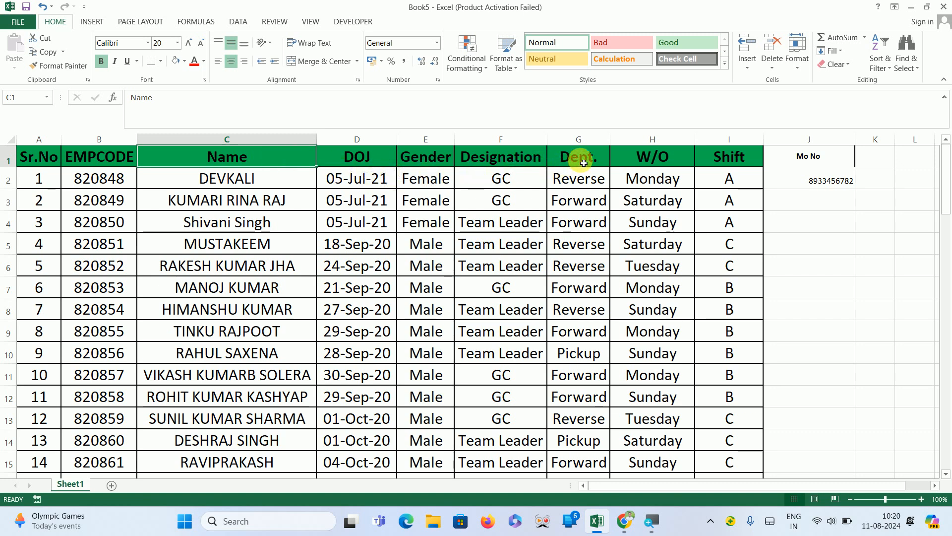
Copy the Shift header's formatting onto the Mo No header with Format Painter.
{"action": "left_click", "coordinate": [729, 157]}
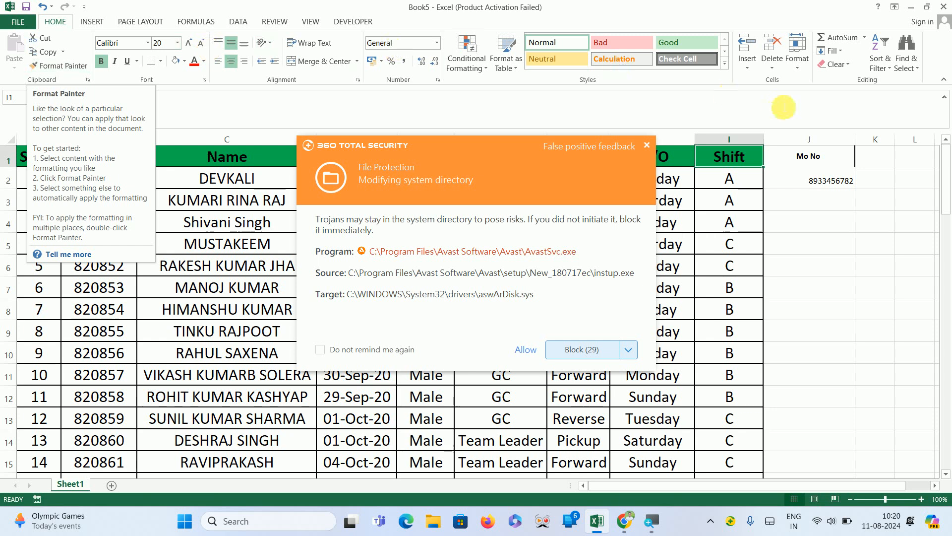
{"action": "left_click", "coordinate": [647, 146]}
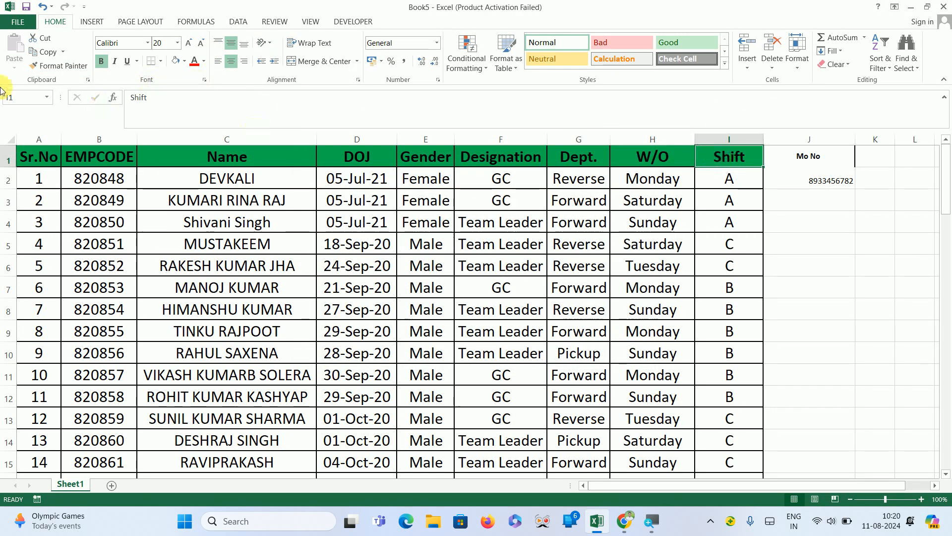
{"action": "left_click", "coordinate": [58, 66]}
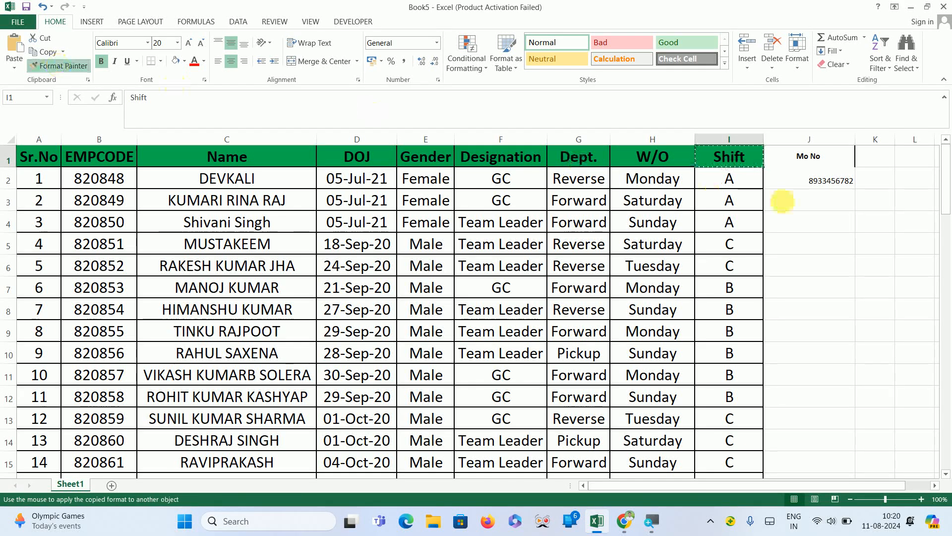
{"action": "left_click", "coordinate": [815, 159]}
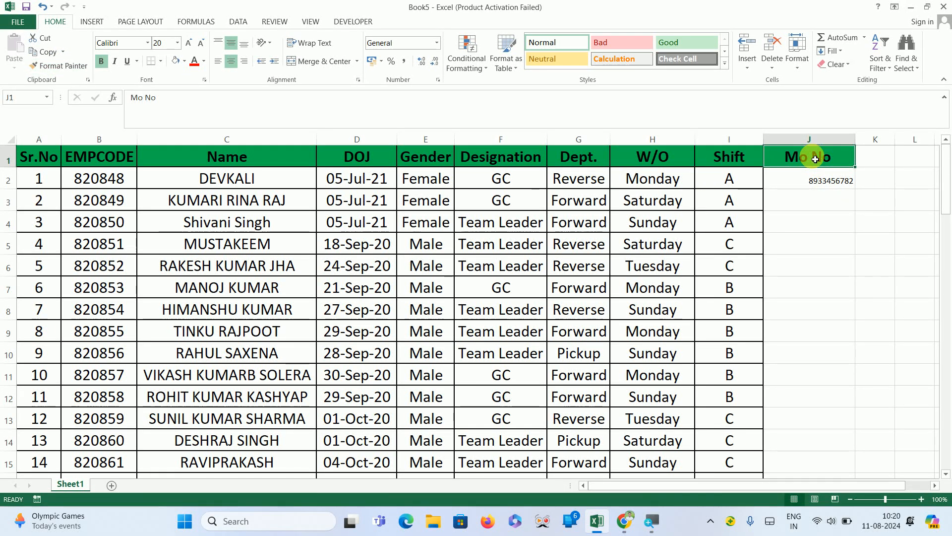
Copy the EMPCODE data cell's formatting onto the mobile number in cell J2 with Format Painter.
{"action": "left_click", "coordinate": [839, 180]}
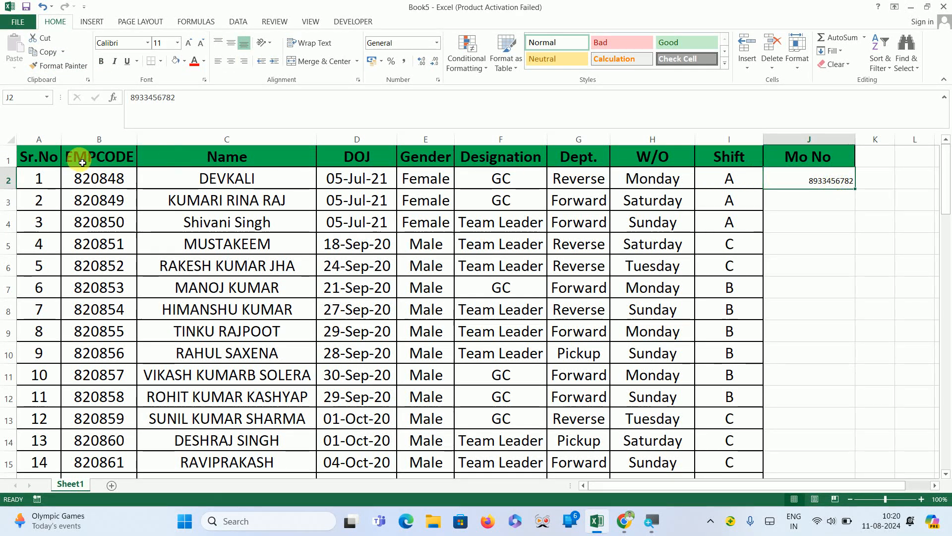
{"action": "left_click", "coordinate": [75, 180]}
{"action": "left_click", "coordinate": [64, 66]}
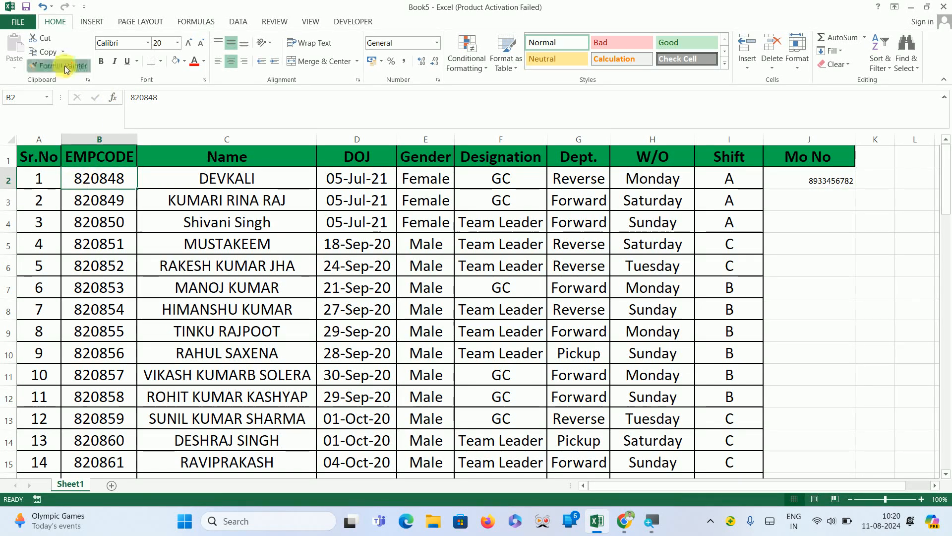
{"action": "left_click", "coordinate": [829, 181]}
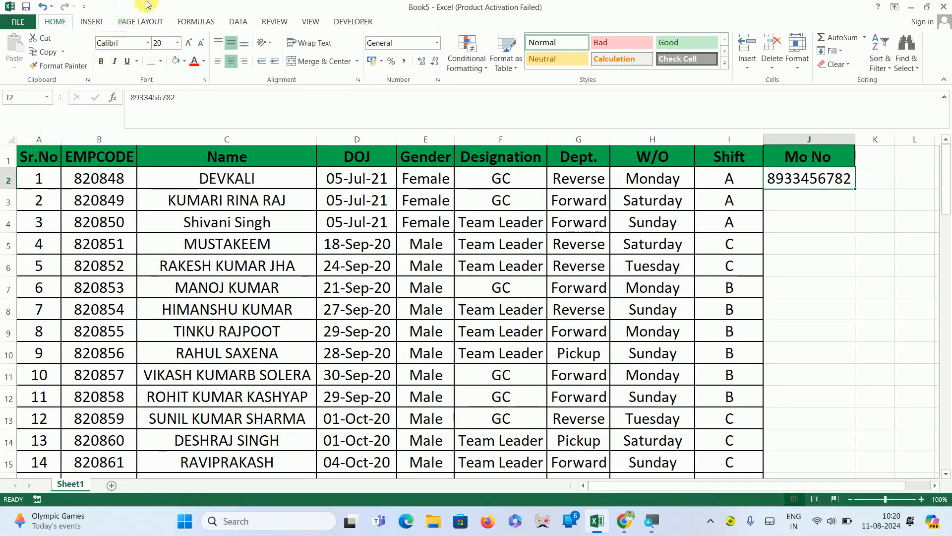
Change the font of the table's data rows from Sr.No through Mo No to Calibri Light.
{"action": "left_click", "coordinate": [147, 43]}
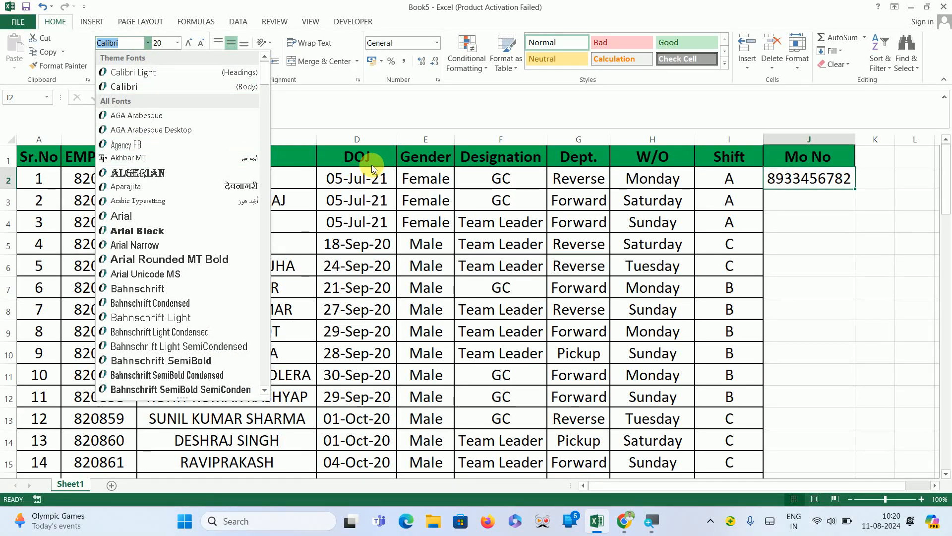
{"action": "left_click", "coordinate": [369, 162]}
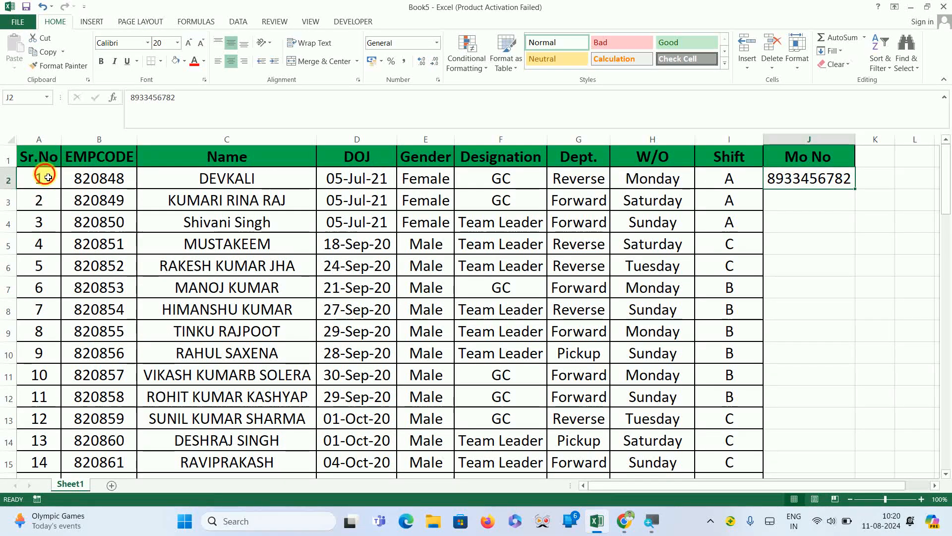
{"action": "left_click", "coordinate": [45, 176]}
{"action": "key", "text": "ctrl+shift+Right"}
{"action": "key", "text": "shift+Down"}
{"action": "key", "text": "shift+Down"}
{"action": "key", "text": "shift+Down"}
{"action": "key", "text": "shift+Down"}
{"action": "key", "text": "shift+Down"}
{"action": "key", "text": "shift+Down"}
{"action": "key", "text": "shift+Down"}
{"action": "key", "text": "shift+Down"}
{"action": "key", "text": "shift+Down"}
{"action": "key", "text": "shift+Down"}
{"action": "key", "text": "shift+Down"}
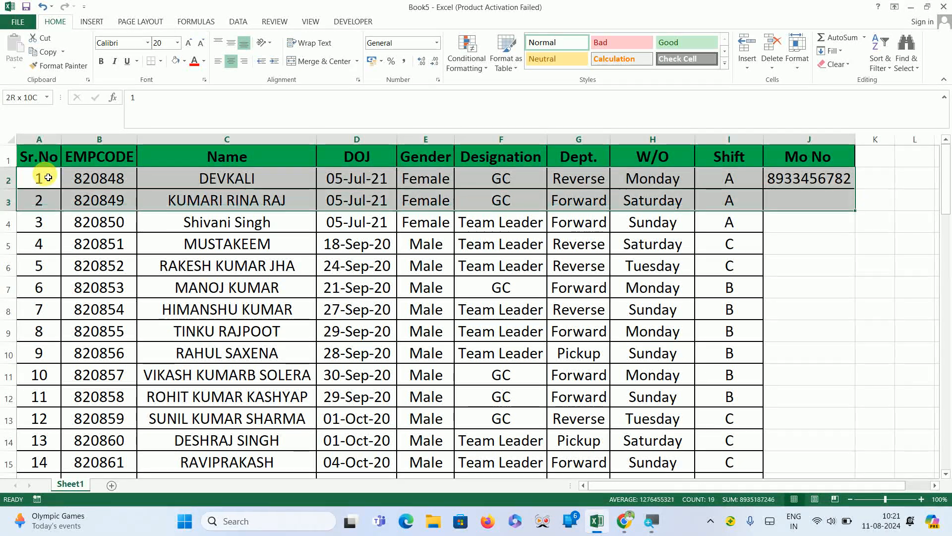
{"action": "key", "text": "shift+Down"}
{"action": "key", "text": "shift+Down"}
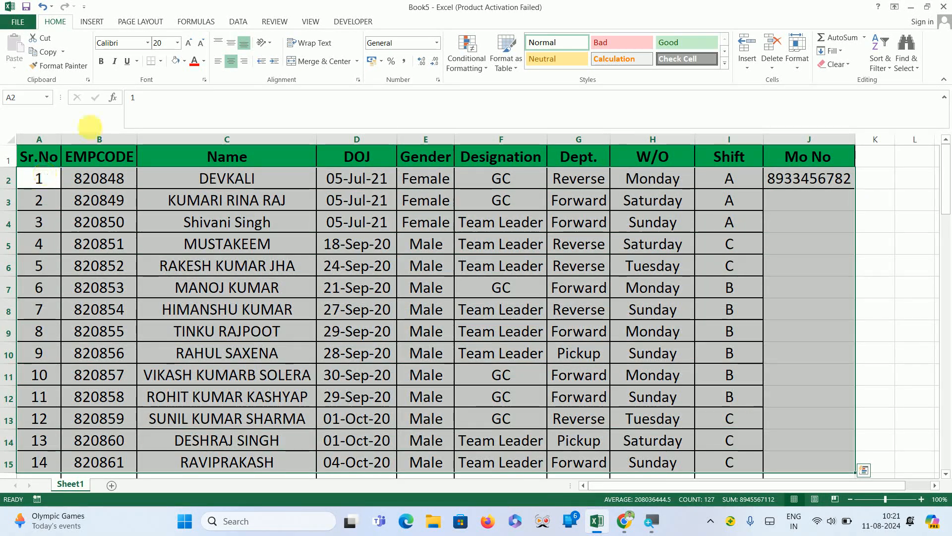
{"action": "left_click", "coordinate": [147, 44]}
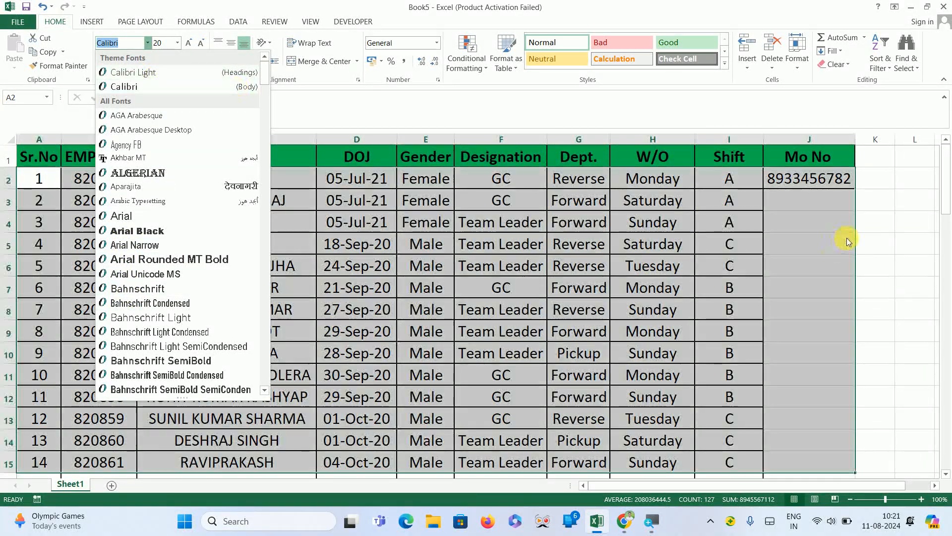
{"action": "left_click", "coordinate": [139, 74]}
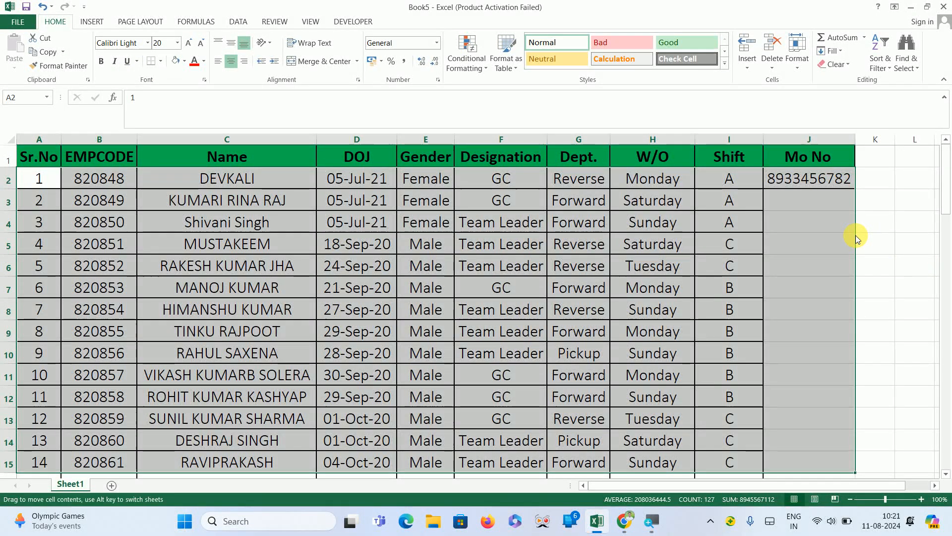
Underline the table's header row from Sr.No to Mo No.
{"action": "left_click", "coordinate": [790, 240]}
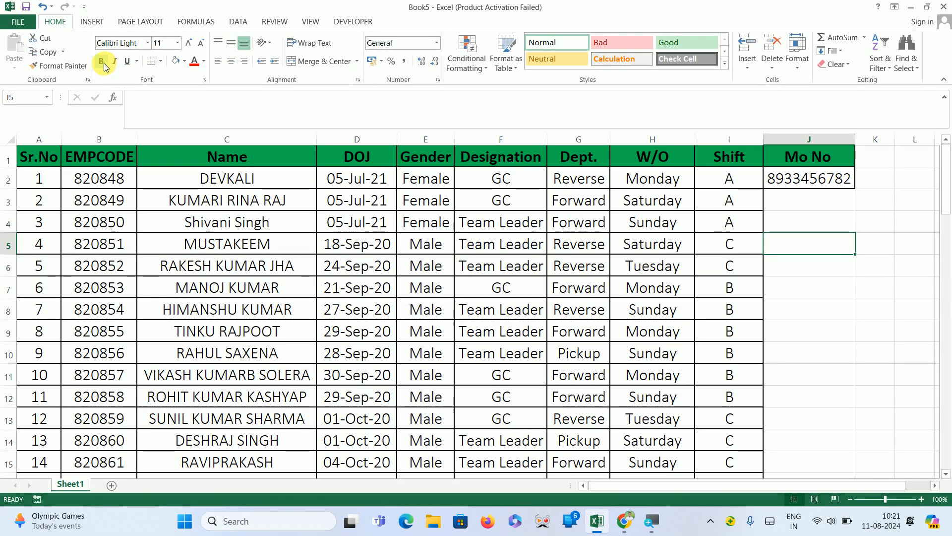
{"action": "left_click", "coordinate": [51, 161]}
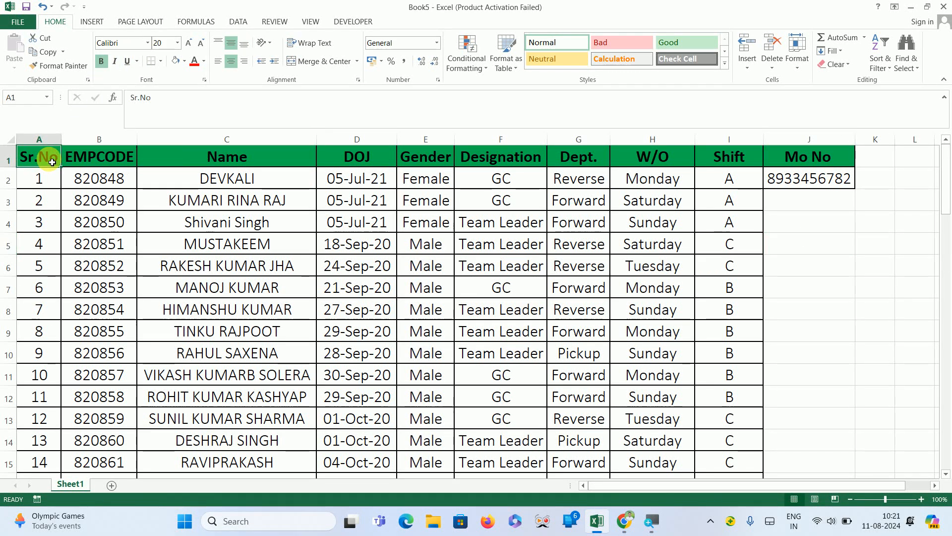
{"action": "key", "text": "ctrl+shift+Right"}
{"action": "key", "text": "ctrl+b"}
{"action": "key", "text": "ctrl+b"}
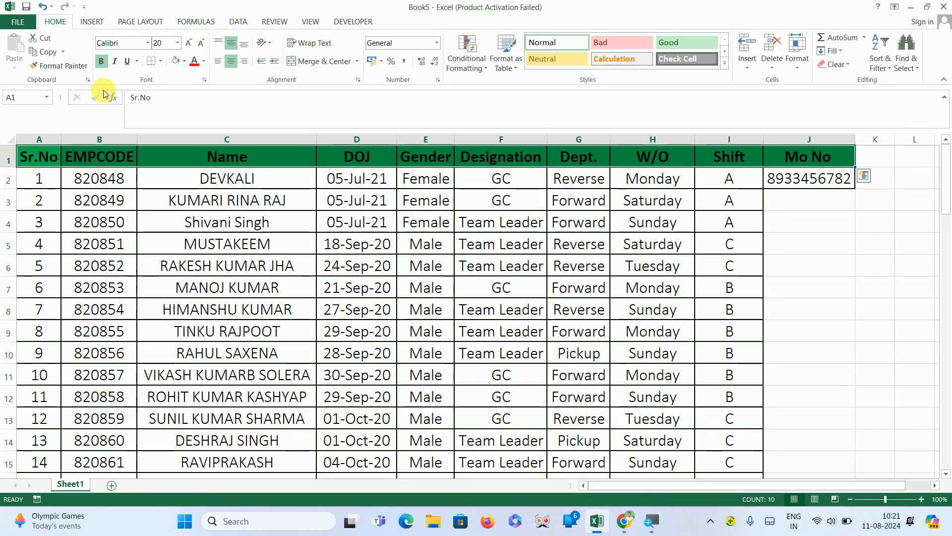
{"action": "left_click", "coordinate": [114, 61]}
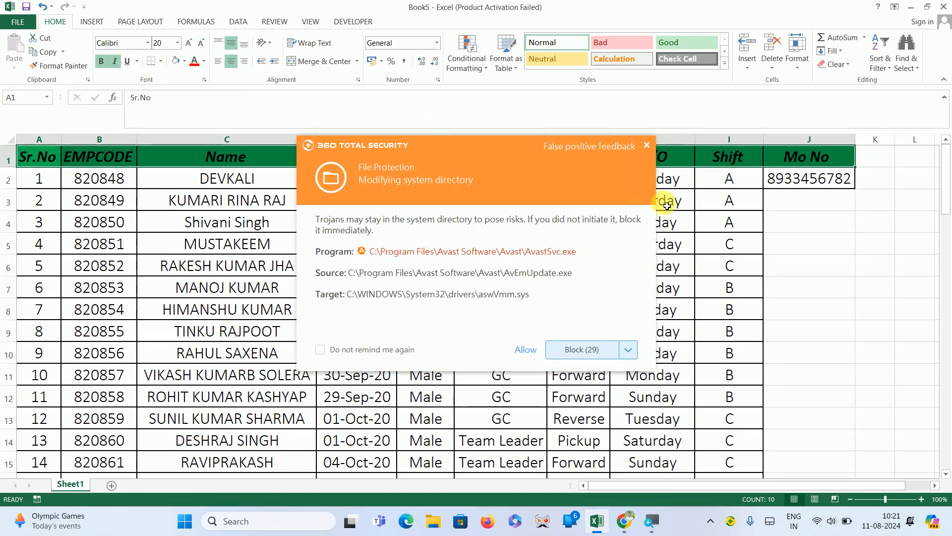
{"action": "left_click", "coordinate": [648, 148]}
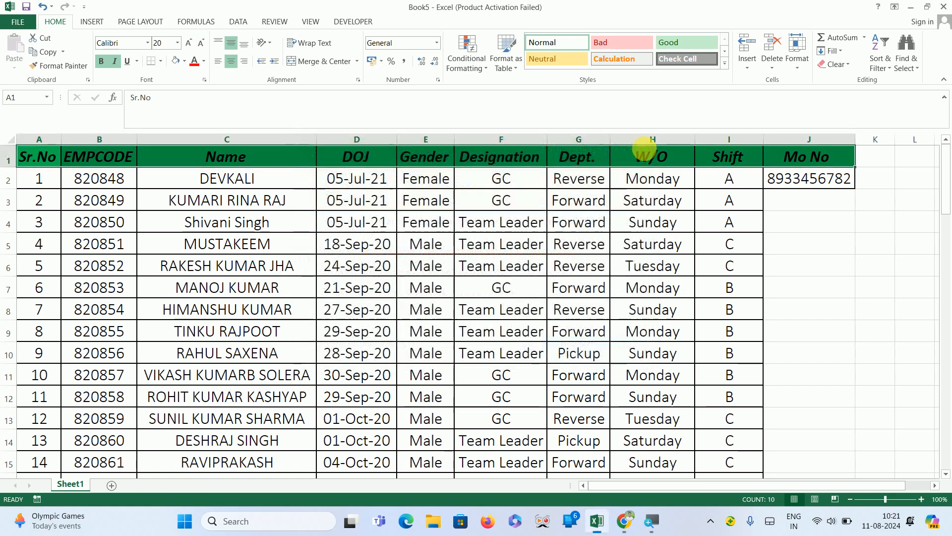
{"action": "key", "text": "ctrl+i"}
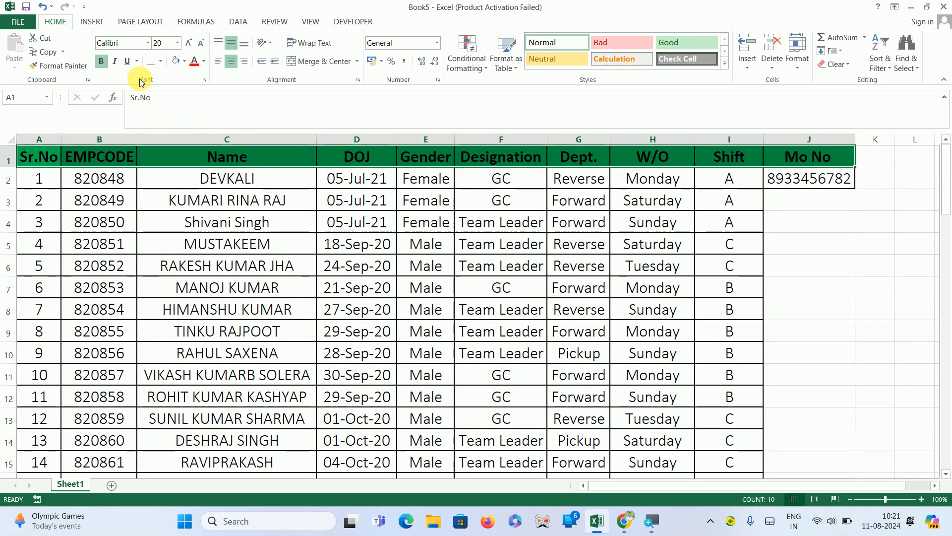
{"action": "left_click", "coordinate": [129, 65]}
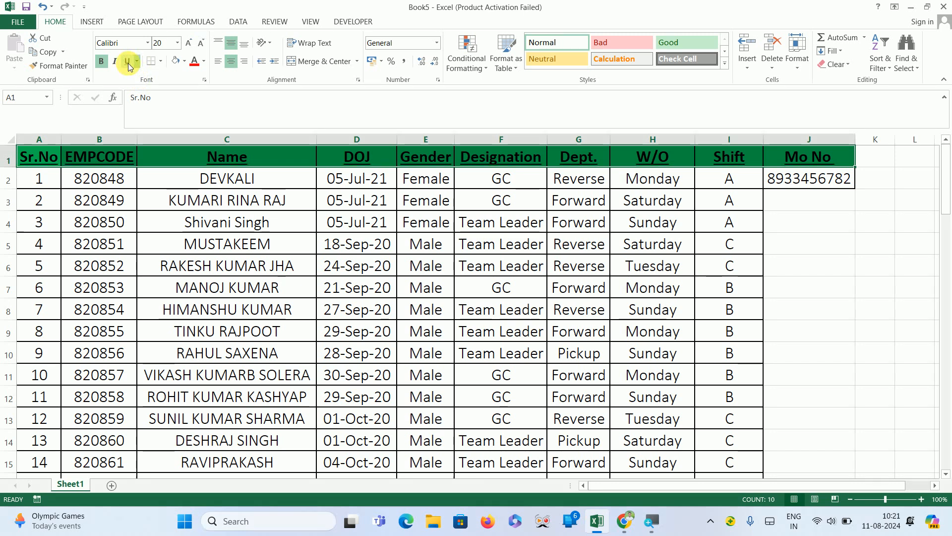
{"action": "left_click", "coordinate": [102, 204]}
{"action": "left_click_drag", "start_coordinate": [101, 204], "coordinate": [776, 346]}
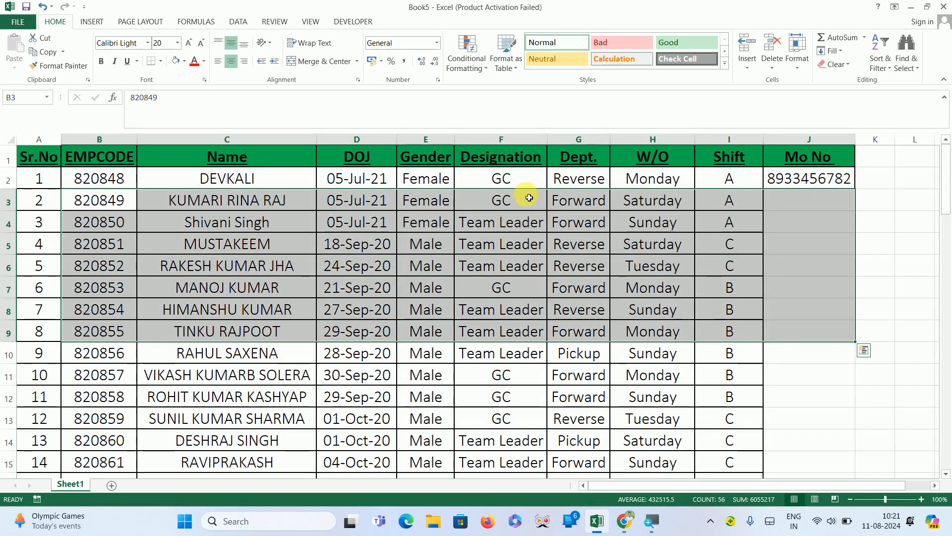
{"action": "key", "text": "ctrl+u"}
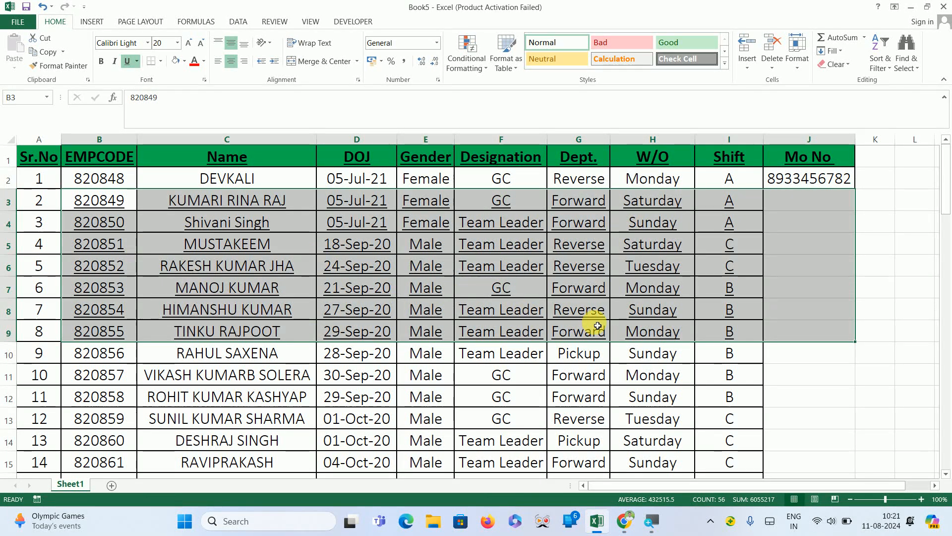
{"action": "key", "text": "ctrl+u"}
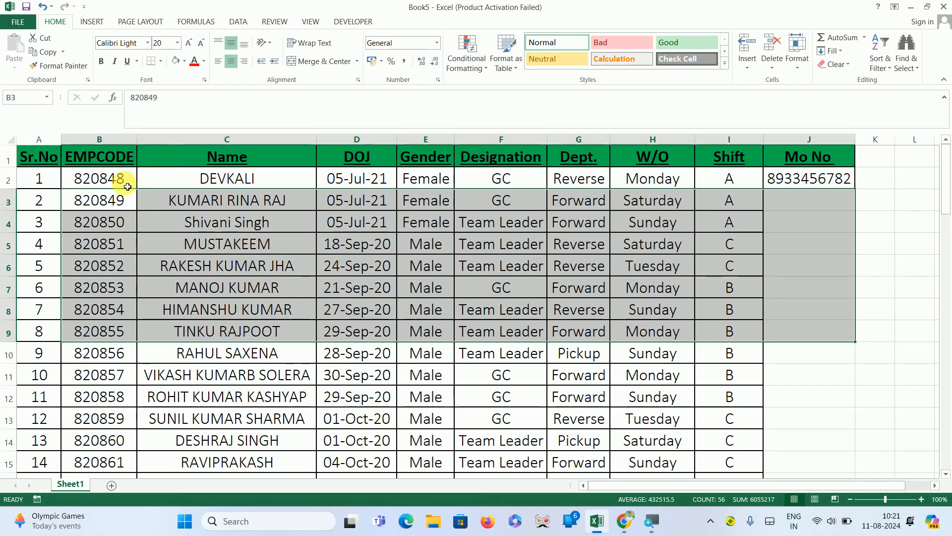
Right-align the whole table from Sr.No to Shift, including the header and all data rows.
{"action": "left_click", "coordinate": [55, 152]}
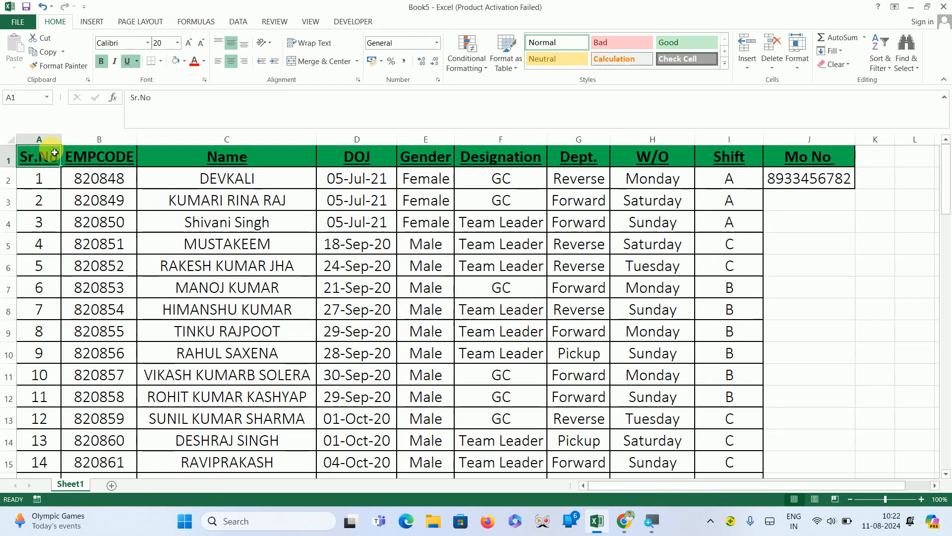
{"action": "key", "text": "ctrl+shift+Right"}
{"action": "key", "text": "shift+Left"}
{"action": "key", "text": "ctrl+shift+Down"}
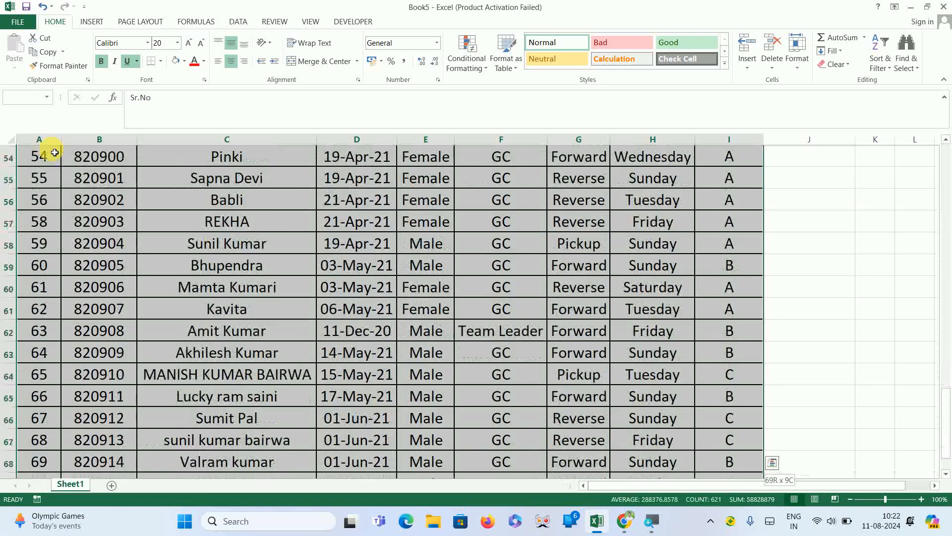
{"action": "left_click", "coordinate": [219, 61]}
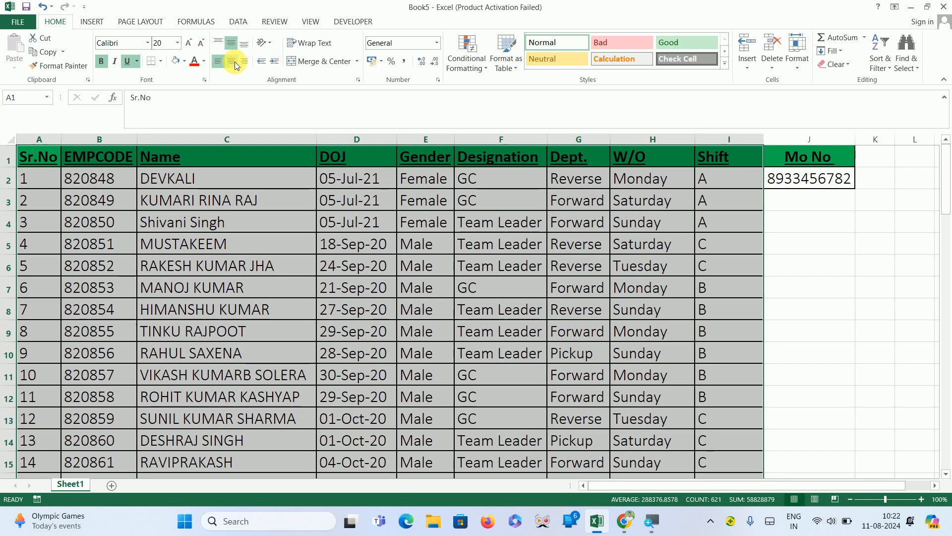
{"action": "left_click", "coordinate": [234, 63]}
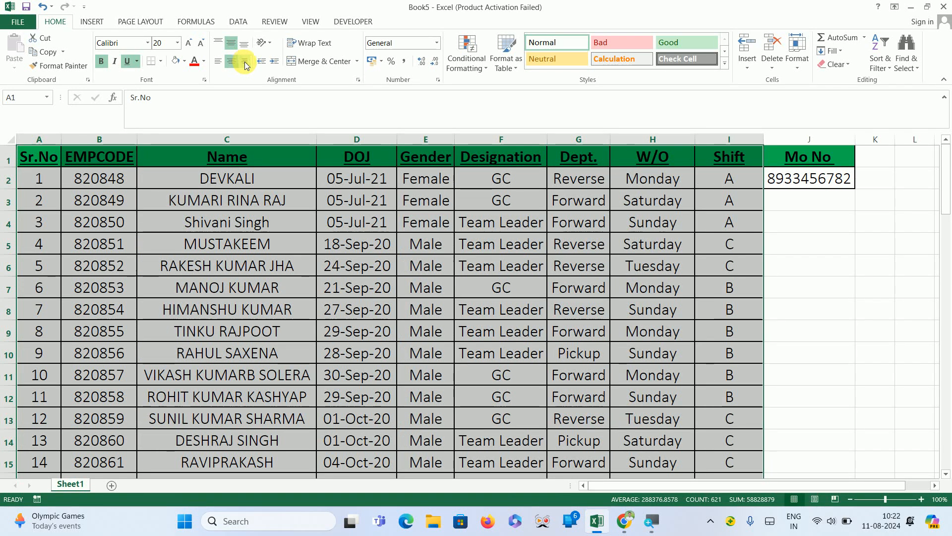
{"action": "left_click", "coordinate": [245, 63]}
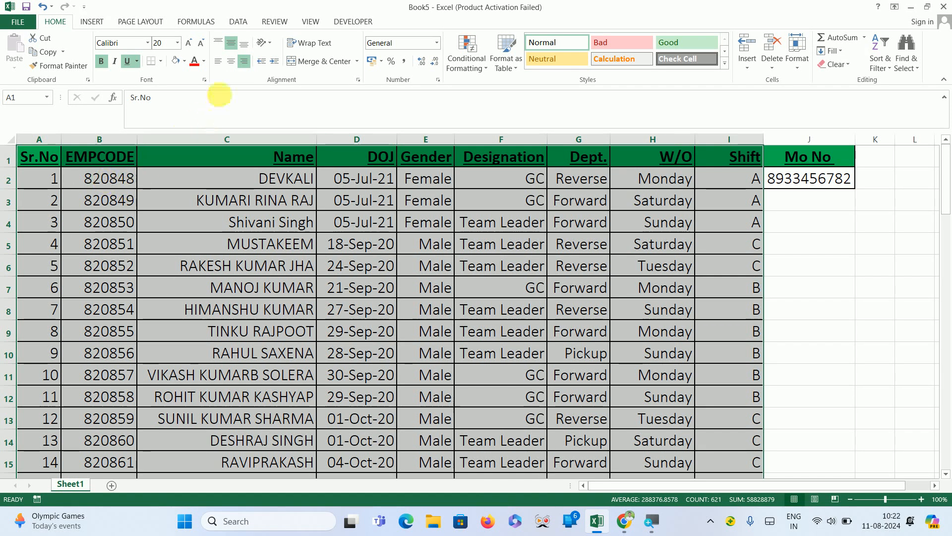
Enlarge row 2's height and give cell C2 right horizontal and middle vertical alignment.
{"action": "left_click", "coordinate": [208, 183]}
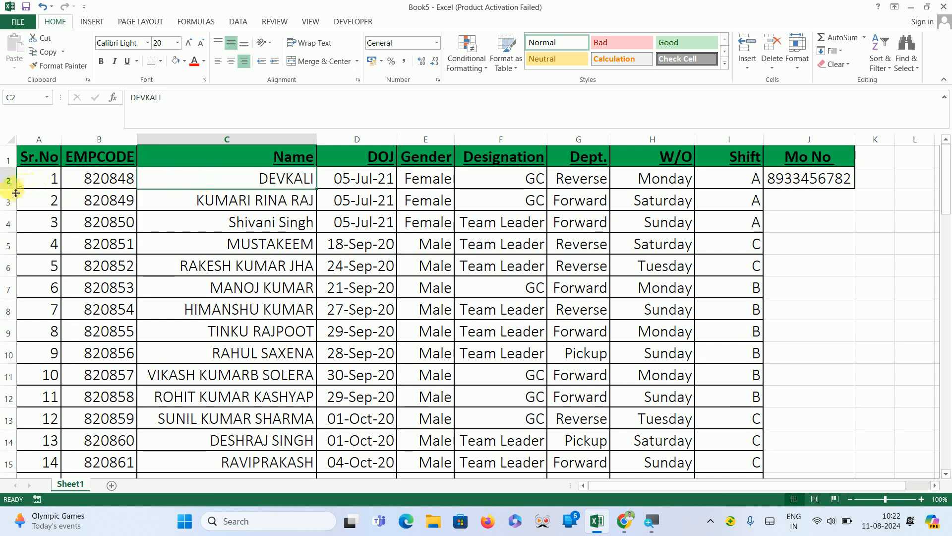
{"action": "left_click_drag", "start_coordinate": [13, 189], "coordinate": [20, 294]}
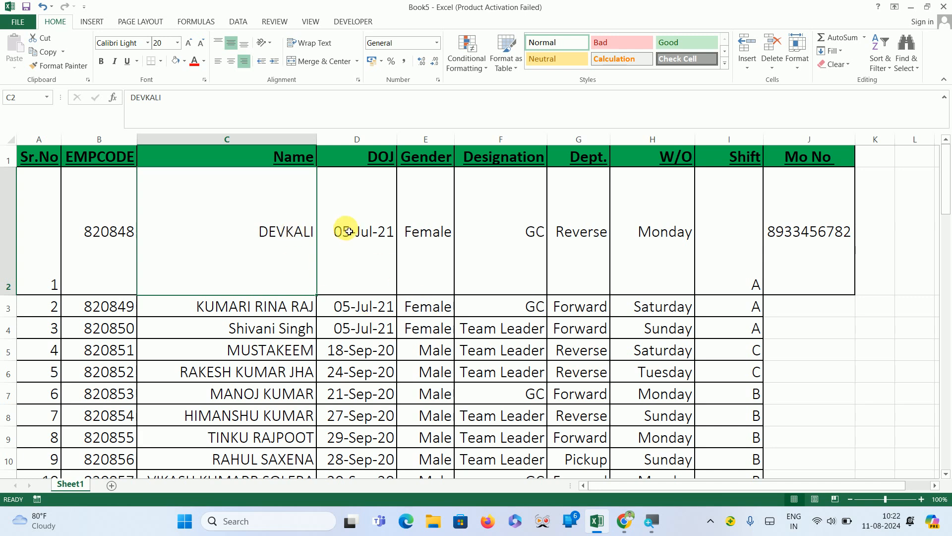
{"action": "left_click", "coordinate": [219, 62]}
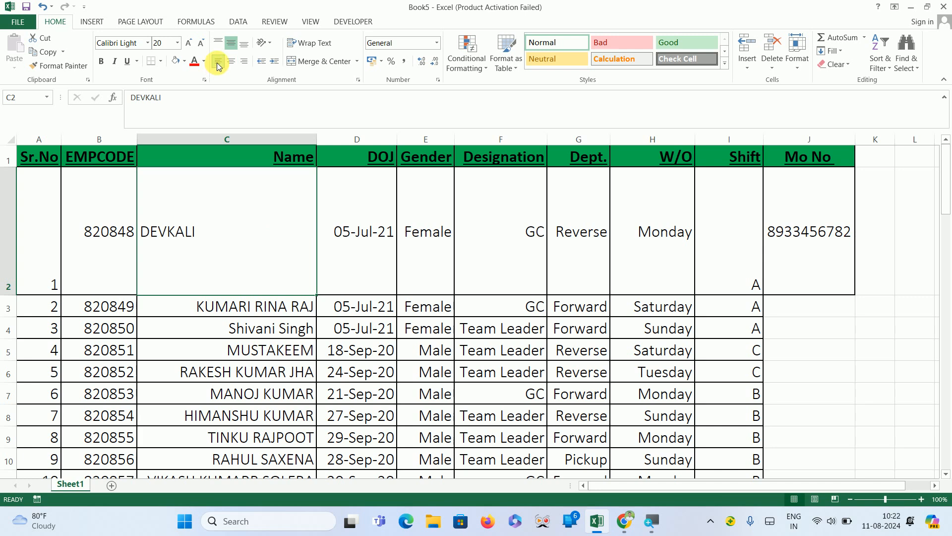
{"action": "left_click", "coordinate": [231, 62]}
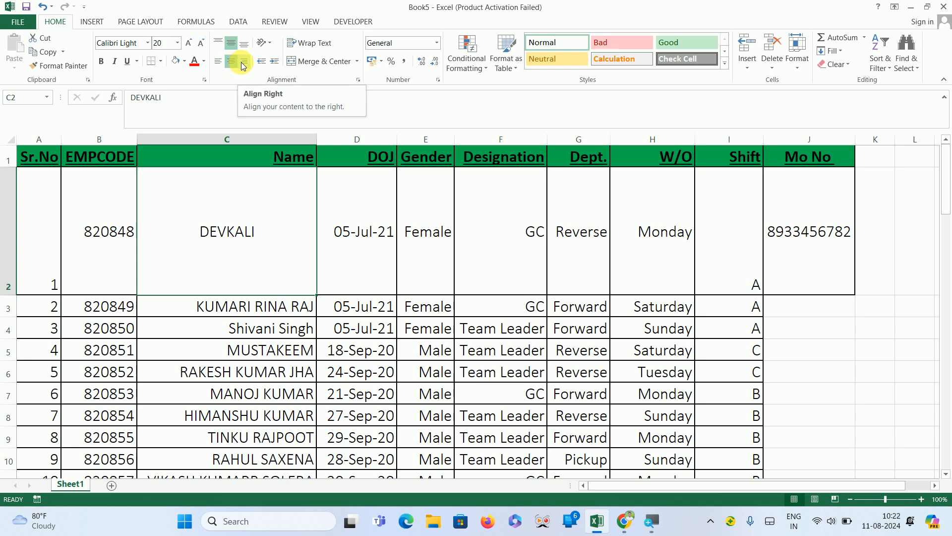
{"action": "left_click", "coordinate": [243, 64]}
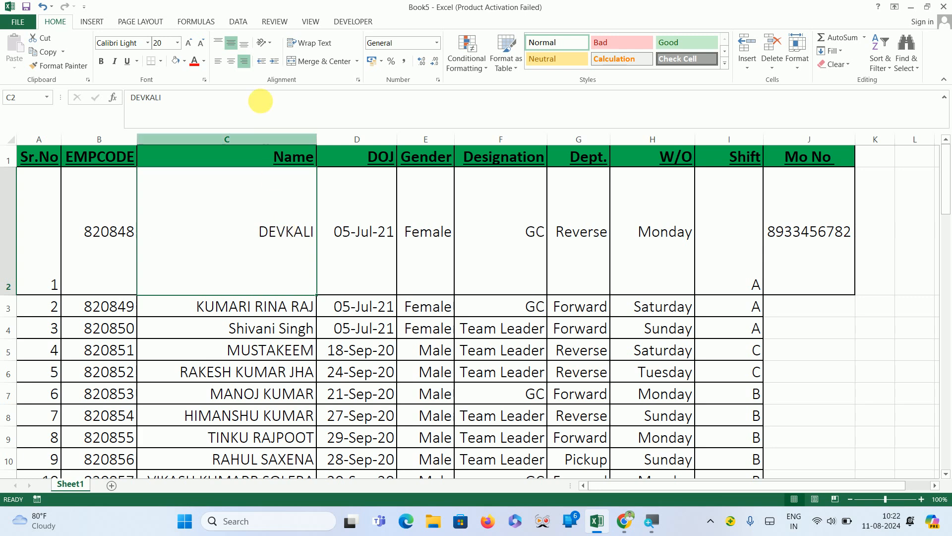
{"action": "left_click", "coordinate": [219, 42]}
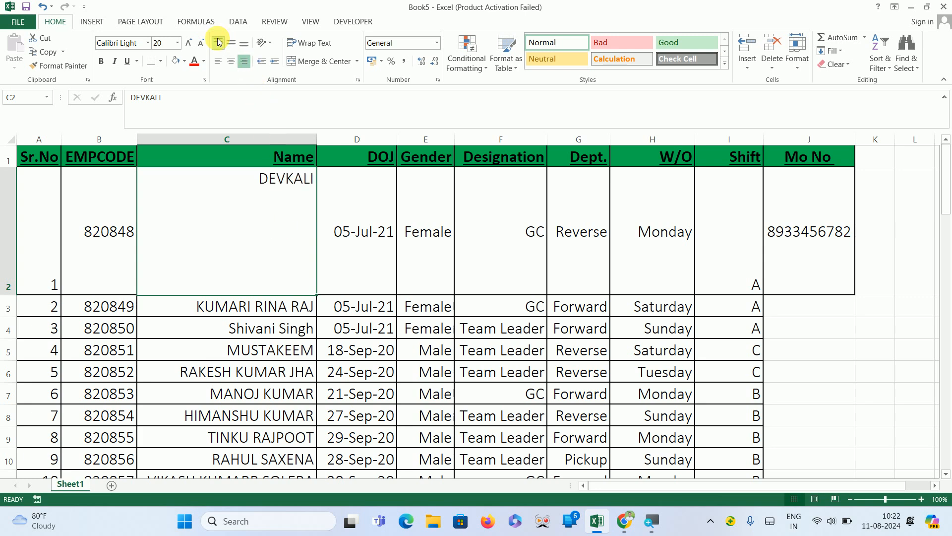
{"action": "left_click", "coordinate": [231, 47]}
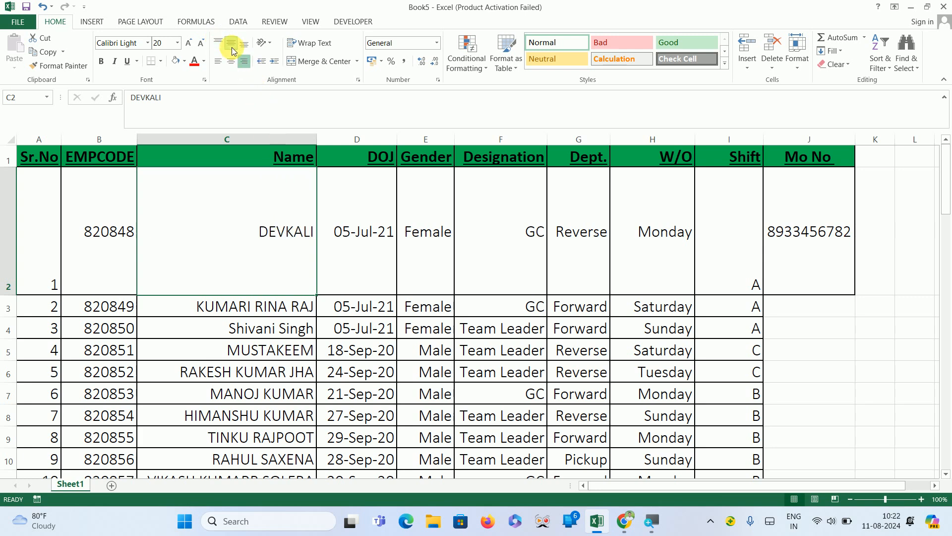
Set cell C2's vertical alignment to bottom and angle its text clockwise.
{"action": "left_click", "coordinate": [245, 49]}
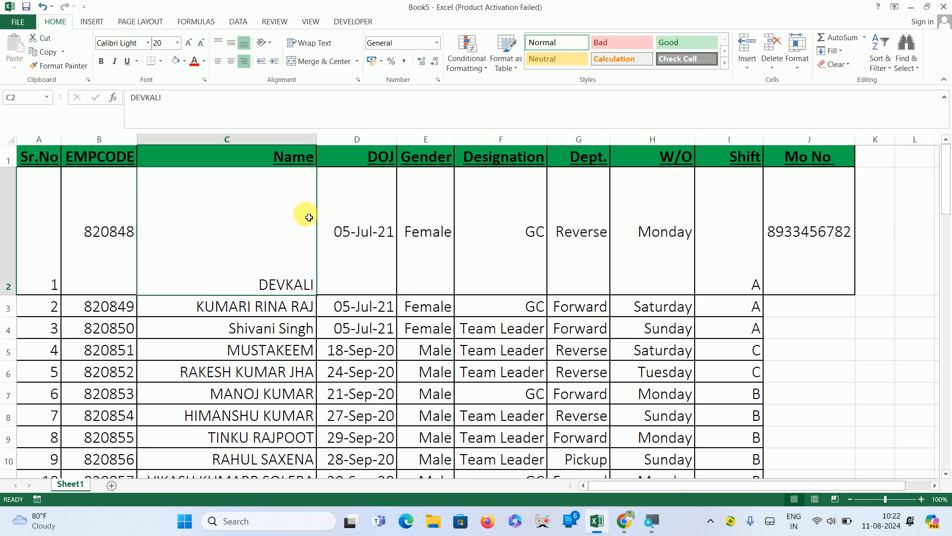
{"action": "left_click", "coordinate": [272, 44]}
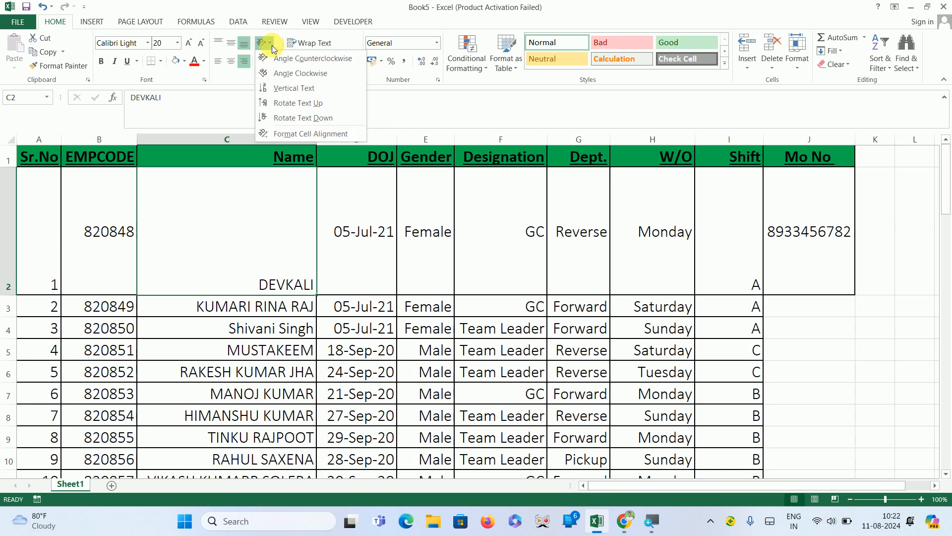
{"action": "left_click", "coordinate": [278, 75]}
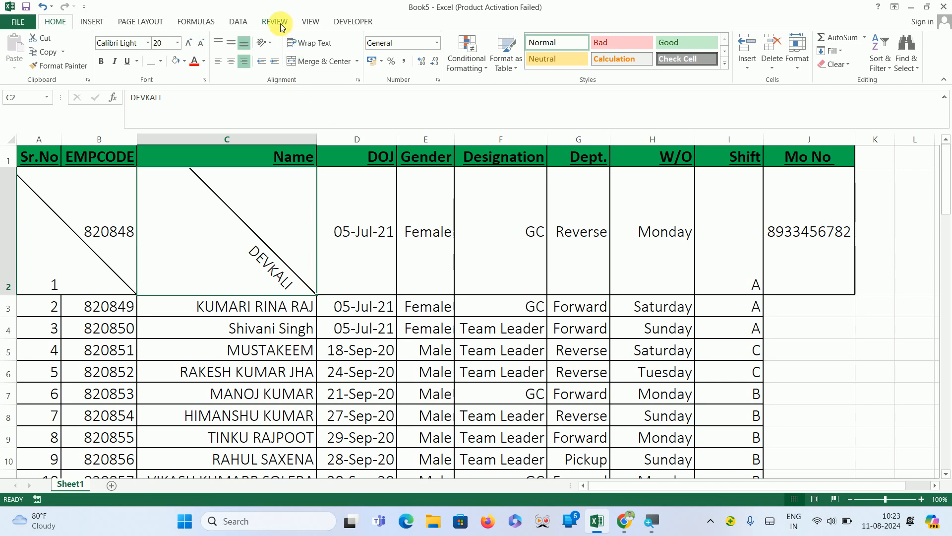
Set cell C2's text orientation to 45 degrees in the cell alignment settings.
{"action": "left_click", "coordinate": [272, 43]}
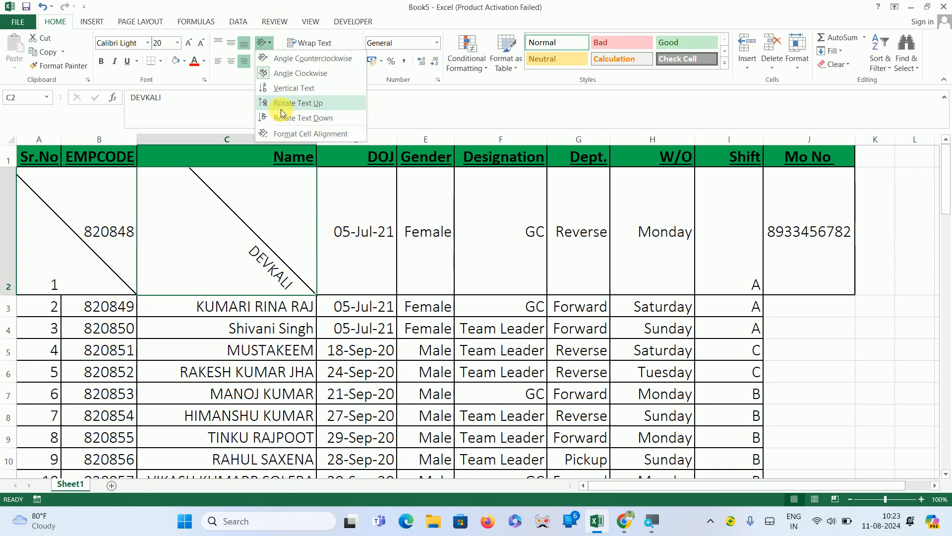
{"action": "left_click", "coordinate": [295, 139]}
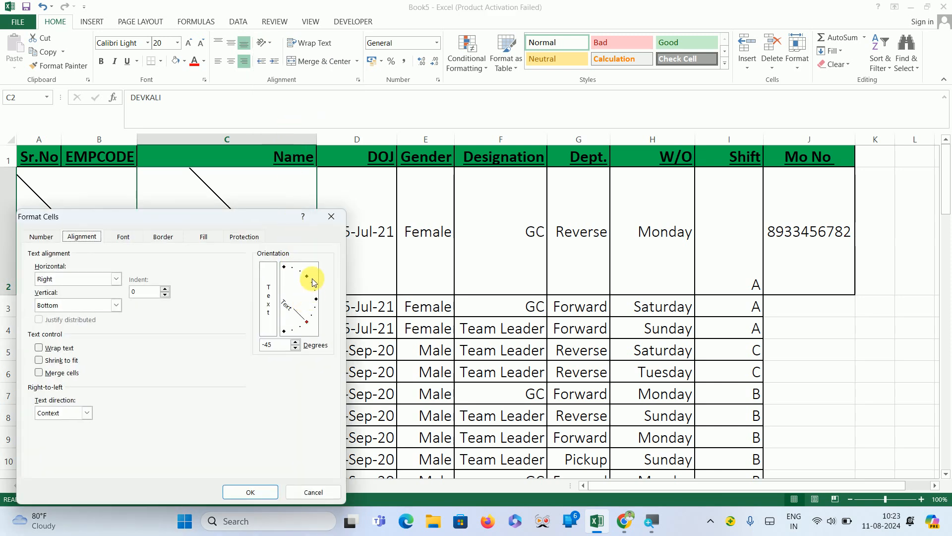
{"action": "left_click", "coordinate": [307, 278]}
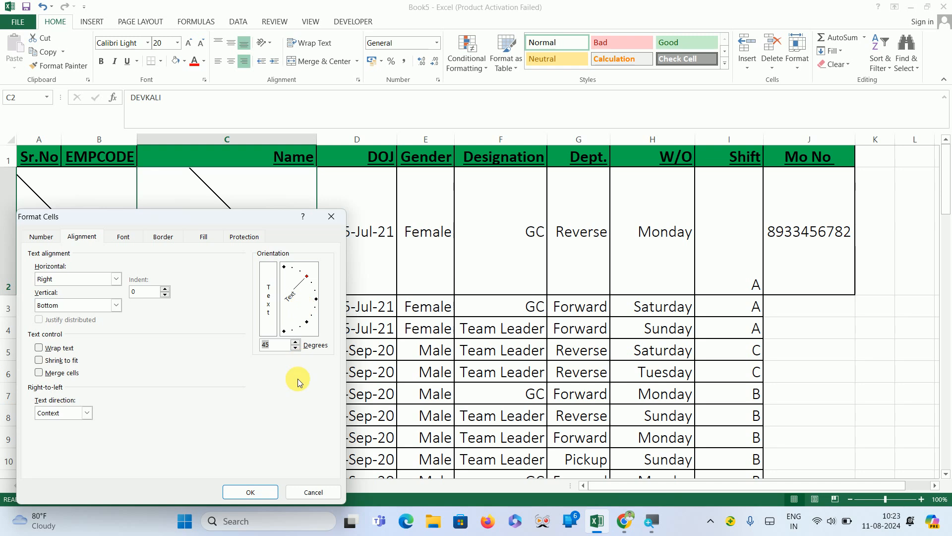
{"action": "left_click", "coordinate": [244, 495]}
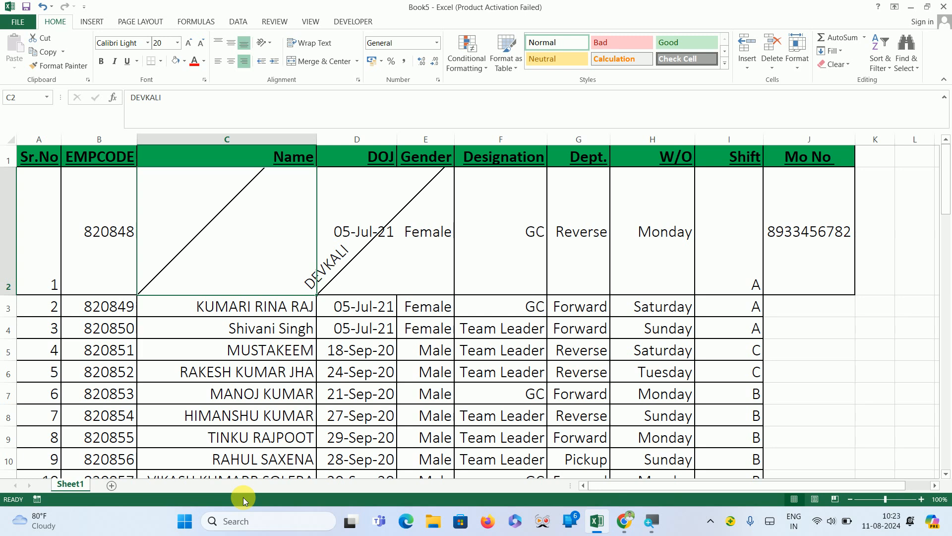
Undo the last five formatting changes on the table.
{"action": "key", "text": "ctrl+z"}
{"action": "key", "text": "ctrl+z"}
{"action": "key", "text": "ctrl+z"}
{"action": "key", "text": "ctrl+z"}
{"action": "key", "text": "ctrl+z"}
{"action": "key", "text": "ctrl+z"}
{"action": "key", "text": "ctrl+z"}
{"action": "key", "text": "ctrl+z"}
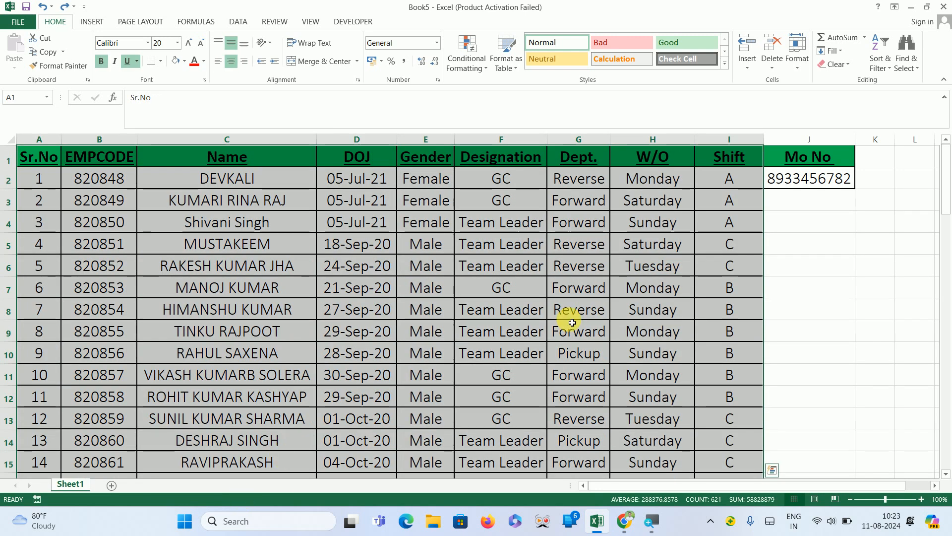
Left-align the names in column C from C2 to C69 and increase their indent.
{"action": "left_click", "coordinate": [810, 240]}
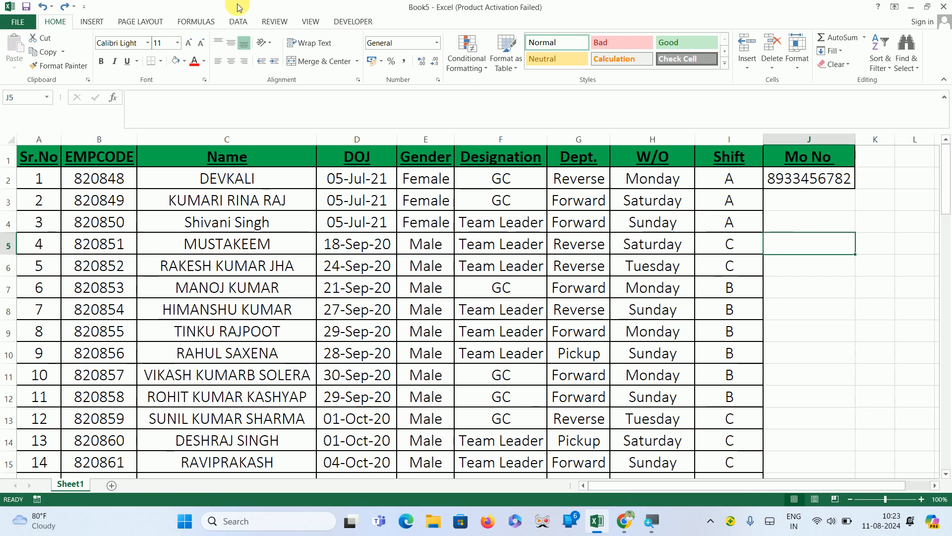
{"action": "left_click", "coordinate": [303, 43]}
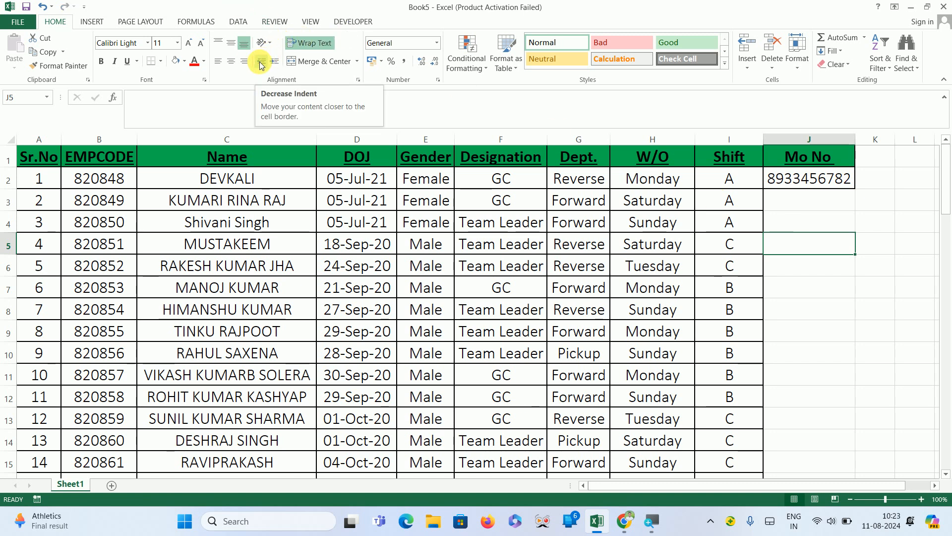
{"action": "left_click", "coordinate": [233, 184]}
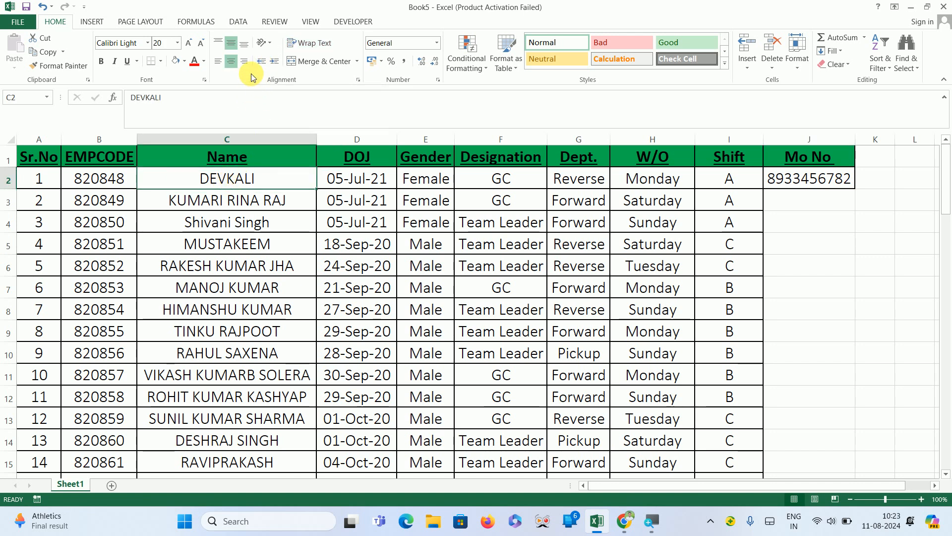
{"action": "left_click", "coordinate": [218, 61]}
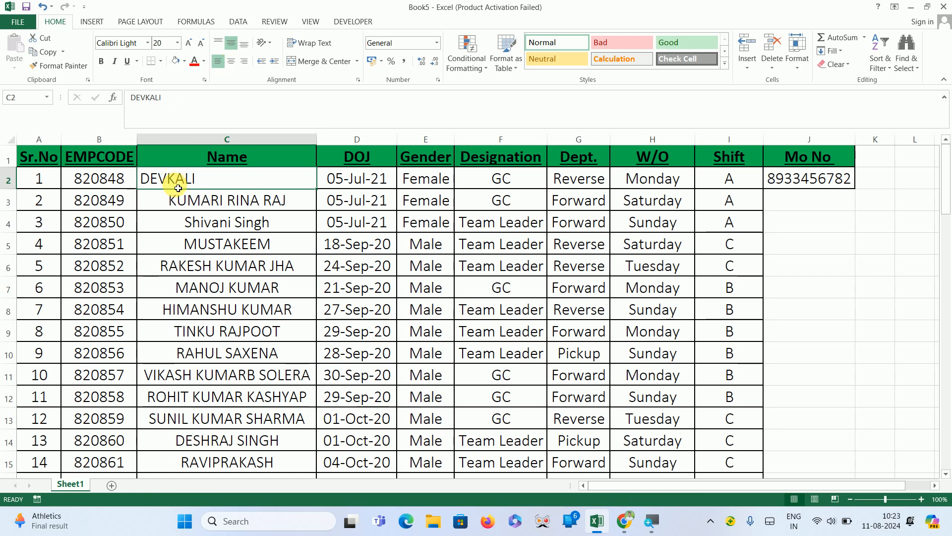
{"action": "key", "text": "ctrl+shift+Down"}
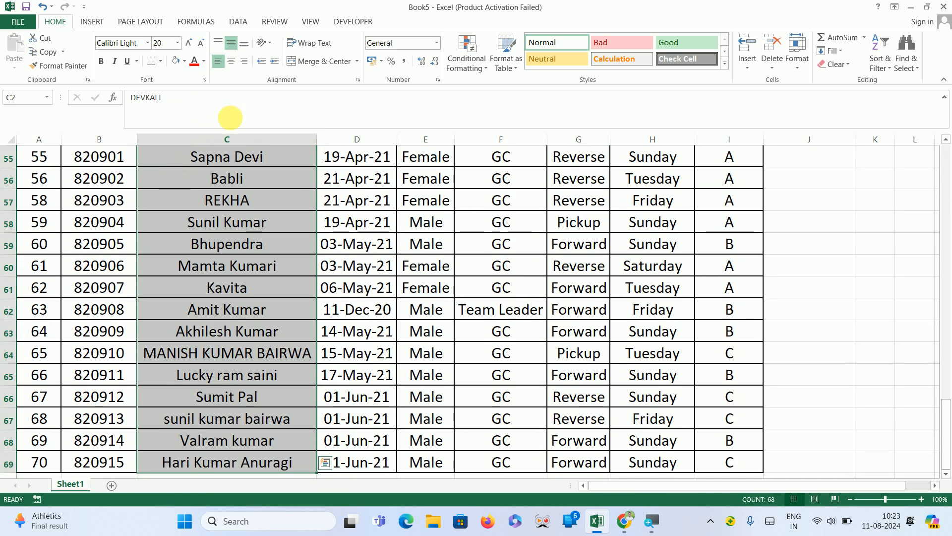
{"action": "left_click", "coordinate": [218, 61]}
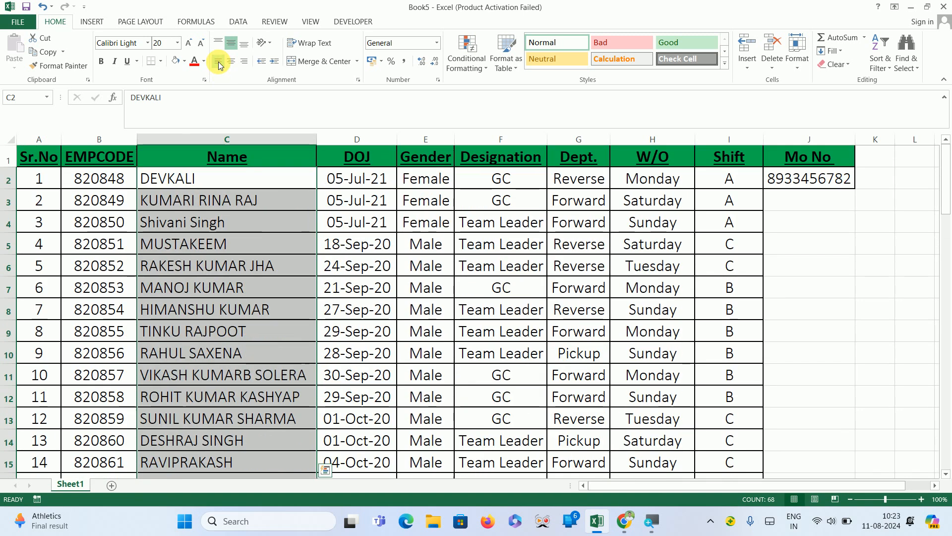
{"action": "left_click", "coordinate": [274, 61]}
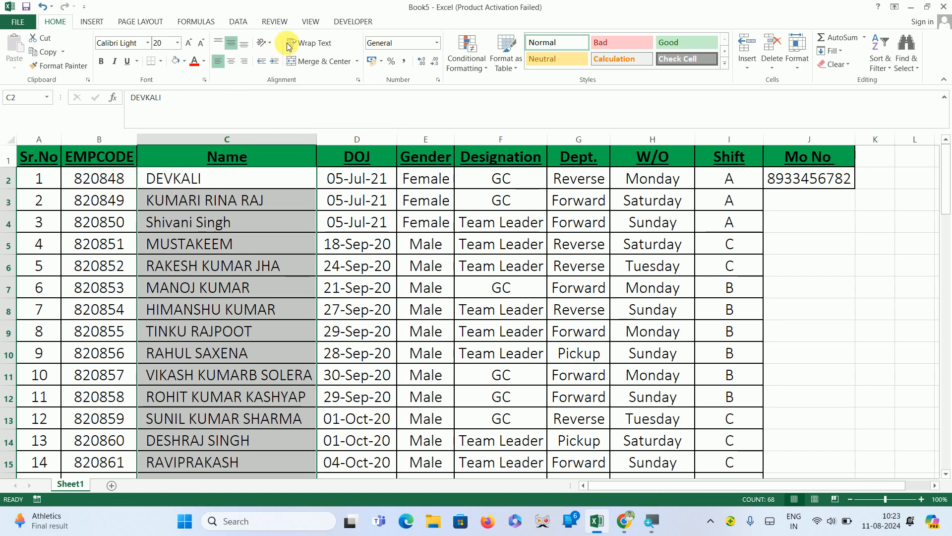
Copy the table from Sr.No through Shift, all rows, and paste it into a new workbook.
{"action": "left_click", "coordinate": [30, 164]}
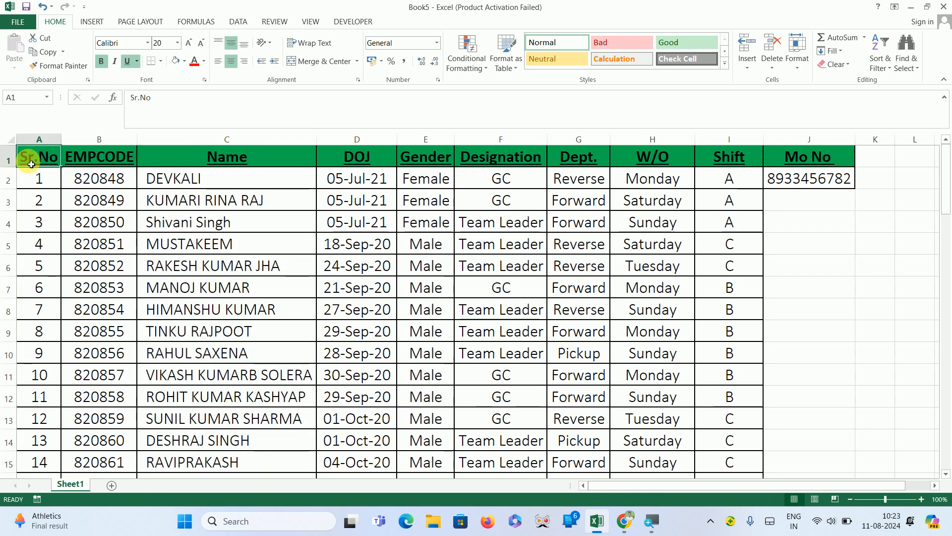
{"action": "key", "text": "ctrl+shift+Right"}
{"action": "key", "text": "shift+Left"}
{"action": "key", "text": "ctrl+shift+Down"}
{"action": "key", "text": "ctrl+c"}
{"action": "key", "text": "ctrl+n"}
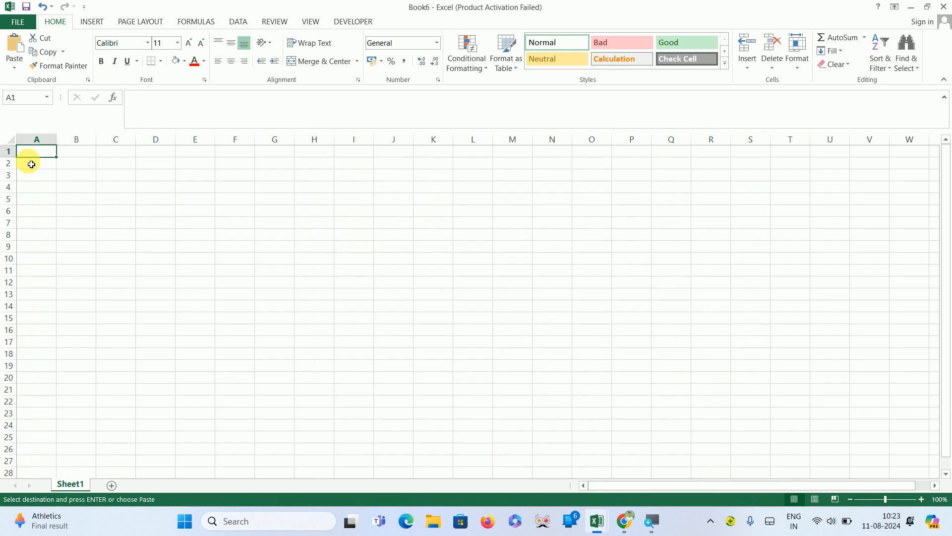
{"action": "key", "text": "ctrl+v"}
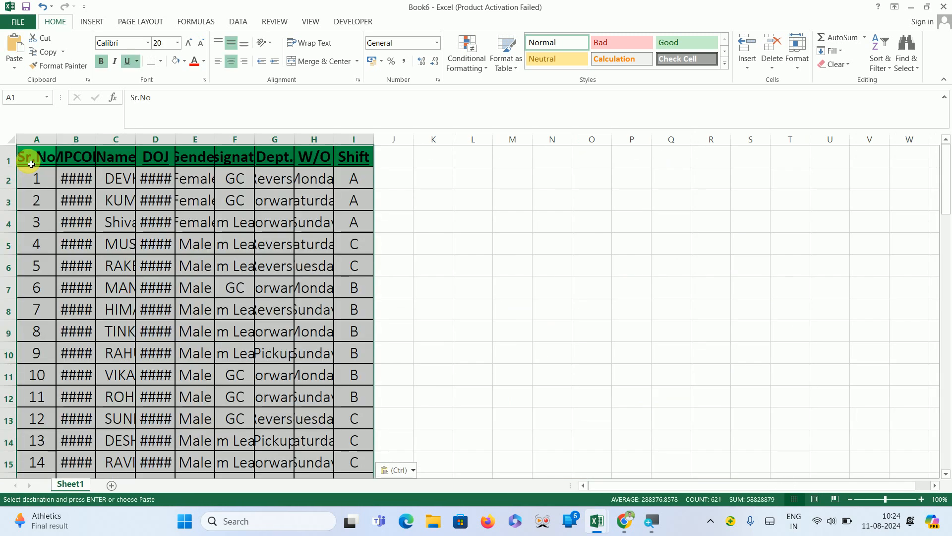
AutoFit the widths of columns A through I in the new workbook.
{"action": "left_click", "coordinate": [323, 48]}
{"action": "left_click", "coordinate": [323, 48]}
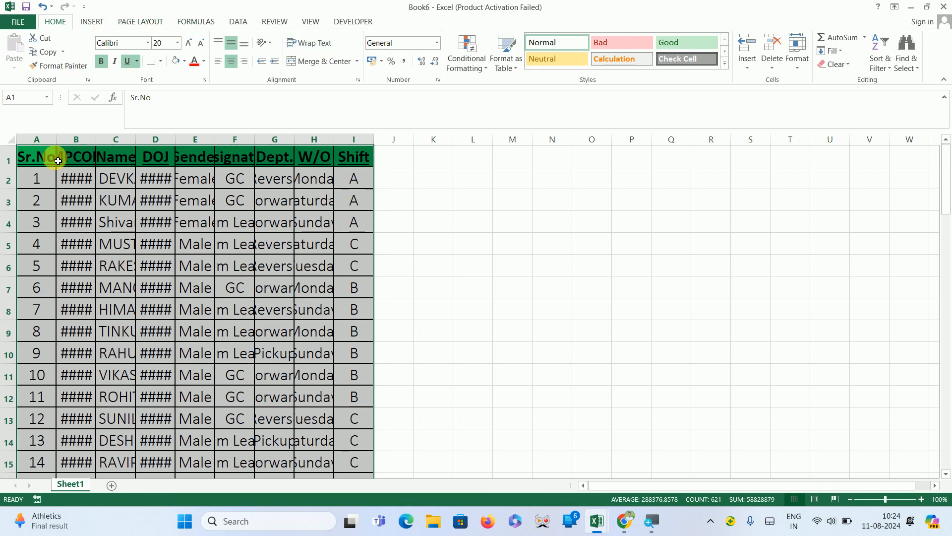
{"action": "left_click", "coordinate": [40, 141]}
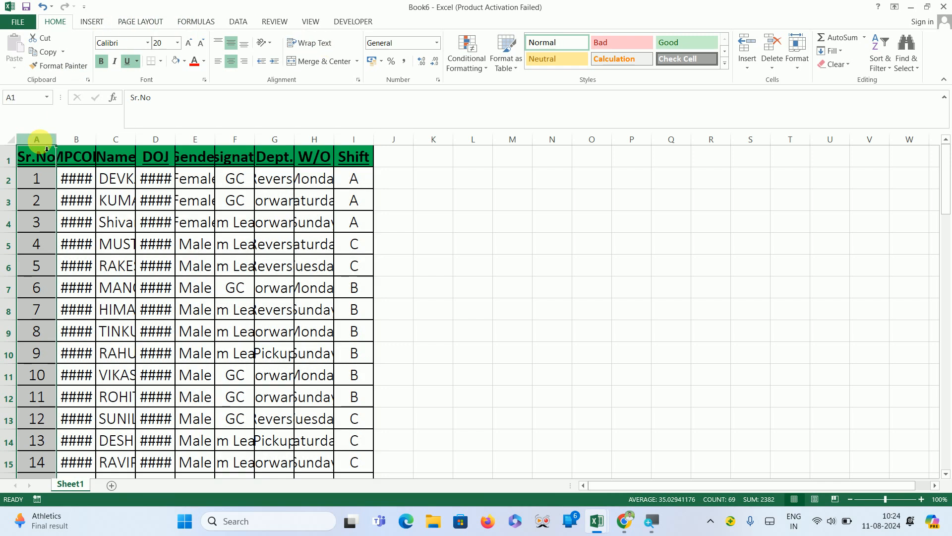
{"action": "key", "text": "ctrl+shift+Right"}
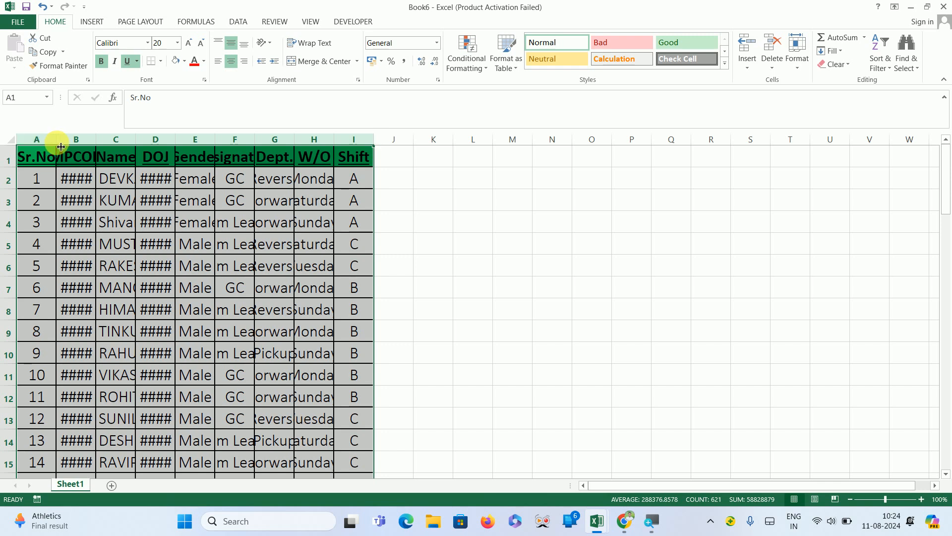
{"action": "double_click", "coordinate": [63, 146]}
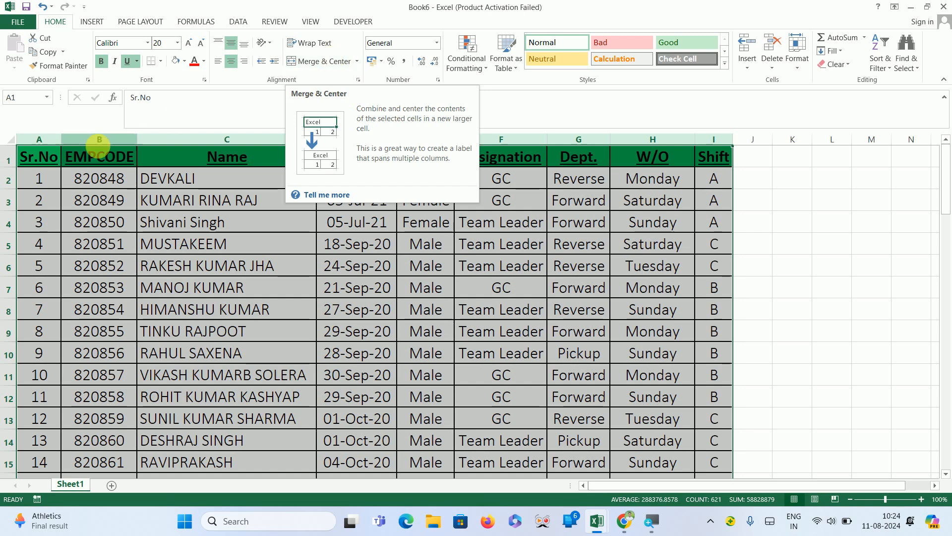
{"action": "left_click", "coordinate": [794, 233]}
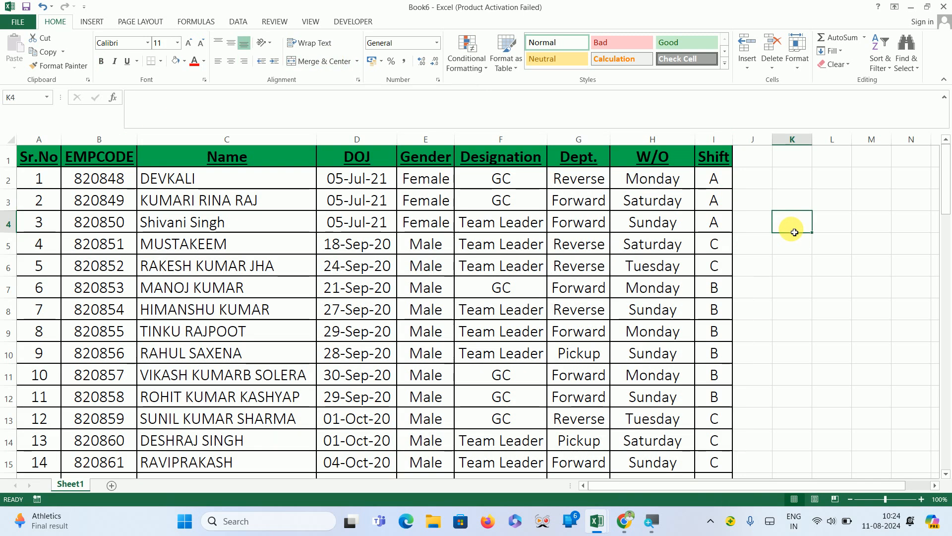
{"action": "key", "text": "ctrl+z"}
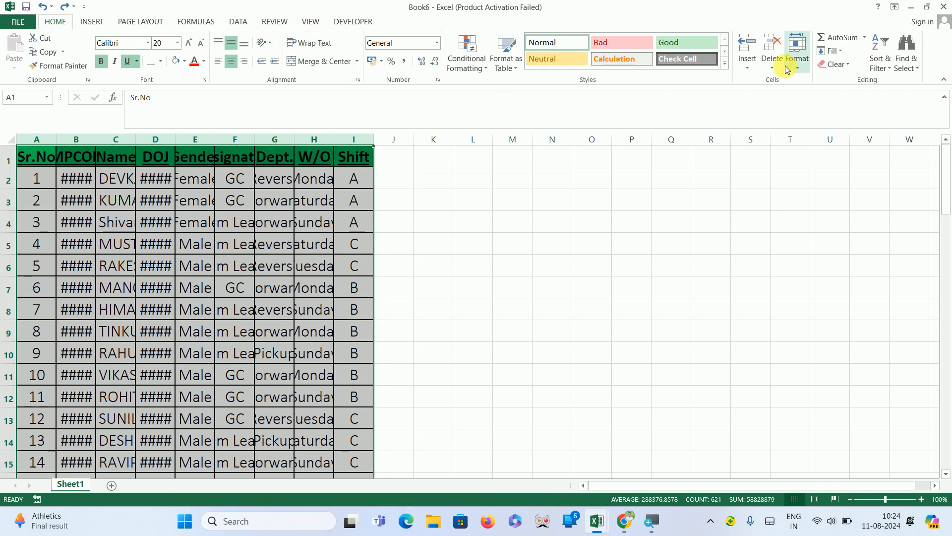
{"action": "left_click", "coordinate": [799, 67]}
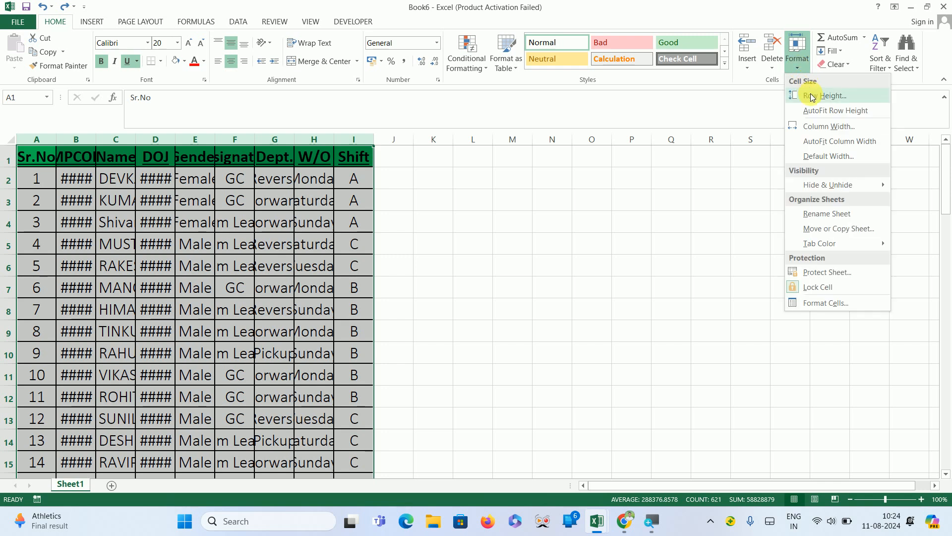
{"action": "left_click", "coordinate": [823, 145]}
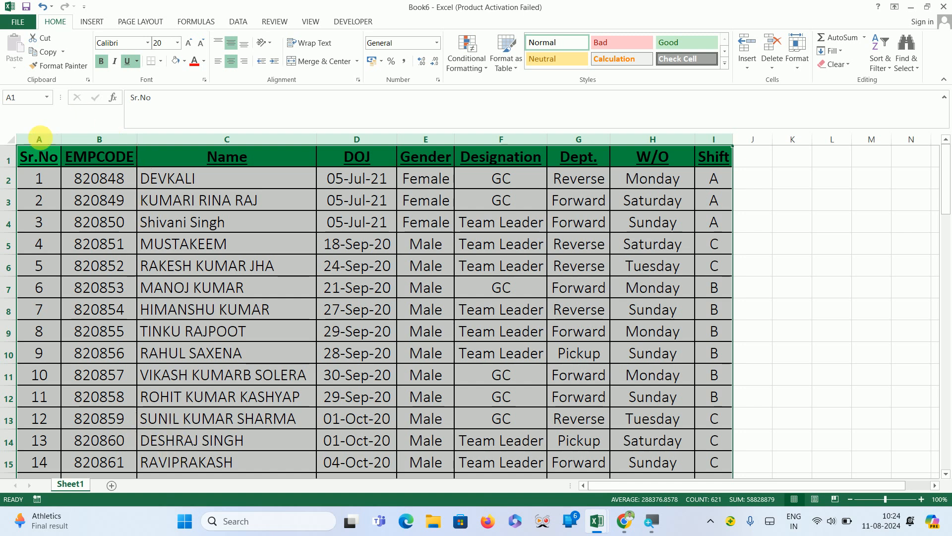
Insert an entire blank row above the table's header row.
{"action": "left_click", "coordinate": [770, 163]}
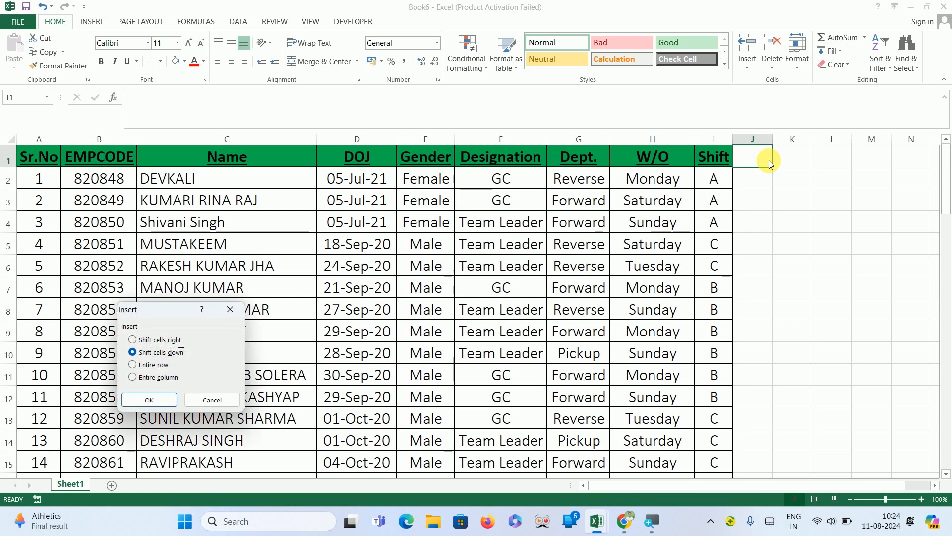
{"action": "key", "text": "Up"}
{"action": "key", "text": "Up"}
{"action": "key", "text": "Up"}
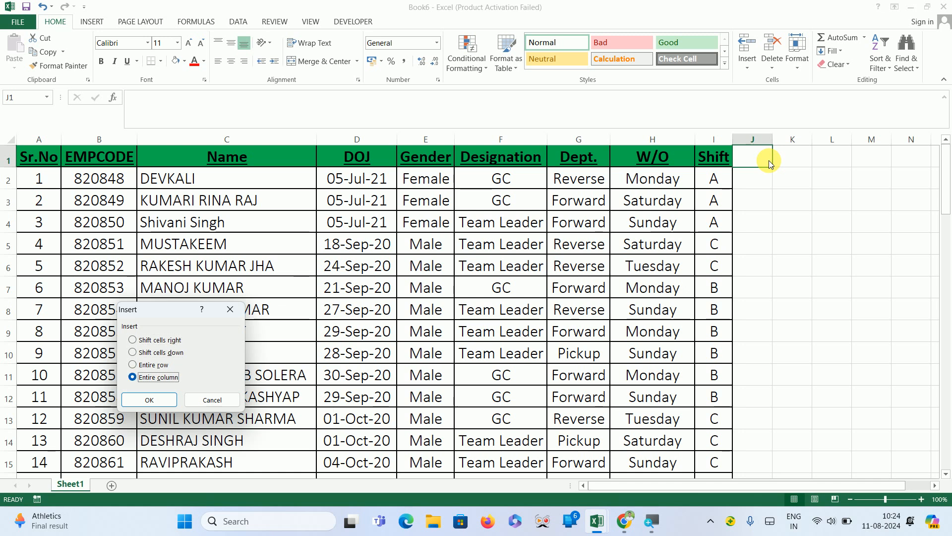
{"action": "key", "text": "Up"}
{"action": "key", "text": "Up"}
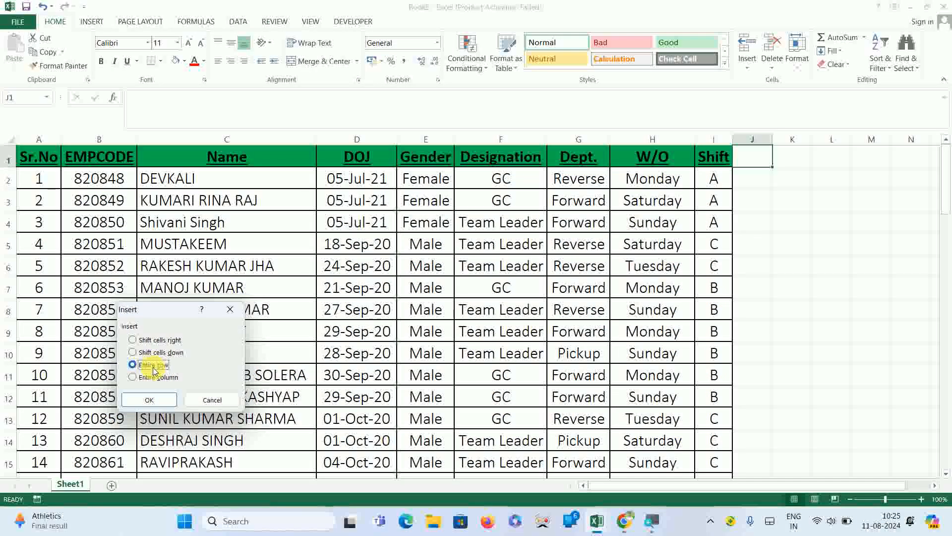
{"action": "left_click", "coordinate": [153, 400]}
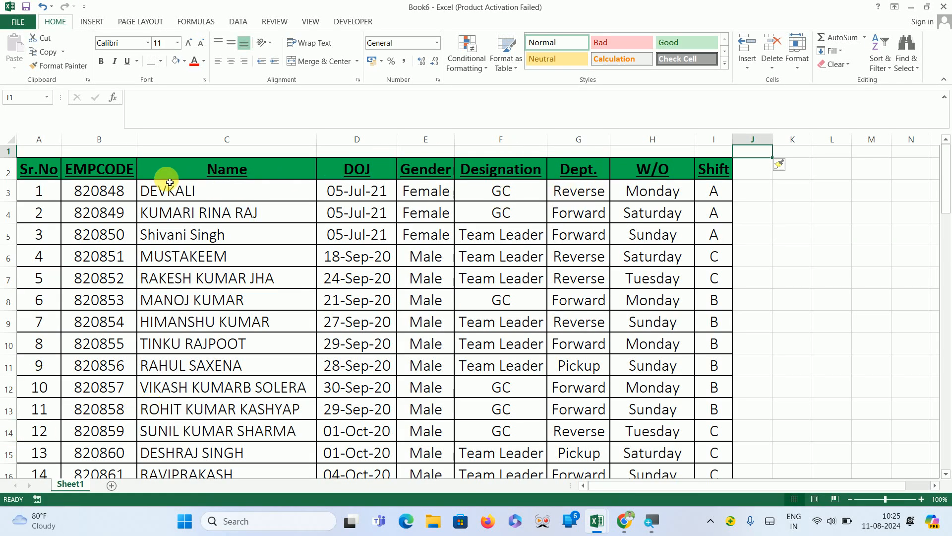
Make row 1 taller and enter the title Employees Dashboard in cell C1.
{"action": "left_click", "coordinate": [48, 155]}
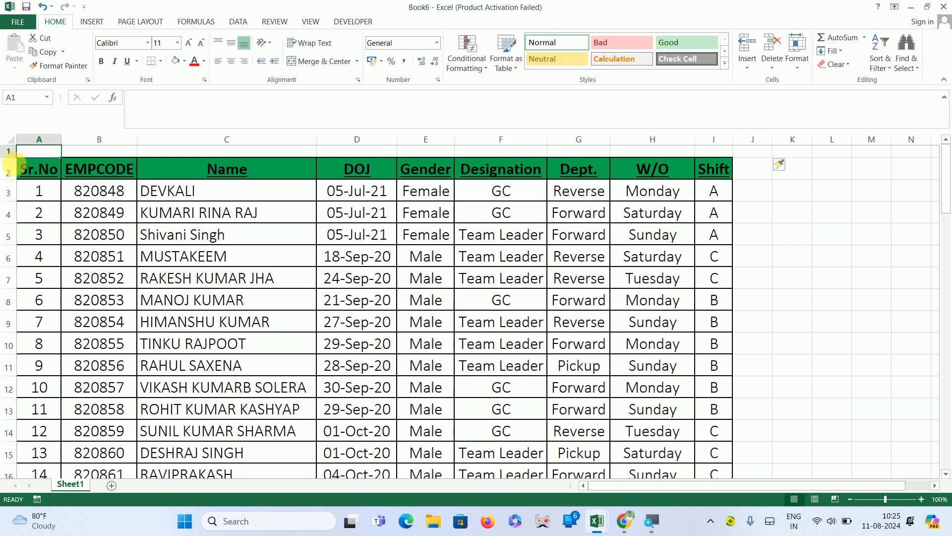
{"action": "left_click_drag", "start_coordinate": [11, 162], "coordinate": [11, 172]}
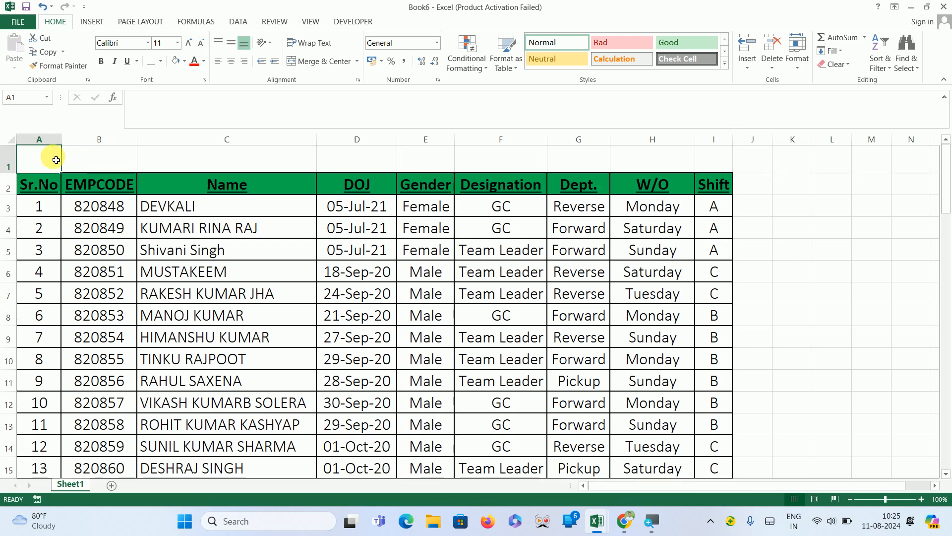
{"action": "left_click", "coordinate": [219, 156]}
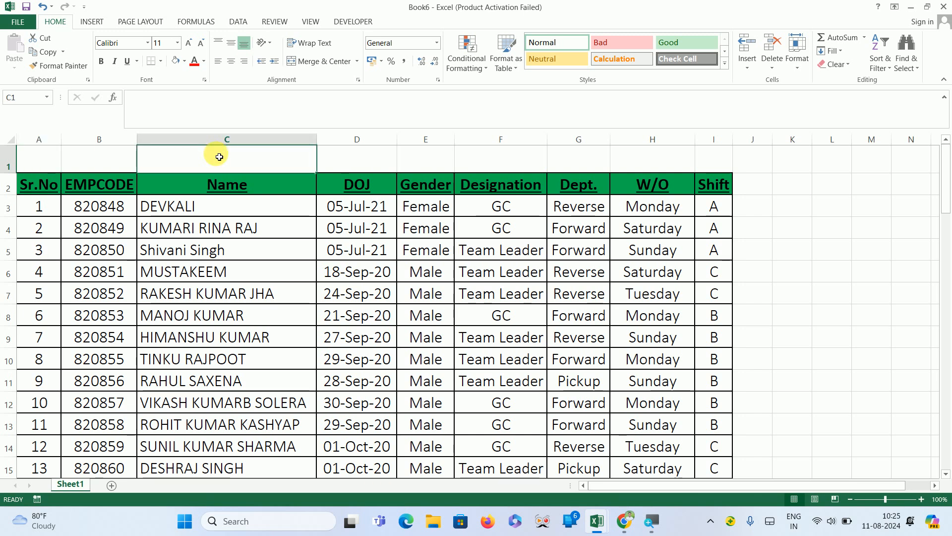
{"action": "type", "text": "E"}
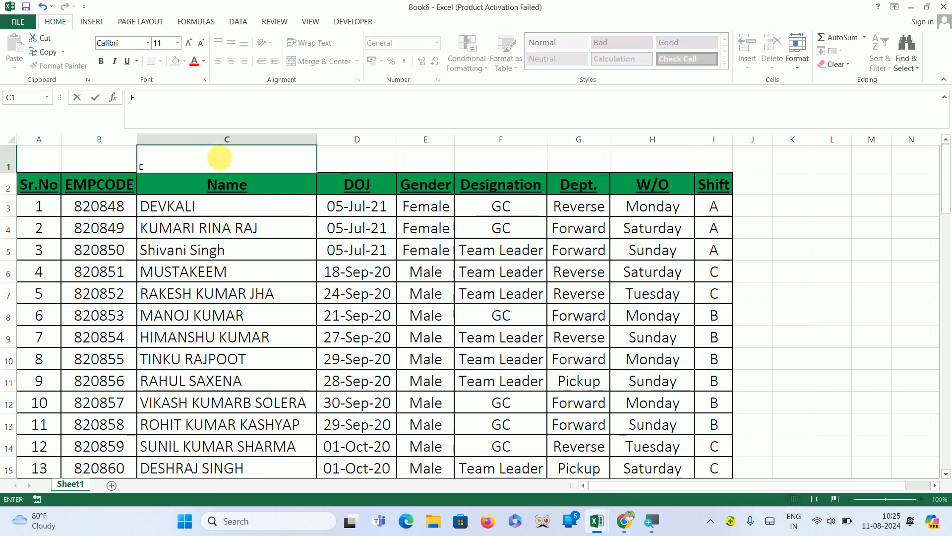
{"action": "type", "text": "mployees D"}
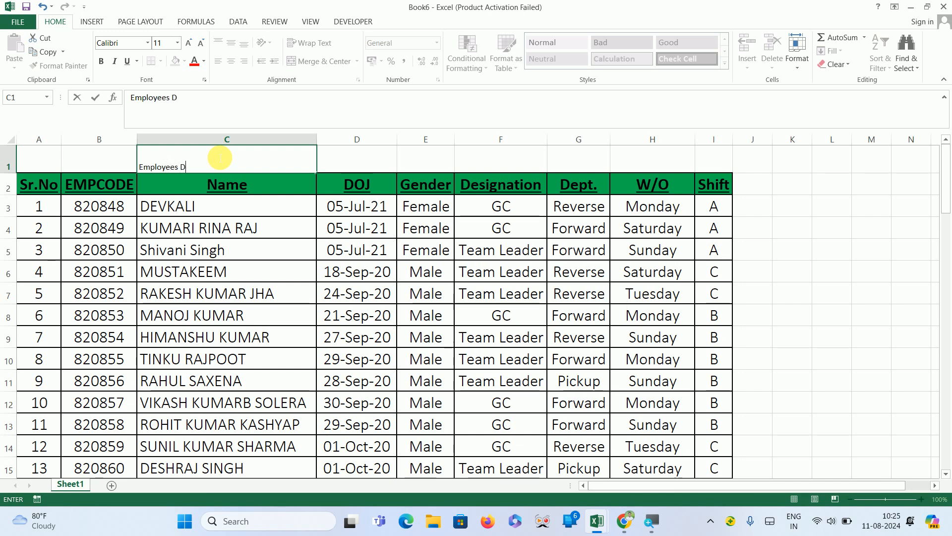
{"action": "type", "text": "ashboa"}
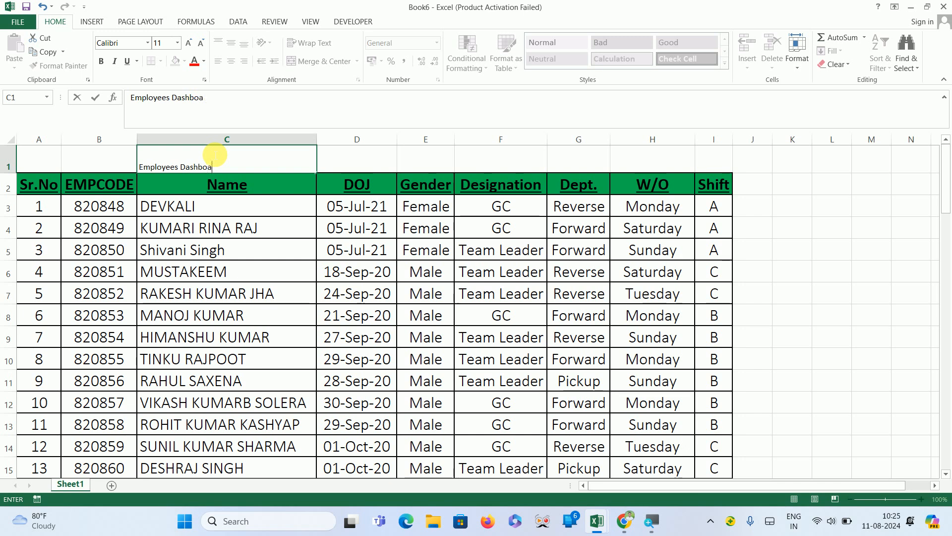
{"action": "type", "text": "rd"}
{"action": "left_click", "coordinate": [283, 233]}
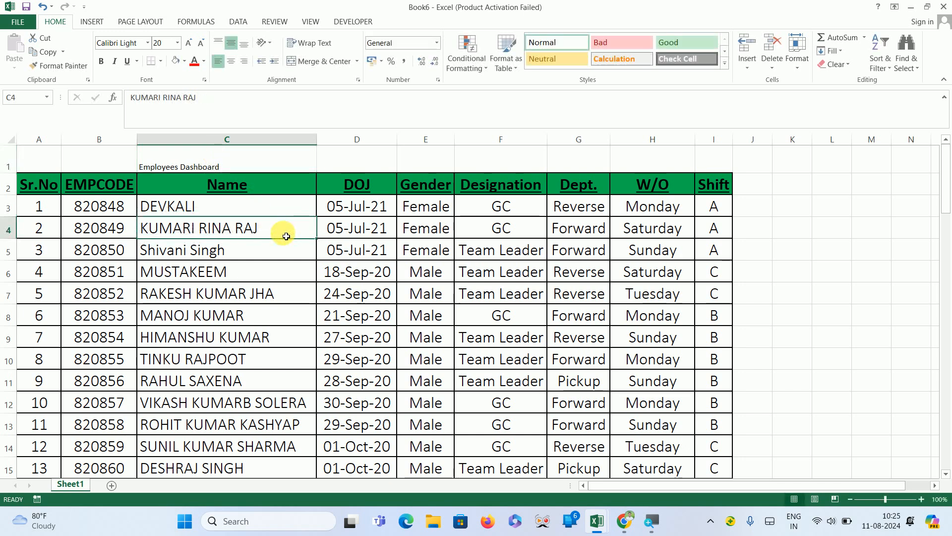
Copy the Name header's formatting onto the title cell C1 with Format Painter.
{"action": "left_click", "coordinate": [226, 166]}
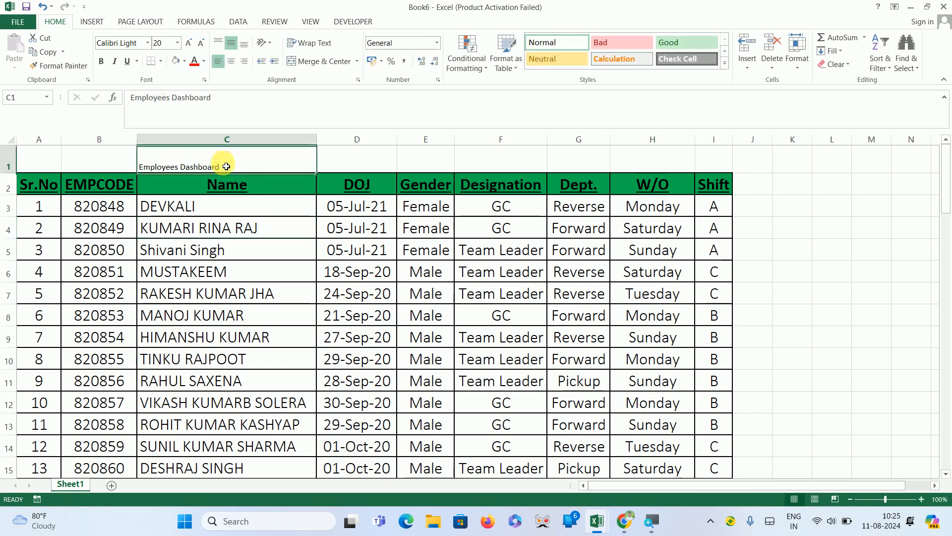
{"action": "left_click", "coordinate": [251, 185]}
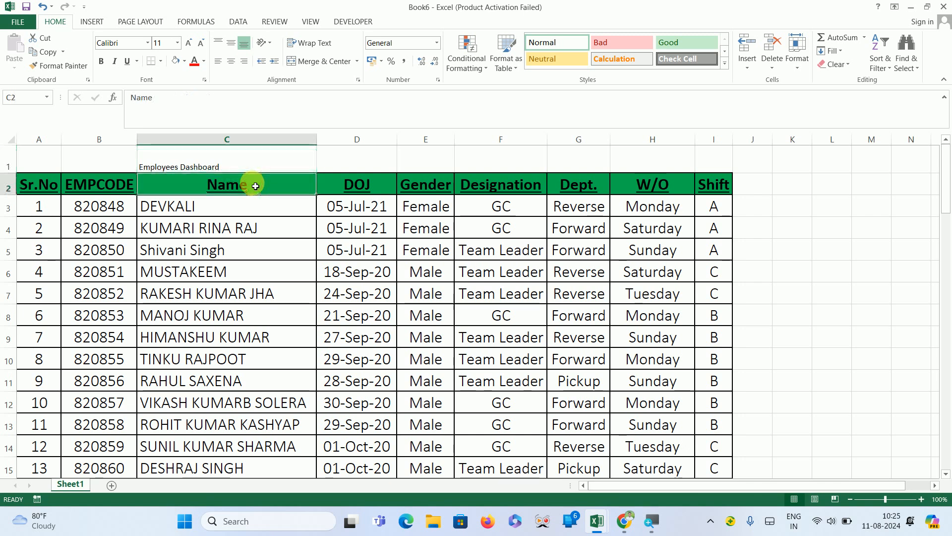
{"action": "left_click", "coordinate": [74, 63]}
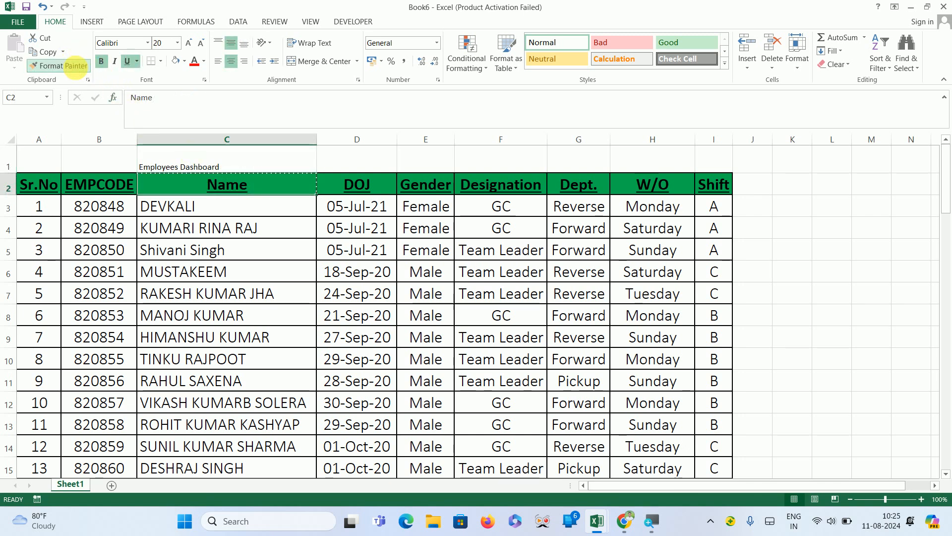
{"action": "left_click", "coordinate": [213, 152]}
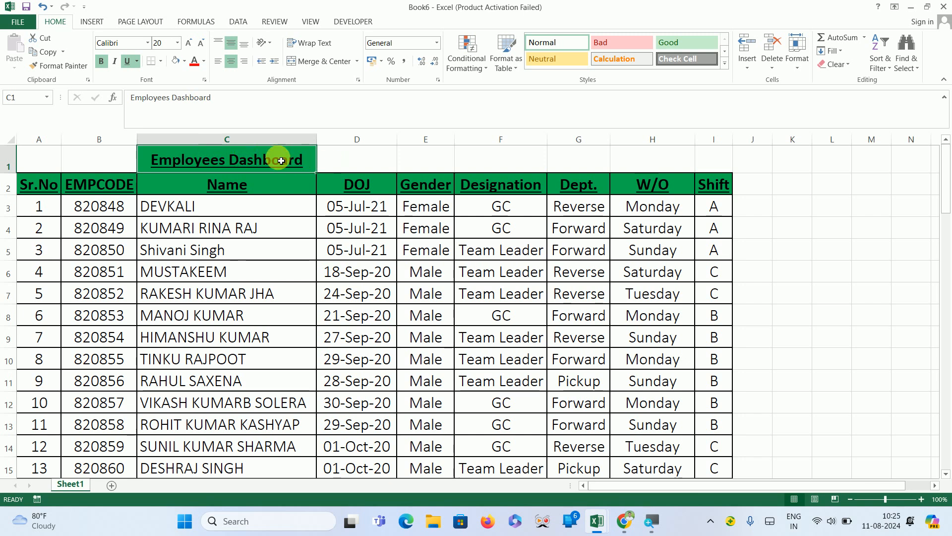
Merge and center the title across cells A1 to I1.
{"action": "left_click", "coordinate": [52, 164]}
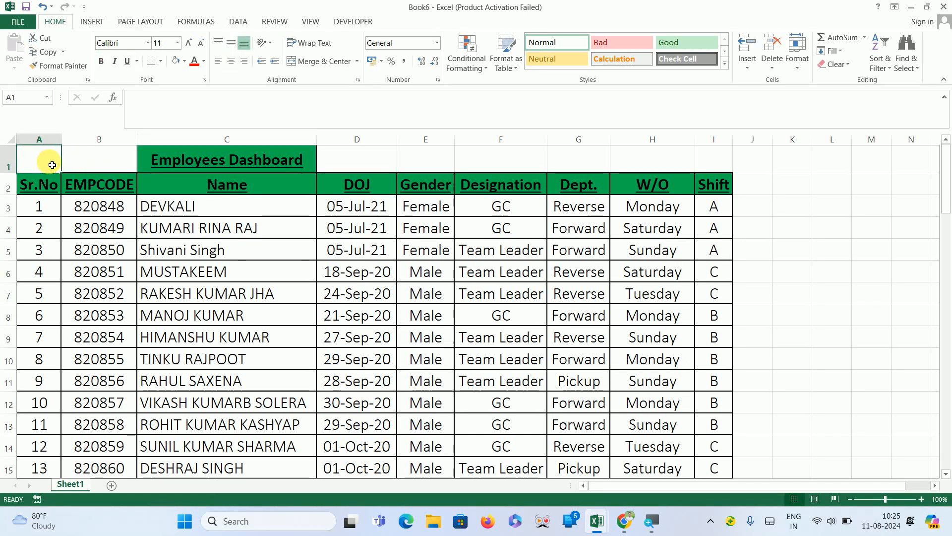
{"action": "key", "text": "shift+Right"}
{"action": "key", "text": "shift+Right"}
{"action": "key", "text": "shift+Right"}
{"action": "key", "text": "shift+Right"}
{"action": "key", "text": "shift+Right"}
{"action": "key", "text": "shift+Right"}
{"action": "key", "text": "shift+Right"}
{"action": "key", "text": "shift+Right"}
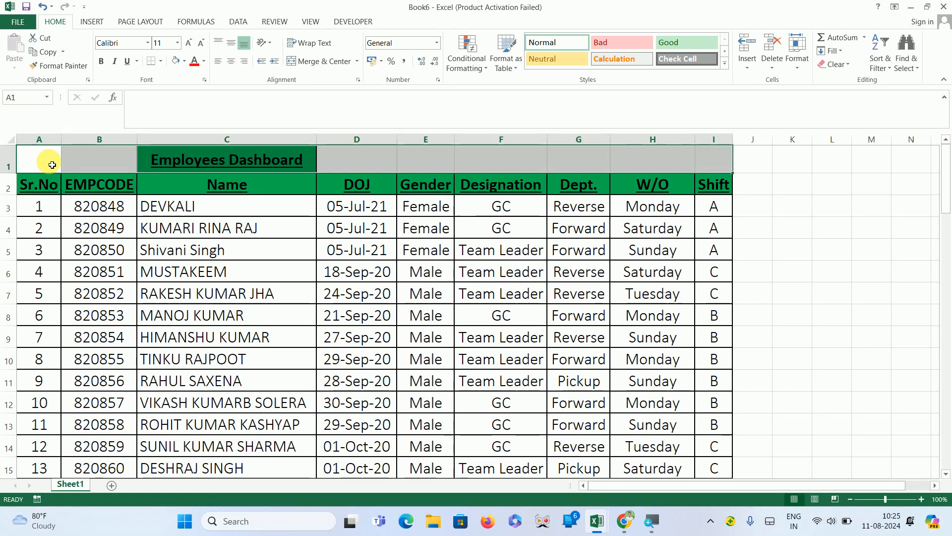
{"action": "left_click", "coordinate": [317, 62]}
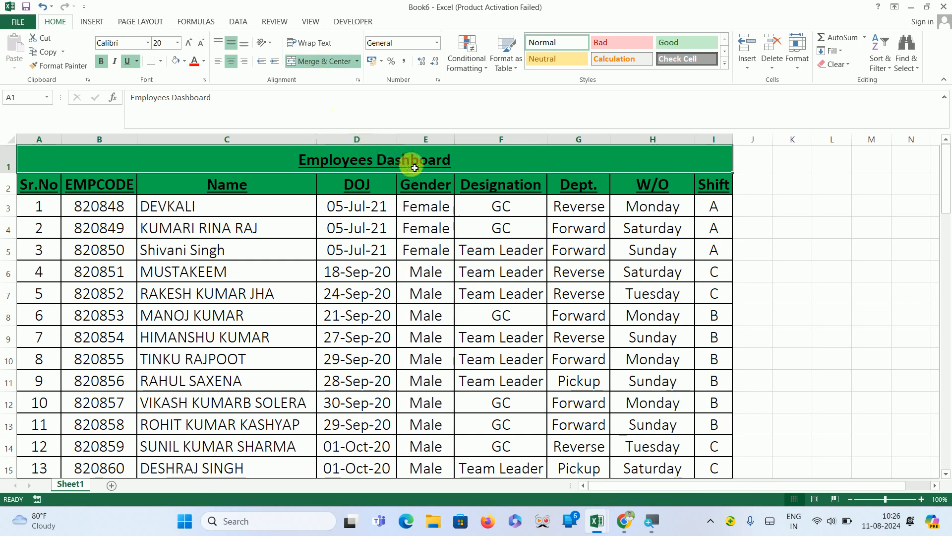
{"action": "key", "text": "ctrl+u"}
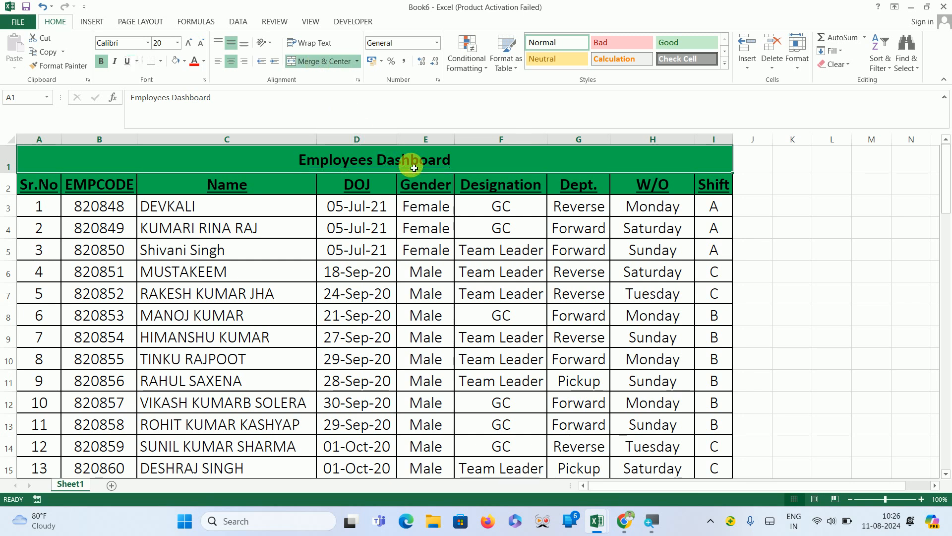
{"action": "key", "text": "ctrl+u"}
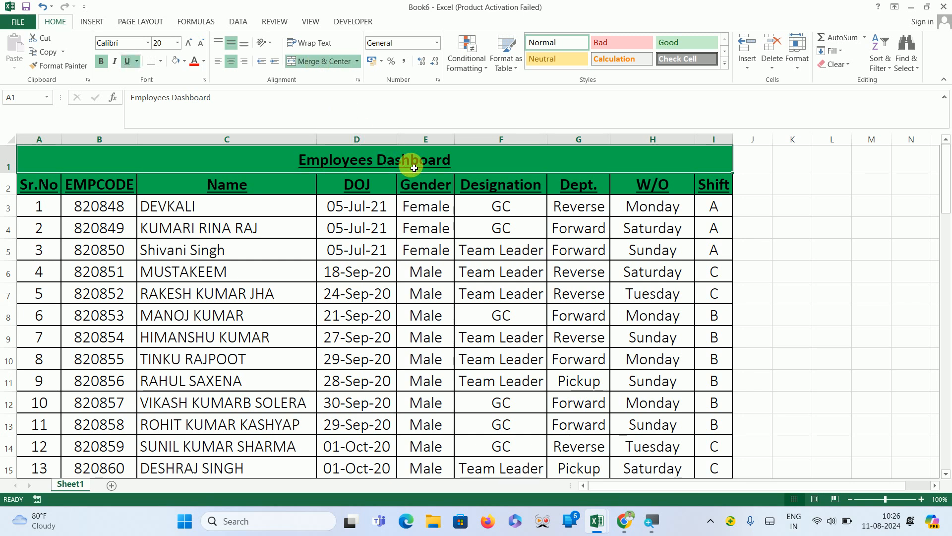
{"action": "key", "text": "ctrl+i"}
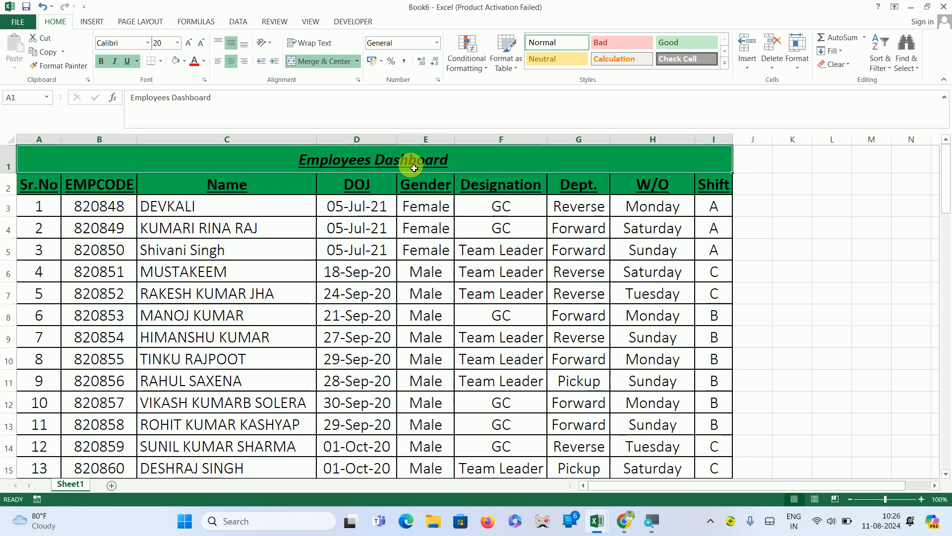
{"action": "key", "text": "ctrl+i"}
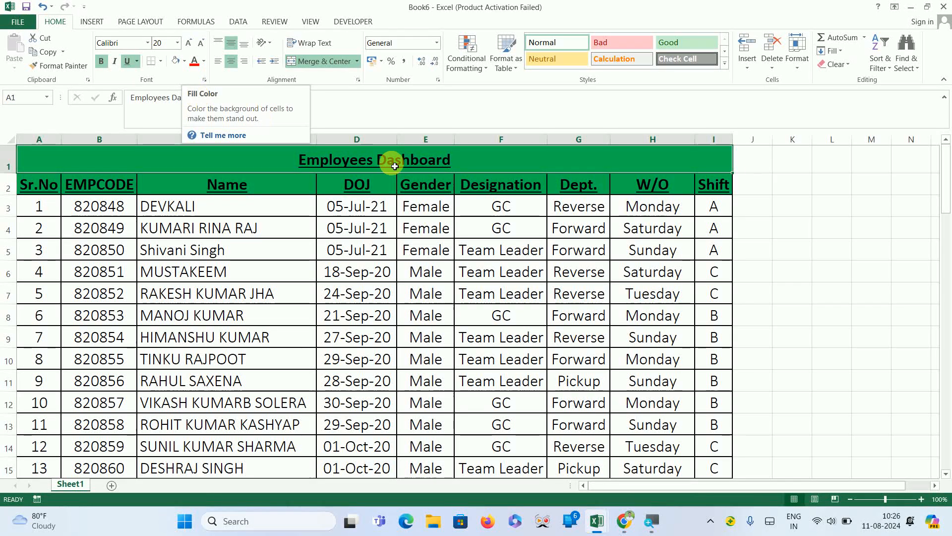
Fill the merged title cell with yellow.
{"action": "left_click", "coordinate": [520, 200]}
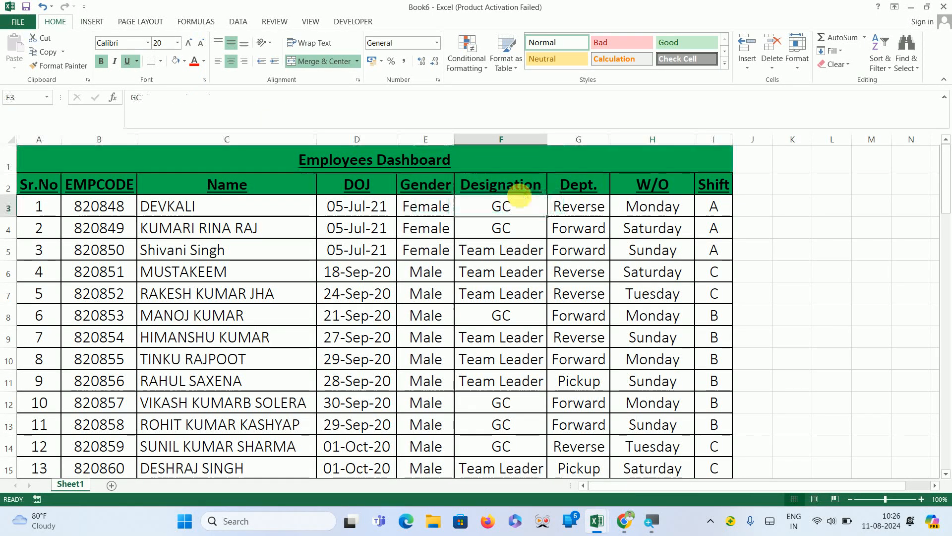
{"action": "left_click", "coordinate": [514, 174]}
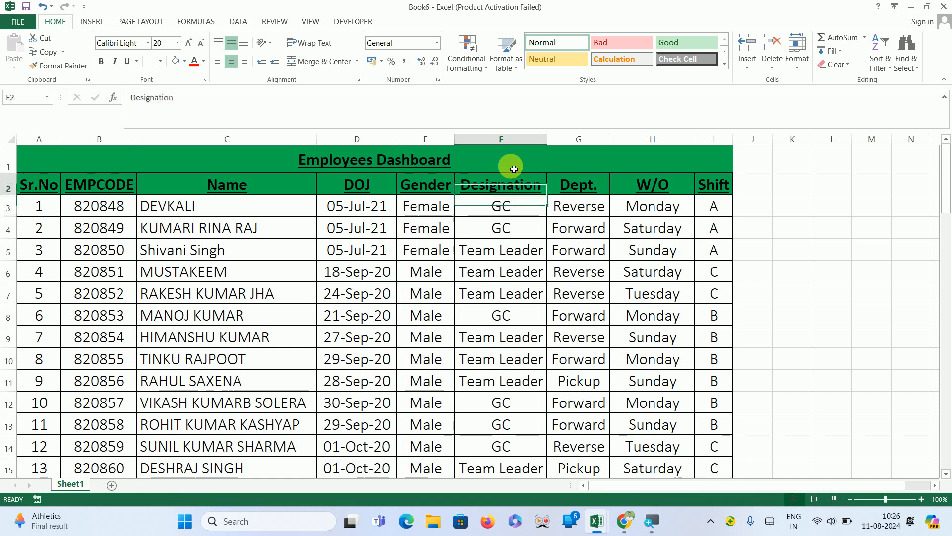
{"action": "left_click", "coordinate": [510, 164]}
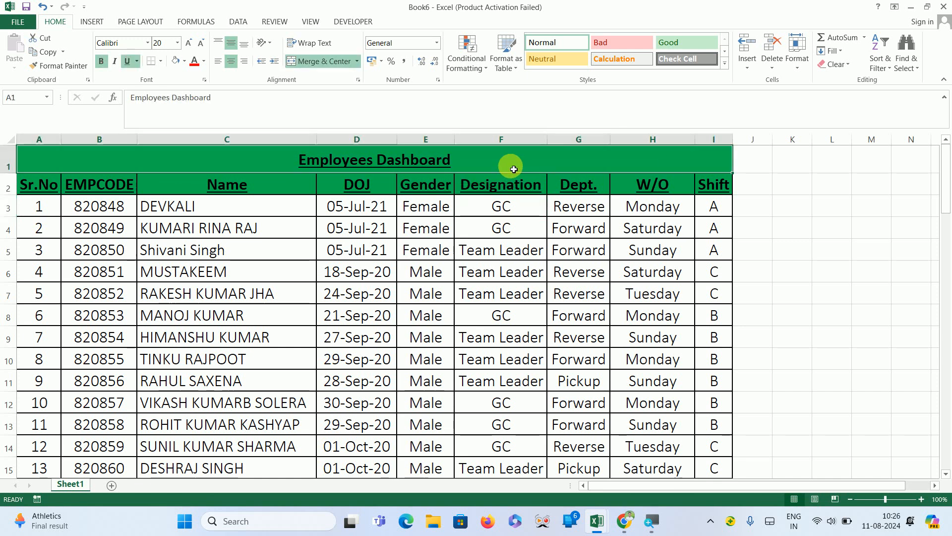
{"action": "left_click", "coordinate": [185, 63]}
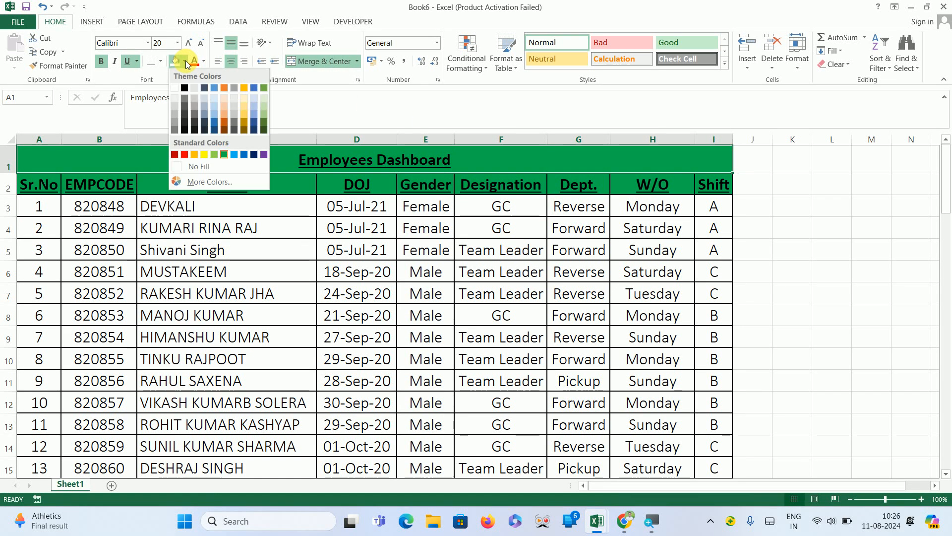
{"action": "left_click", "coordinate": [204, 154]}
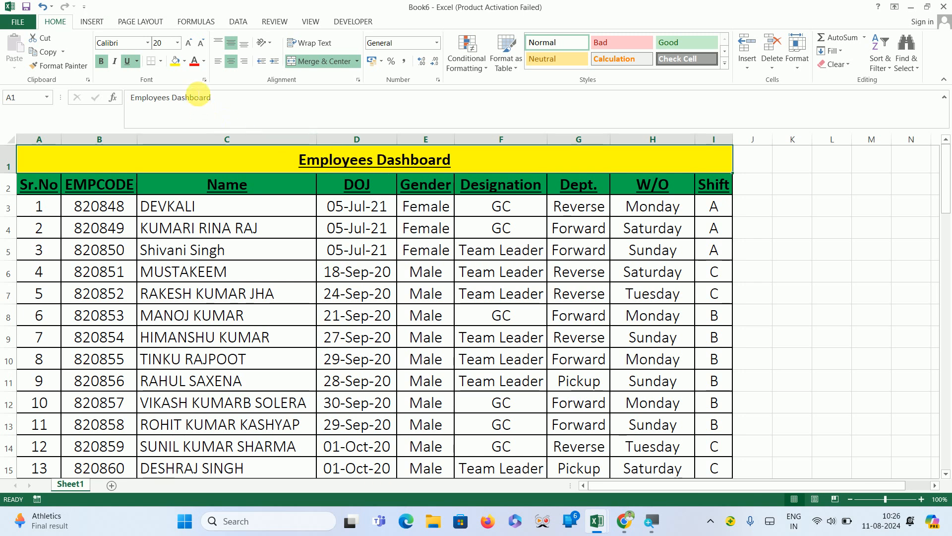
Set the title's font colour to blue.
{"action": "left_click", "coordinate": [203, 61]}
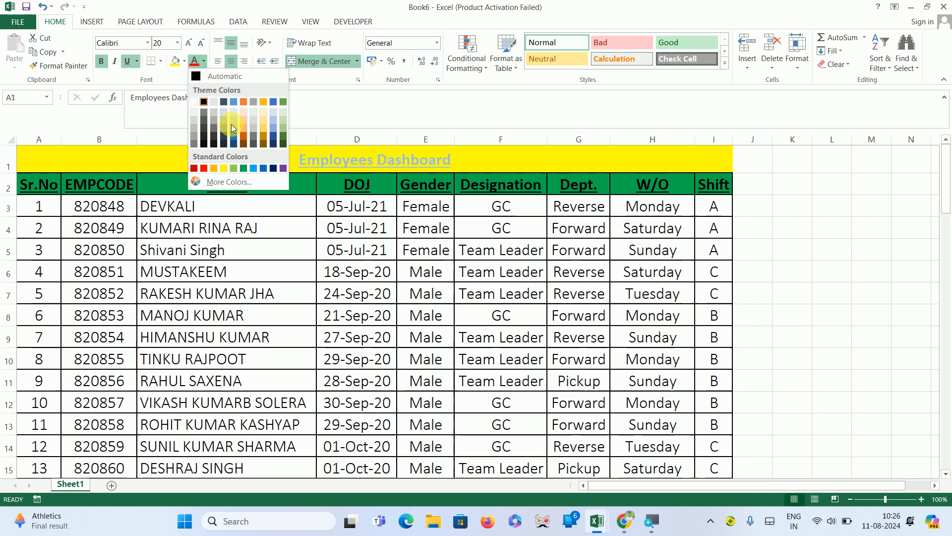
{"action": "left_click", "coordinate": [272, 102]}
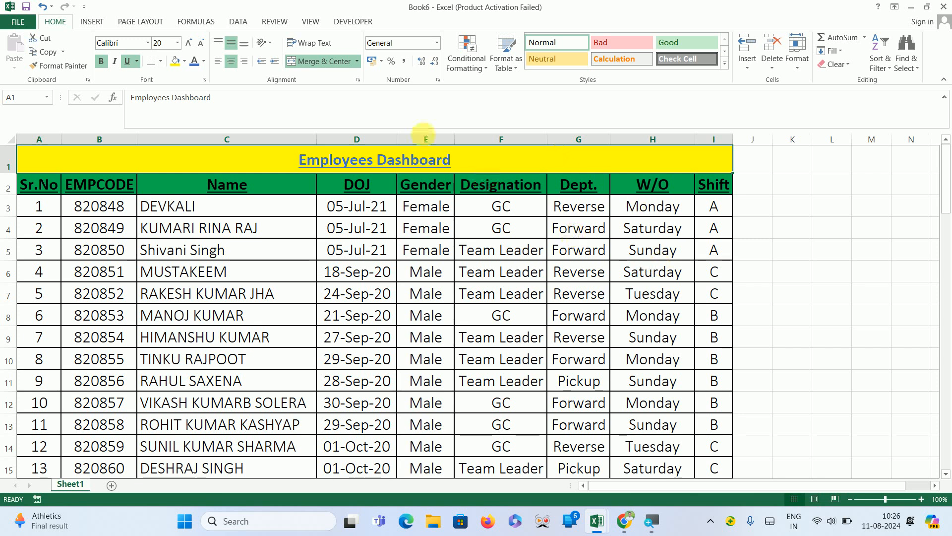
{"action": "left_click", "coordinate": [811, 255]}
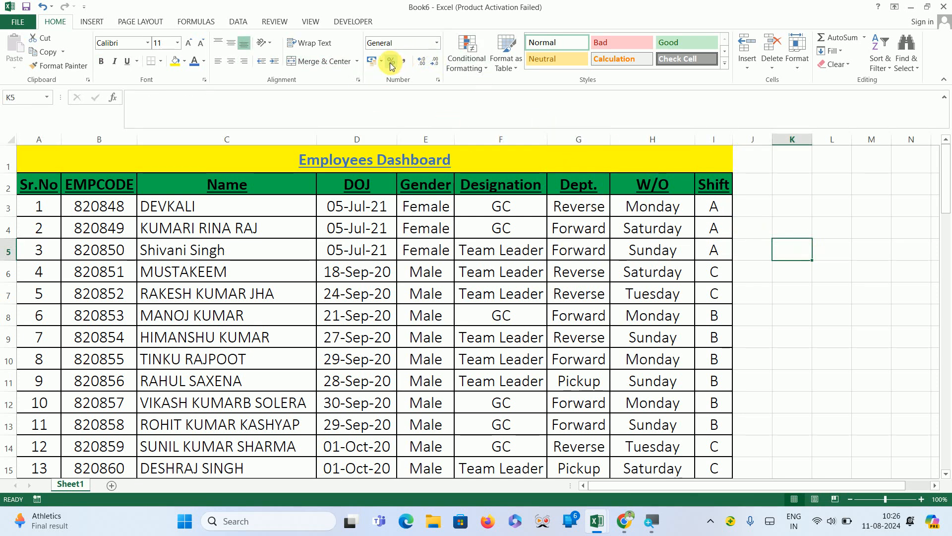
Narrow column B.
{"action": "left_click", "coordinate": [437, 48]}
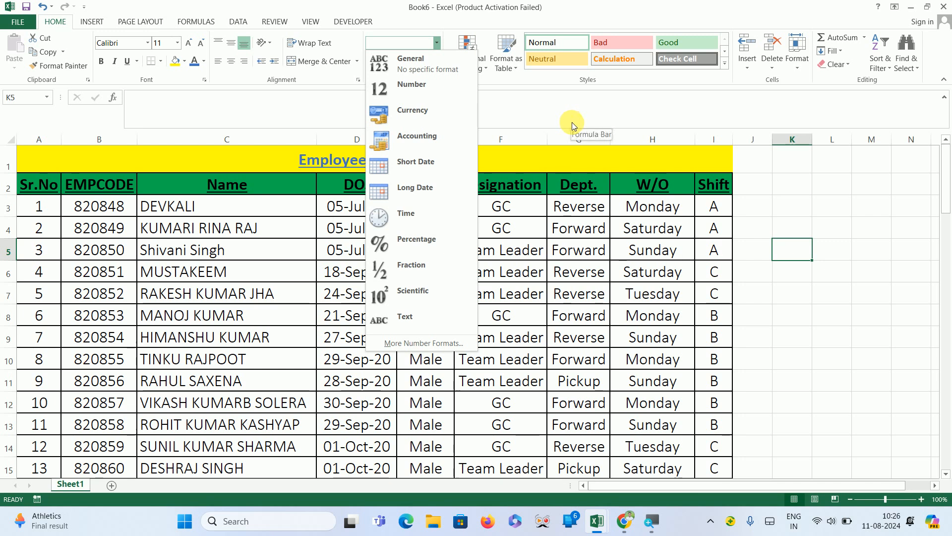
{"action": "left_click", "coordinate": [614, 116]}
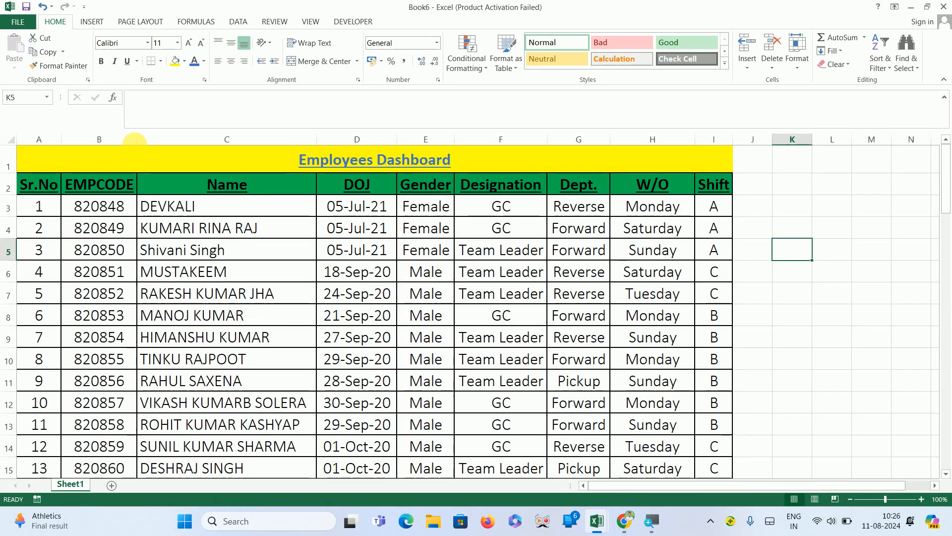
{"action": "left_click_drag", "start_coordinate": [143, 143], "coordinate": [119, 143]}
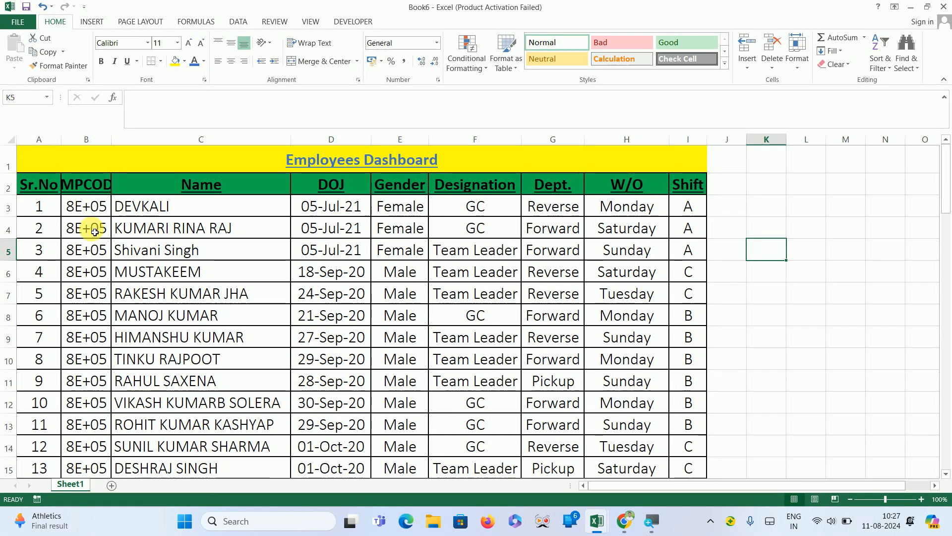
Apply the Number format to the EMPCODE column B.
{"action": "left_click", "coordinate": [97, 144]}
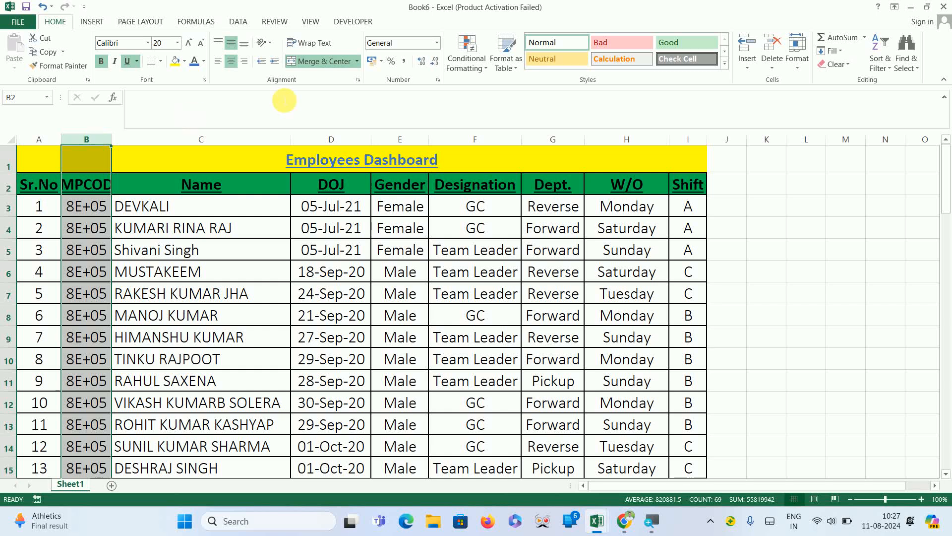
{"action": "left_click", "coordinate": [482, 70]}
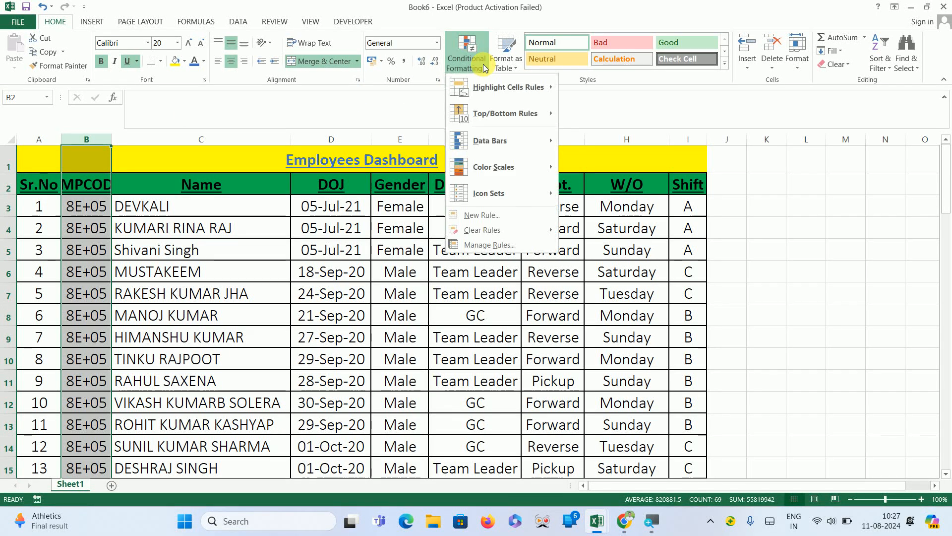
{"action": "left_click", "coordinate": [437, 43]}
{"action": "left_click", "coordinate": [439, 44]}
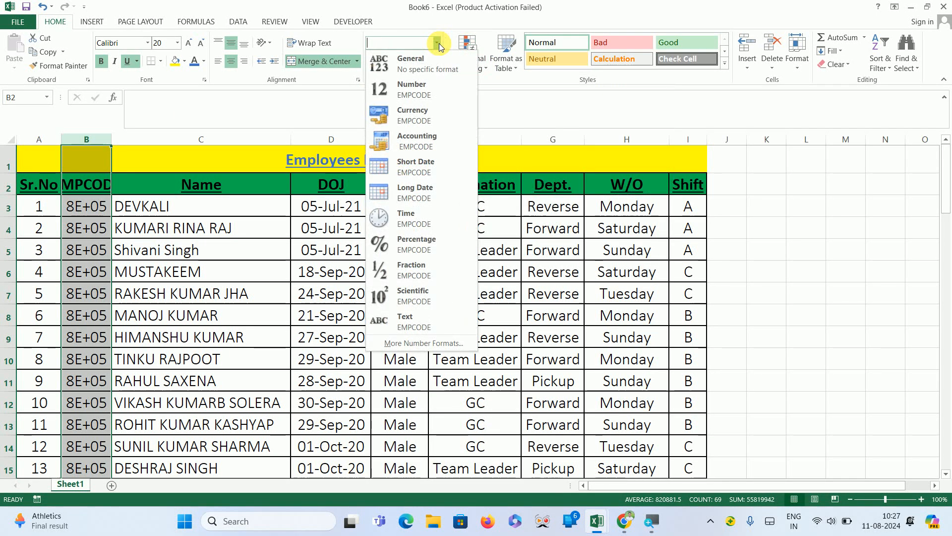
{"action": "left_click", "coordinate": [424, 94]}
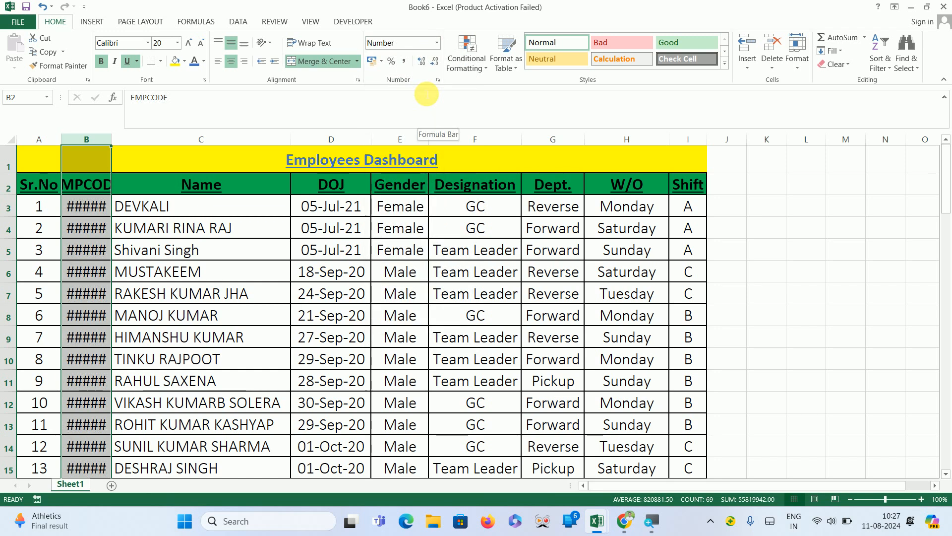
Autofit column B's width and reduce the employee codes to no decimal places.
{"action": "double_click", "coordinate": [112, 147]}
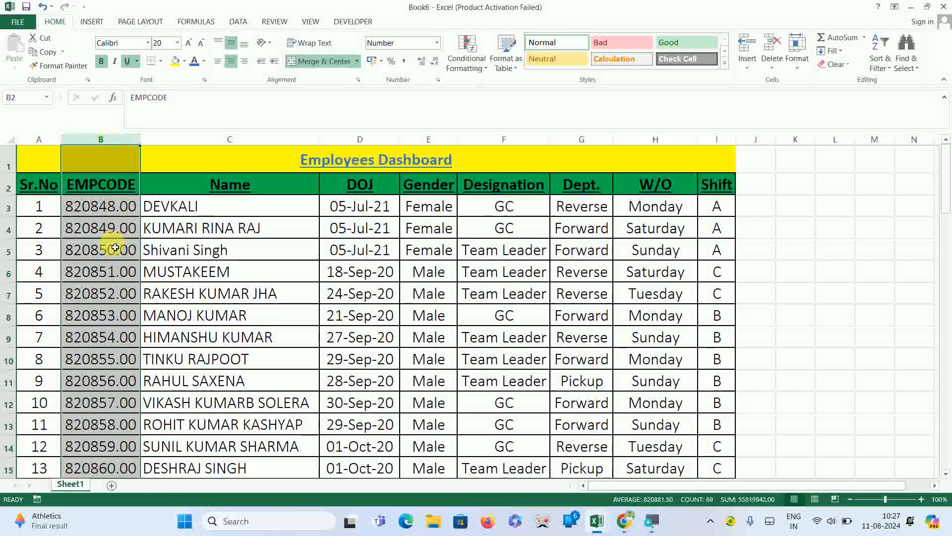
{"action": "left_click", "coordinate": [436, 61]}
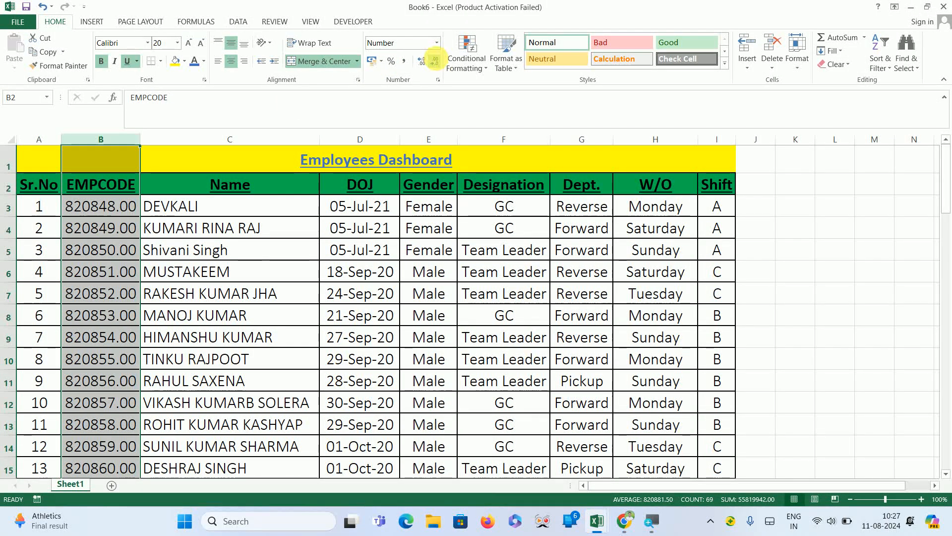
{"action": "left_click", "coordinate": [427, 64]}
{"action": "left_click", "coordinate": [426, 64]}
{"action": "left_click", "coordinate": [426, 63]}
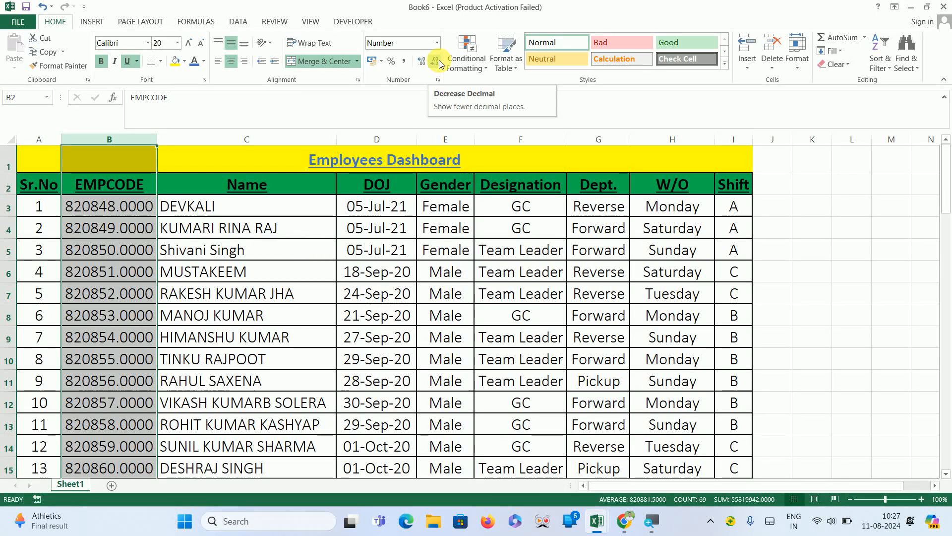
{"action": "left_click", "coordinate": [439, 64]}
{"action": "left_click", "coordinate": [439, 64]}
{"action": "left_click", "coordinate": [439, 64]}
{"action": "left_click", "coordinate": [439, 64]}
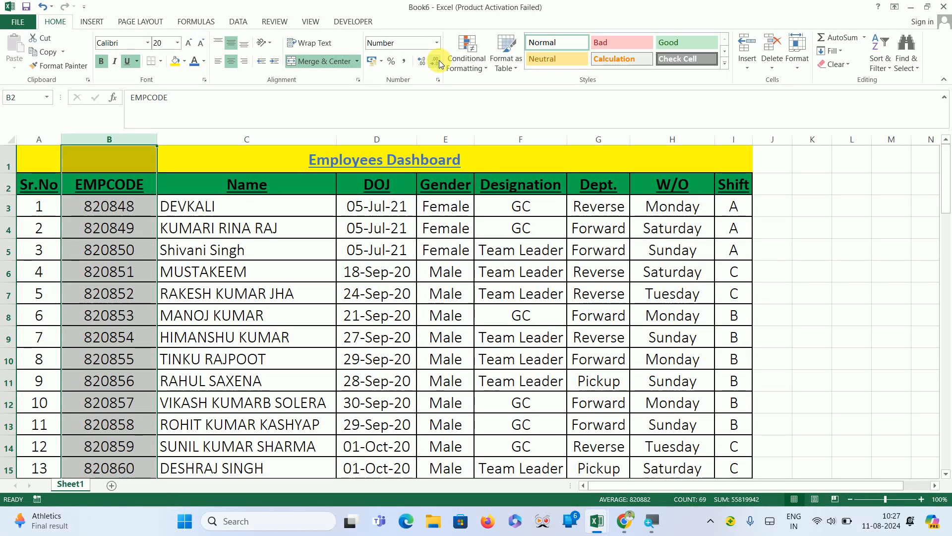
{"action": "left_click", "coordinate": [474, 69]}
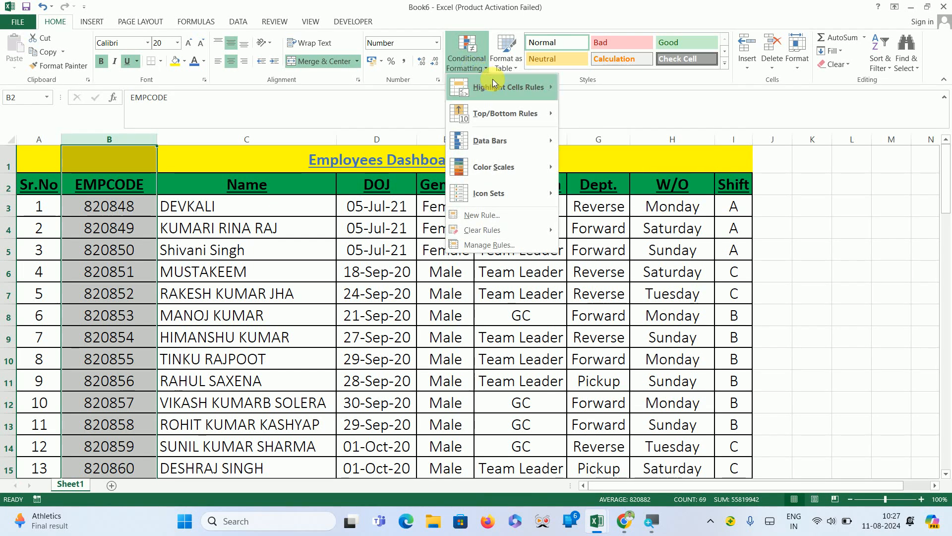
{"action": "mouse_move", "coordinate": [494, 84]}
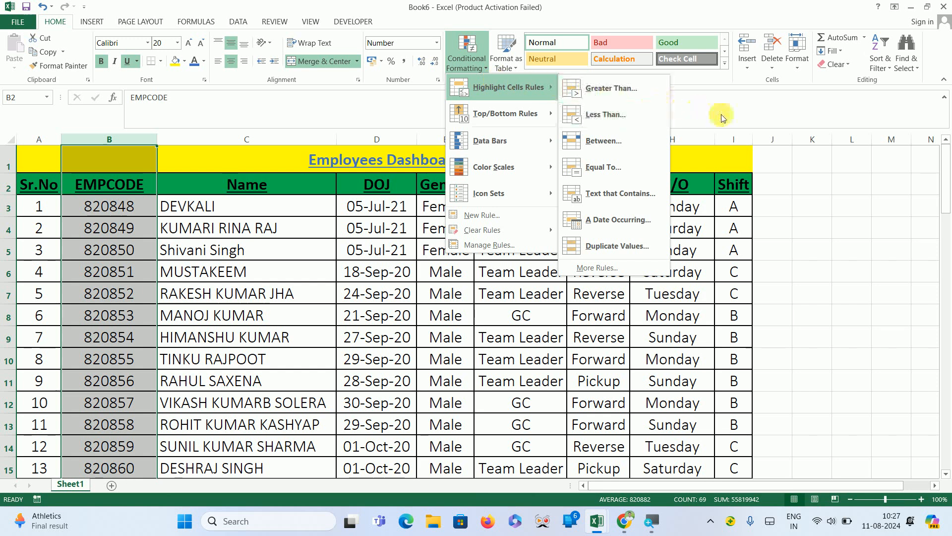
{"action": "left_click", "coordinate": [742, 124]}
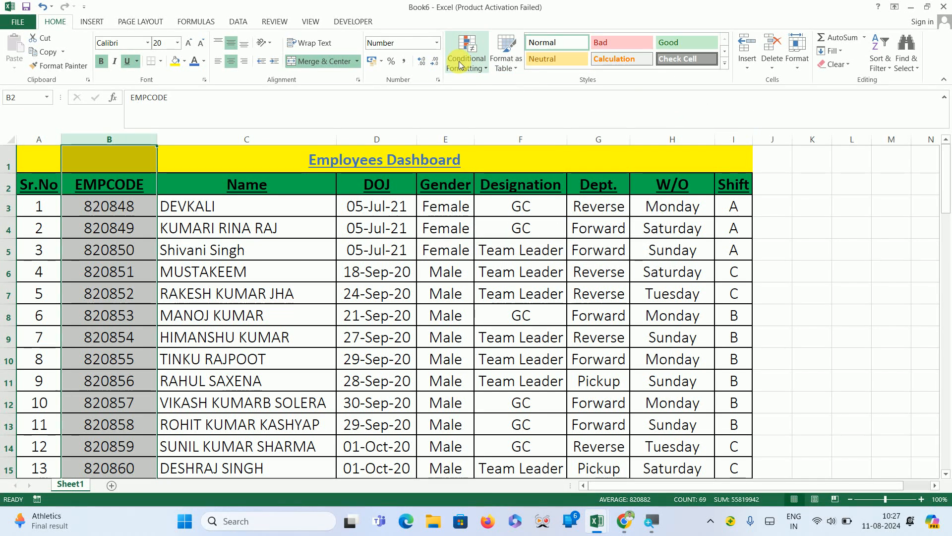
{"action": "left_click", "coordinate": [480, 69]}
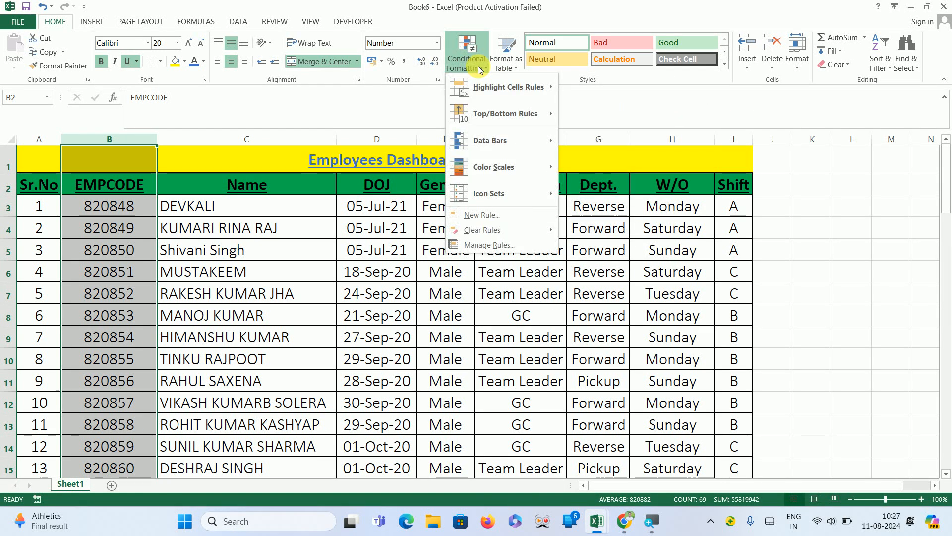
{"action": "mouse_move", "coordinate": [501, 87]}
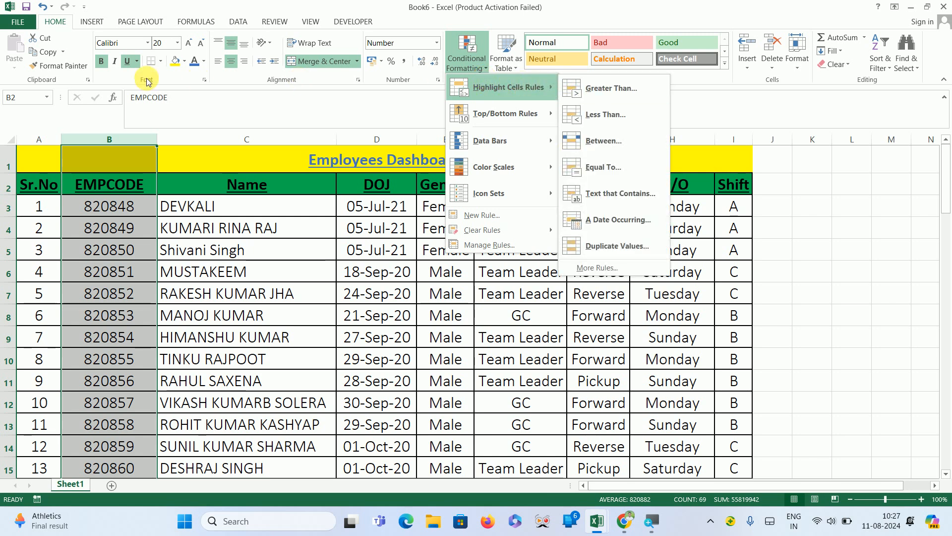
{"action": "left_click", "coordinate": [259, 123]}
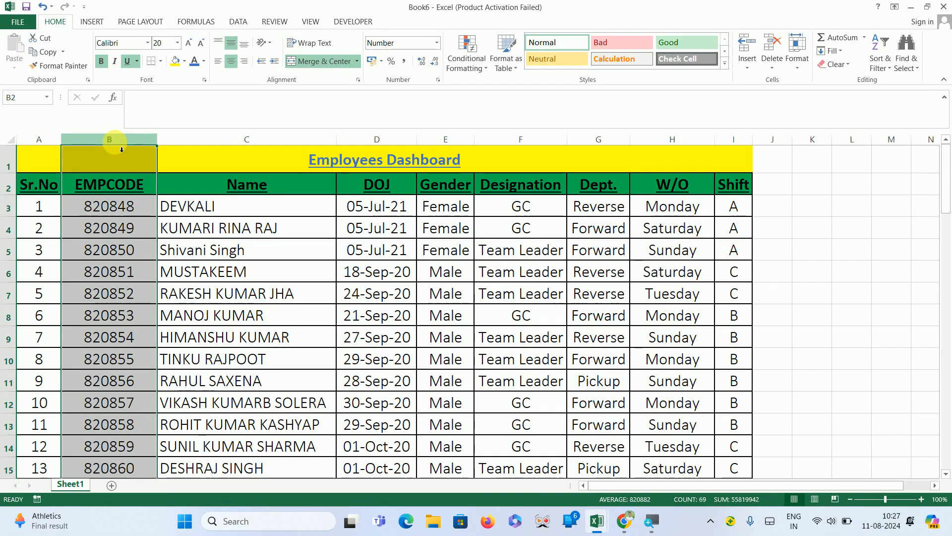
Delete column B and undo the deletion.
{"action": "left_click_drag", "start_coordinate": [119, 145], "coordinate": [115, 141]}
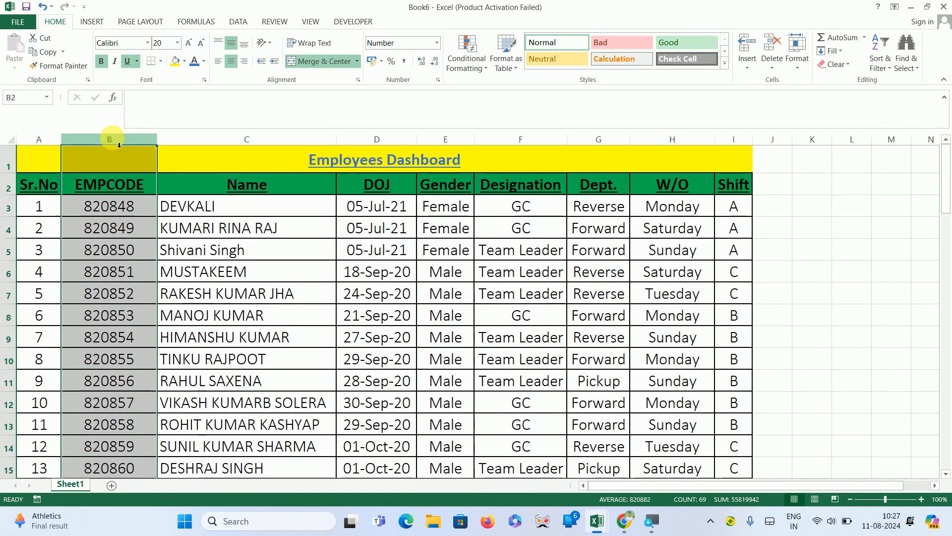
{"action": "key", "text": "ctrl+minus"}
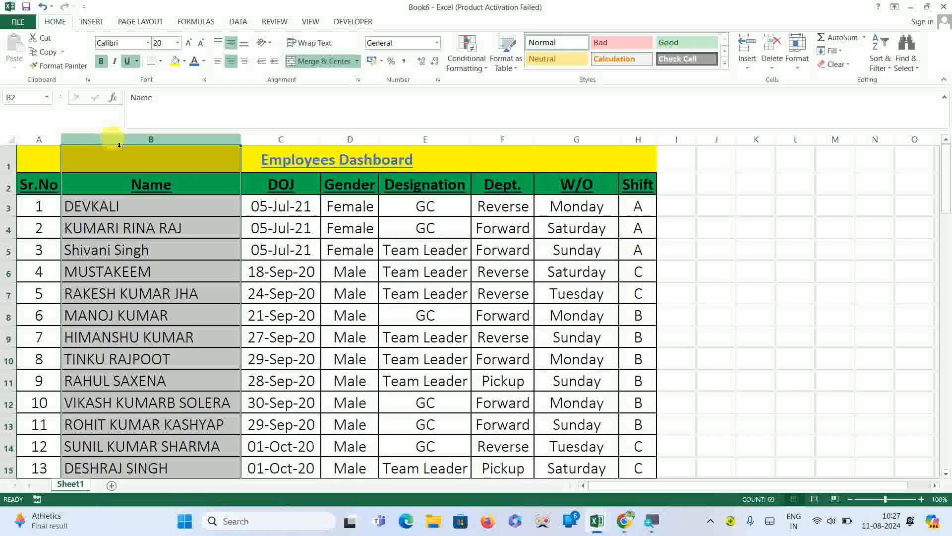
{"action": "key", "text": "ctrl+z"}
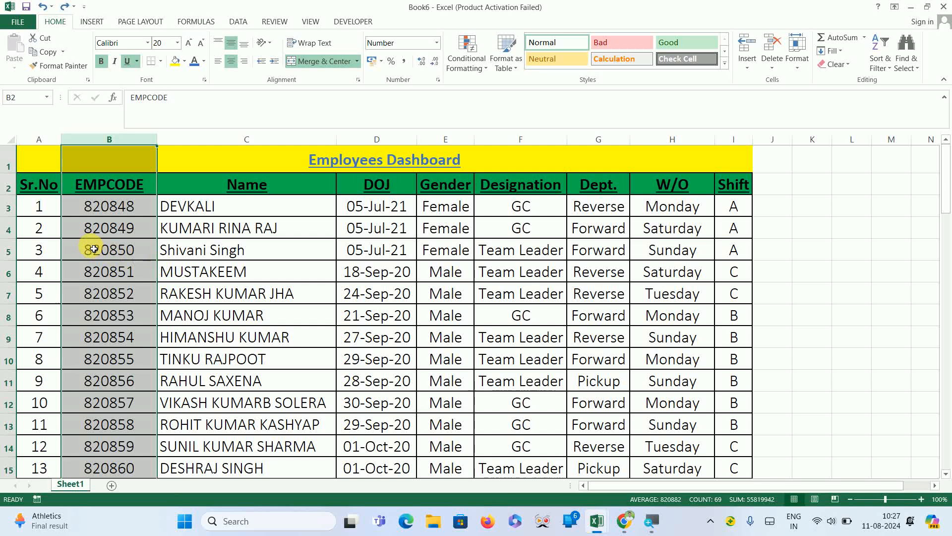
Delete rows 4 to 6 of the table as entire rows.
{"action": "left_click", "coordinate": [56, 227]}
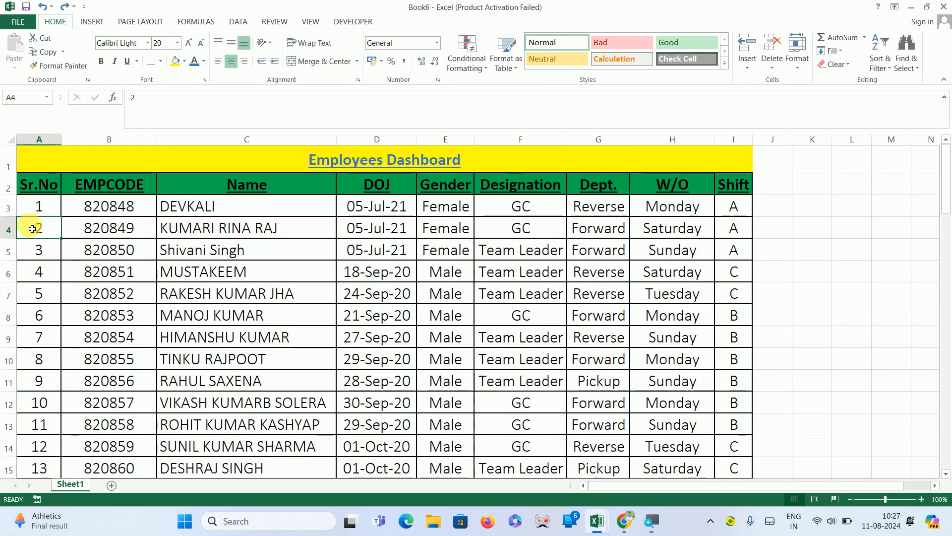
{"action": "left_click_drag", "start_coordinate": [32, 228], "coordinate": [34, 273]}
{"action": "key", "text": "ctrl+minus"}
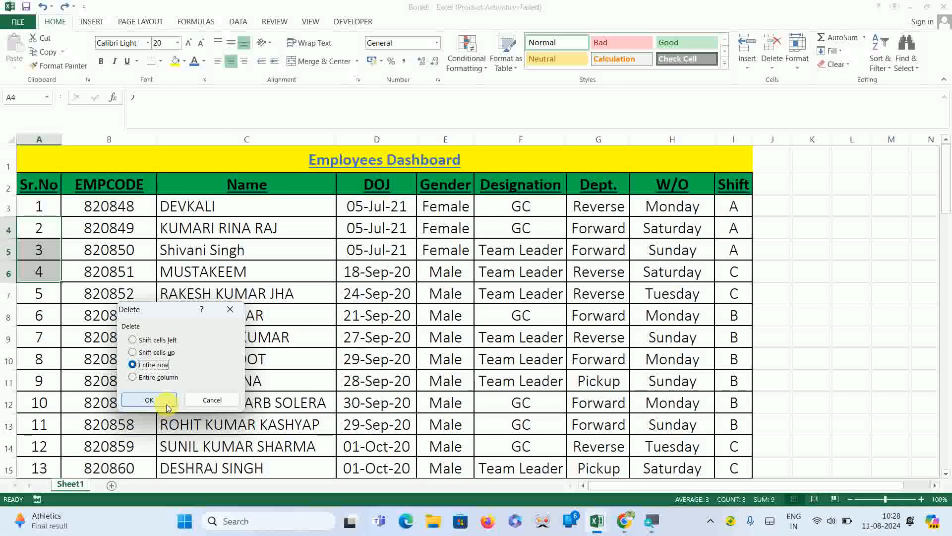
{"action": "left_click", "coordinate": [150, 399]}
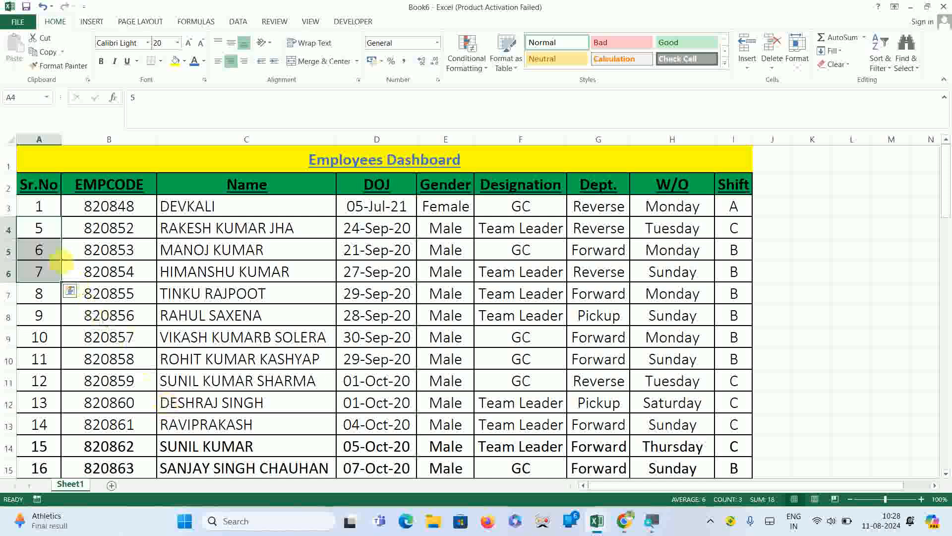
Delete rows 4 to 14, then undo both row deletions and the last decimal reduction.
{"action": "left_click_drag", "start_coordinate": [45, 233], "coordinate": [47, 443]}
{"action": "key", "text": "ctrl+minus"}
{"action": "key", "text": "Up"}
{"action": "key", "text": "Up"}
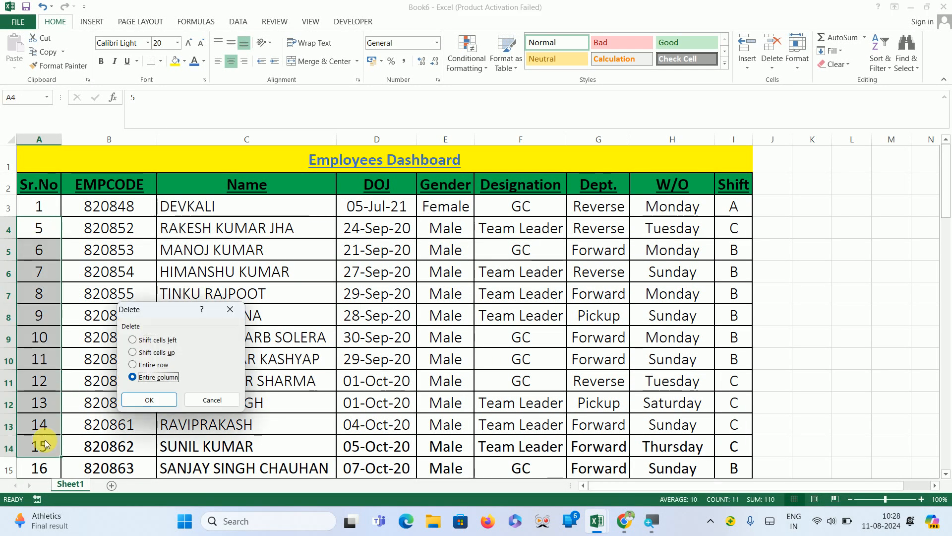
{"action": "key", "text": "Return"}
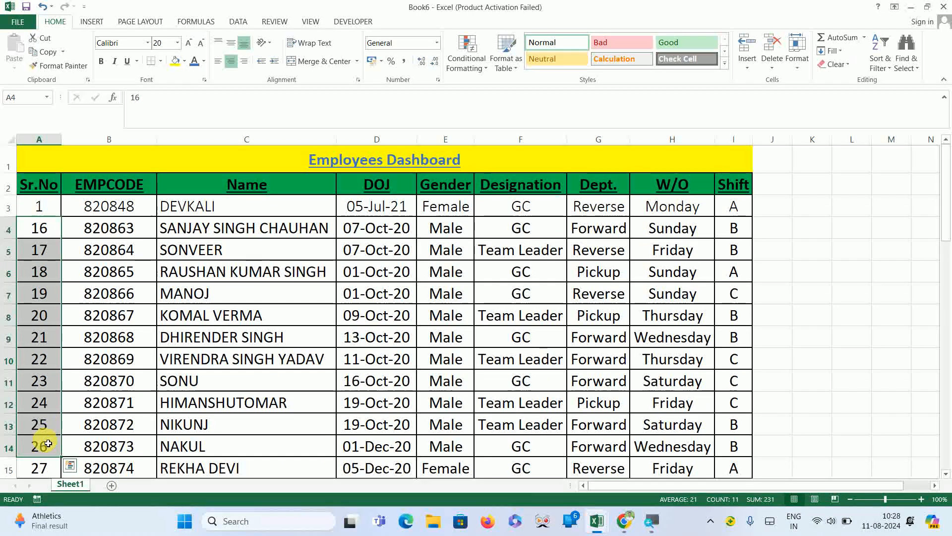
{"action": "key", "text": "ctrl+z"}
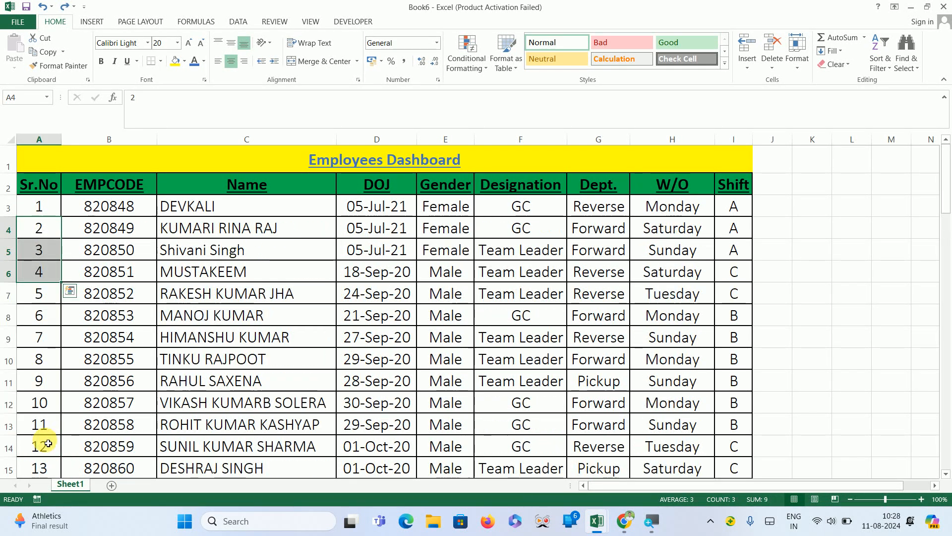
{"action": "key", "text": "ctrl+z"}
Highlight Shift values I3 to I70 containing A with a red fill using a Text That Contains conditional format.
{"action": "key", "text": "Right"}
{"action": "key", "text": "Right"}
{"action": "key", "text": "Right"}
{"action": "key", "text": "Right"}
{"action": "key", "text": "Right"}
{"action": "key", "text": "Right"}
{"action": "key", "text": "Right"}
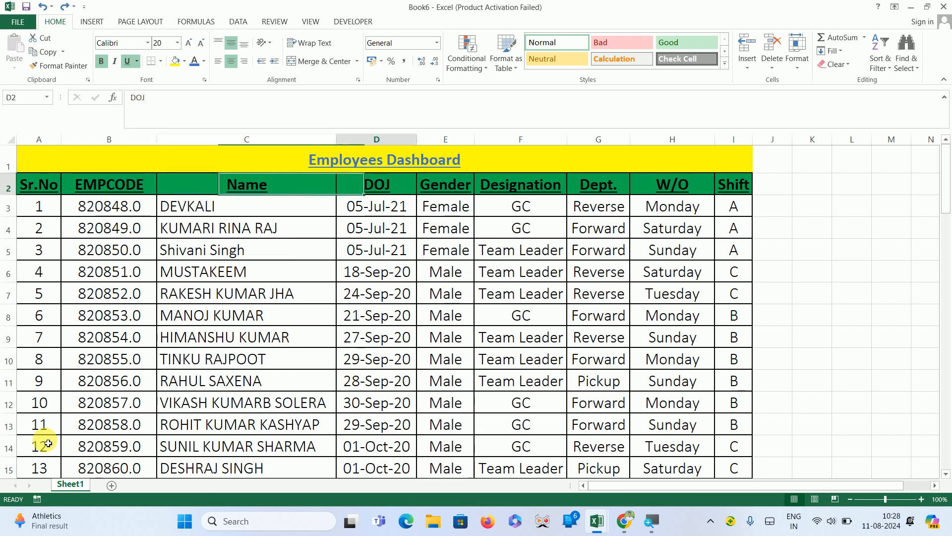
{"action": "key", "text": "Right"}
{"action": "key", "text": "Left"}
{"action": "key", "text": "Left"}
{"action": "key", "text": "Right"}
{"action": "key", "text": "shift+Up"}
{"action": "key", "text": "Down"}
{"action": "key", "text": "Up"}
{"action": "key", "text": "Down"}
{"action": "key", "text": "Down"}
{"action": "key", "text": "Down"}
{"action": "key", "text": "Up"}
{"action": "key", "text": "Up"}
{"action": "key", "text": "Up"}
{"action": "key", "text": "Up"}
{"action": "key", "text": "Up"}
{"action": "key", "text": "Down"}
{"action": "key", "text": "Down"}
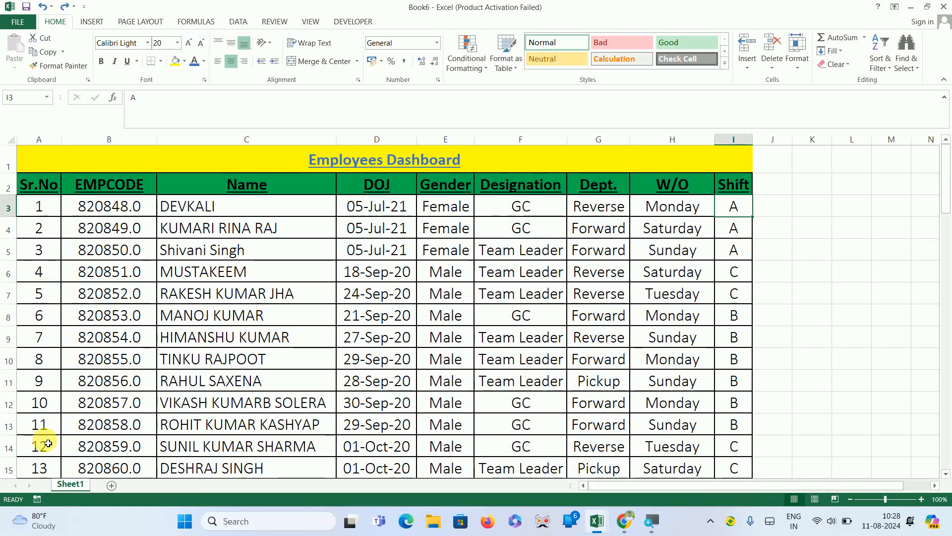
{"action": "key", "text": "ctrl+shift+Down"}
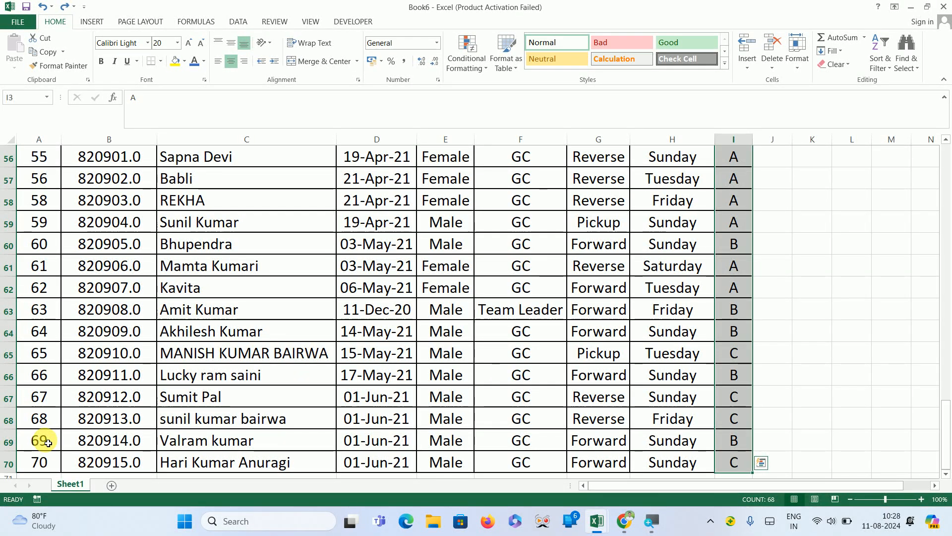
{"action": "left_click", "coordinate": [479, 63]}
{"action": "mouse_move", "coordinate": [511, 86]}
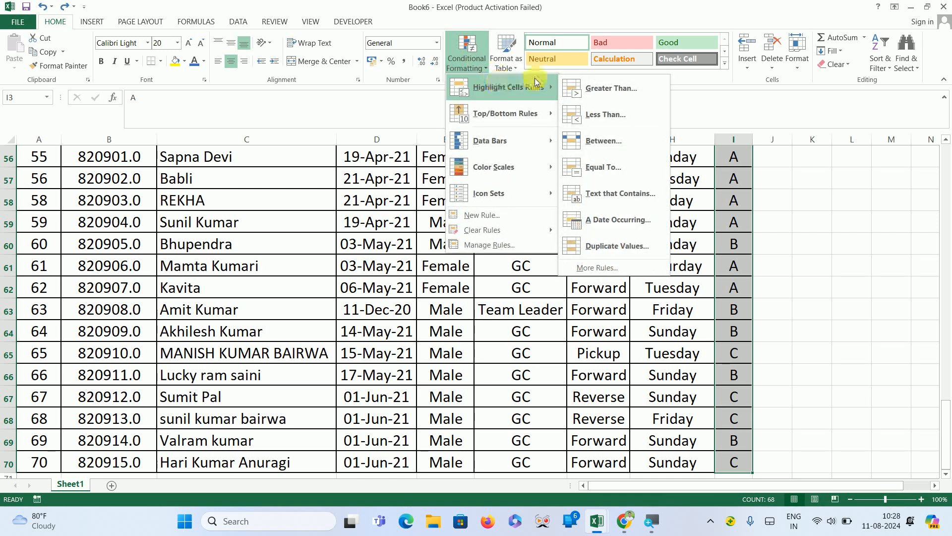
{"action": "left_click", "coordinate": [626, 198]}
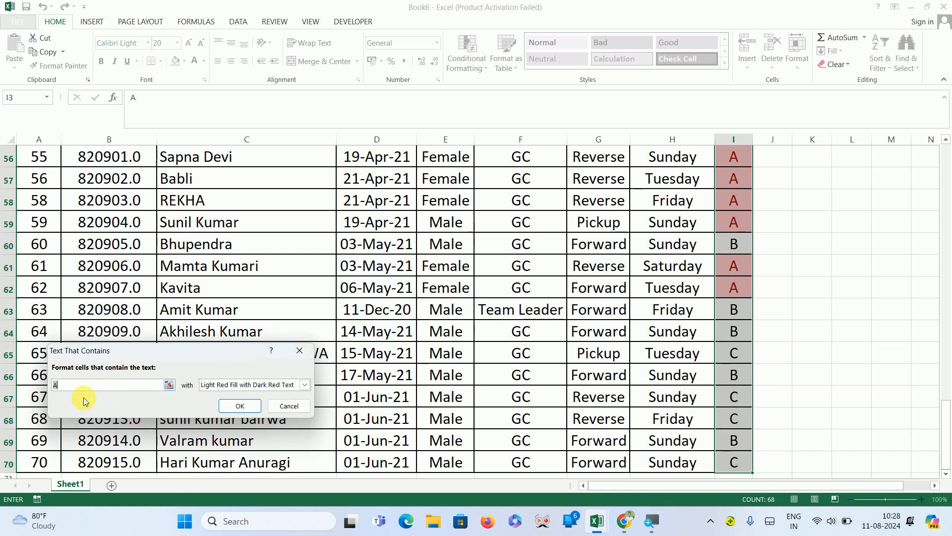
{"action": "left_click", "coordinate": [304, 385]}
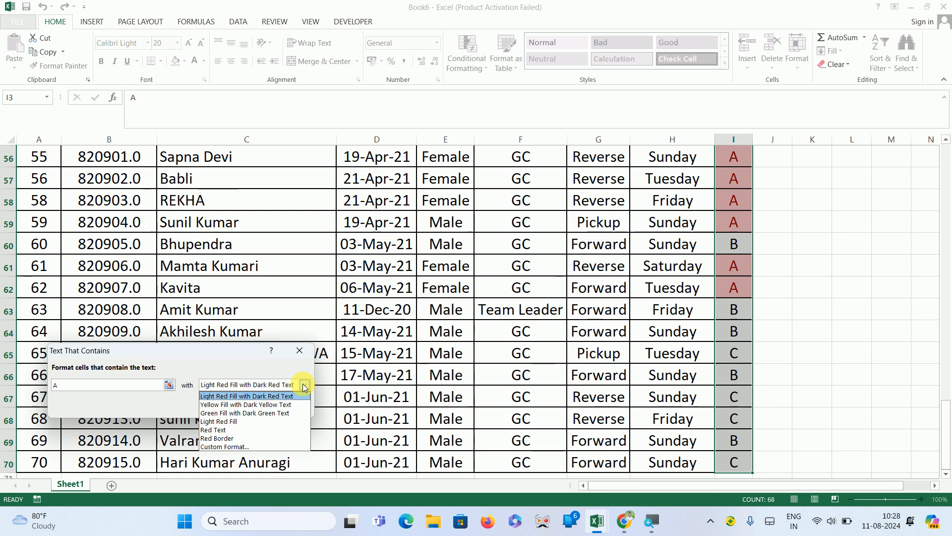
{"action": "left_click", "coordinate": [236, 448]}
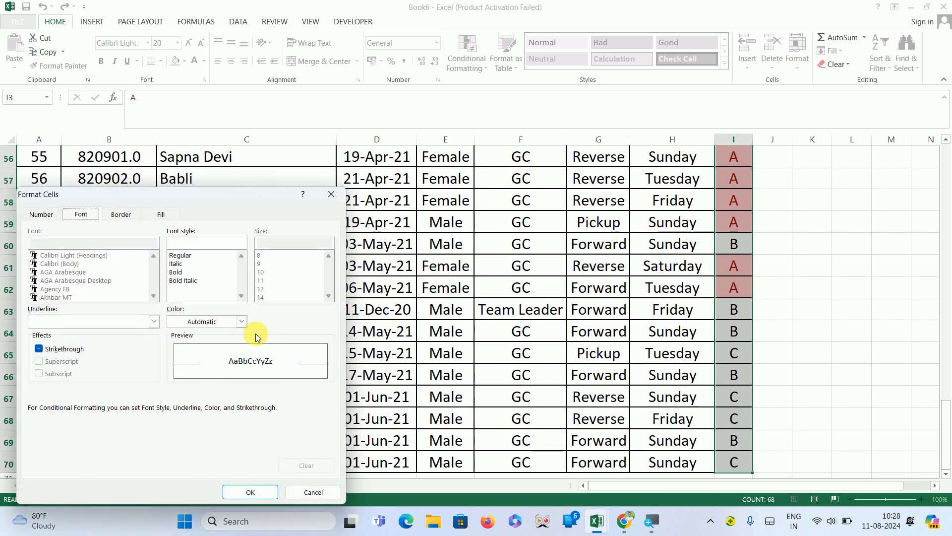
{"action": "left_click", "coordinate": [157, 216]}
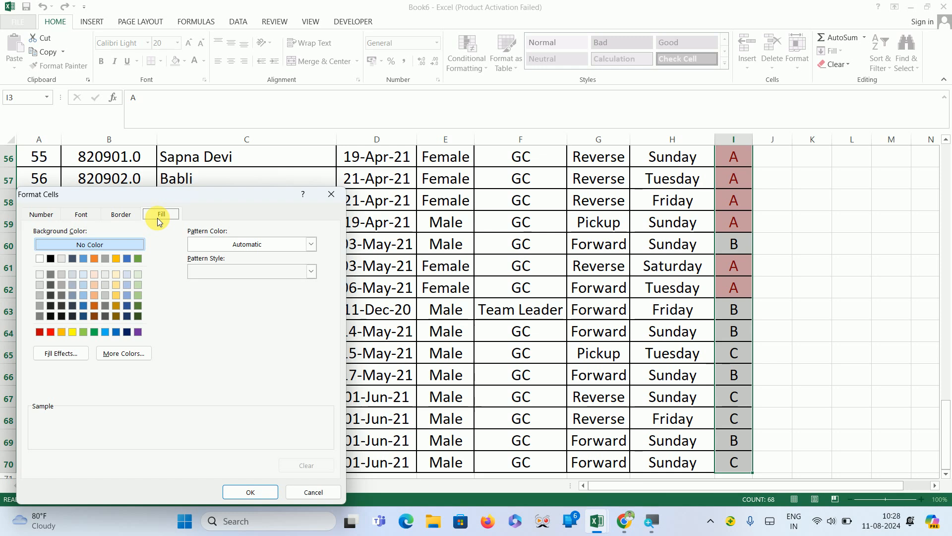
{"action": "left_click", "coordinate": [50, 331]}
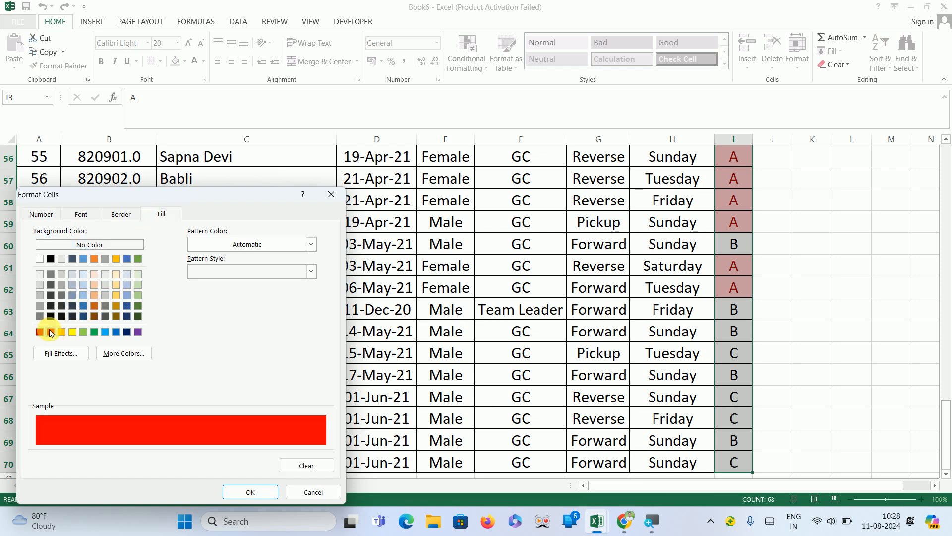
{"action": "left_click", "coordinate": [248, 491]}
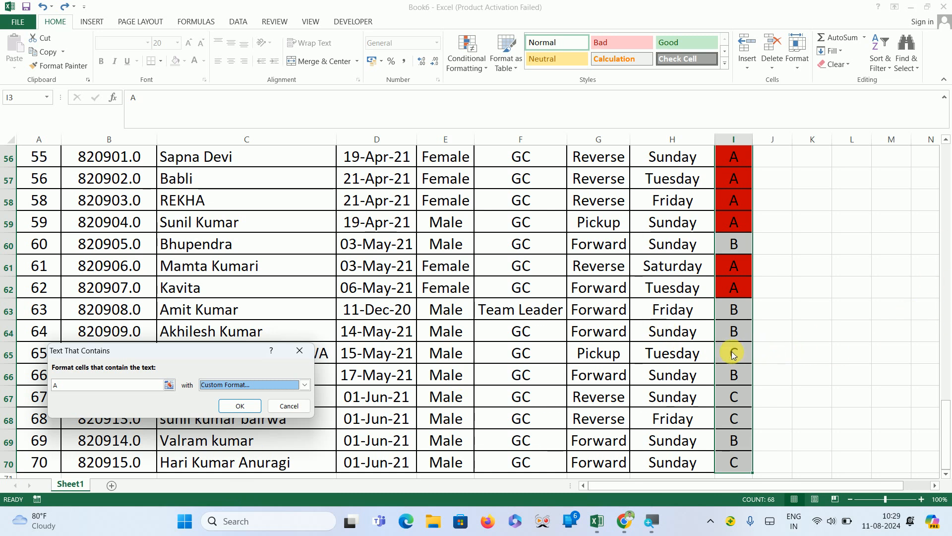
{"action": "left_click", "coordinate": [247, 408]}
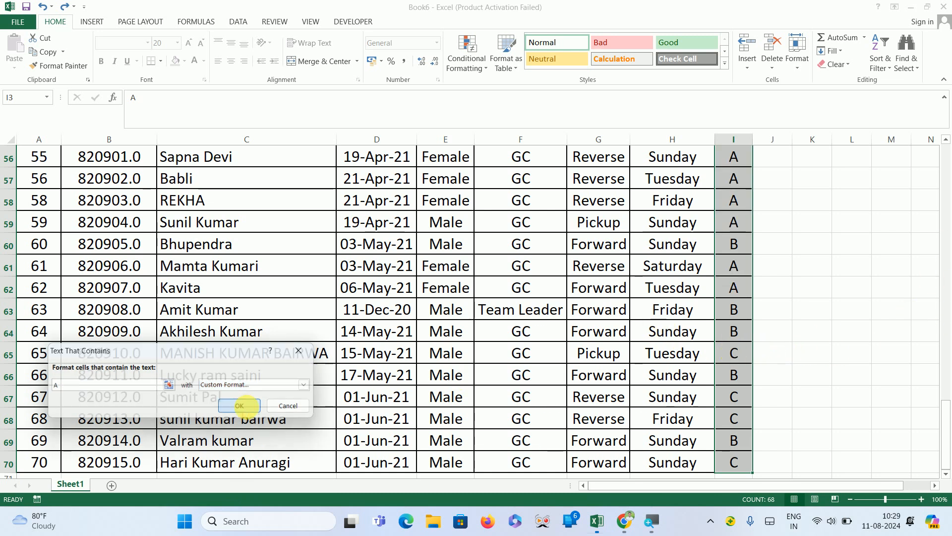
Enter A in cell I67 and return to cell A1.
{"action": "left_click", "coordinate": [741, 404]}
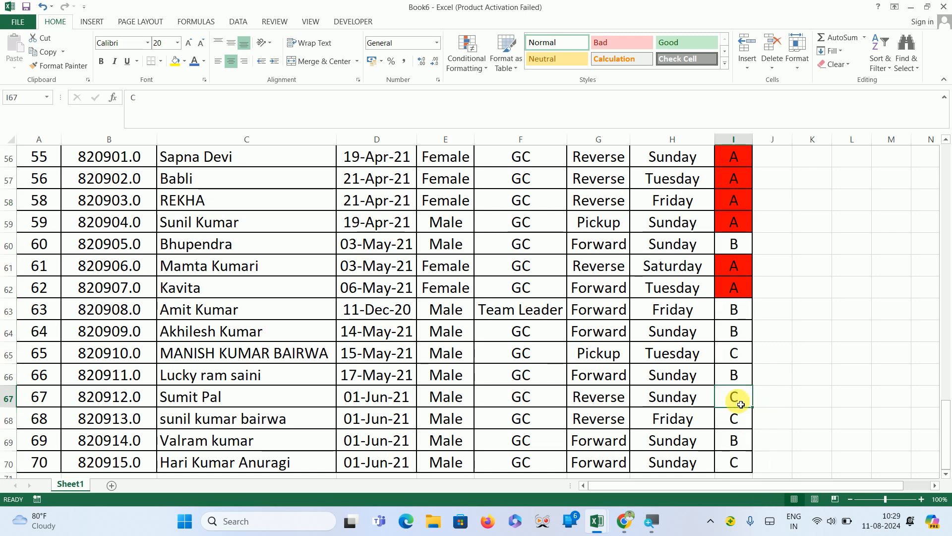
{"action": "type", "text": "a"}
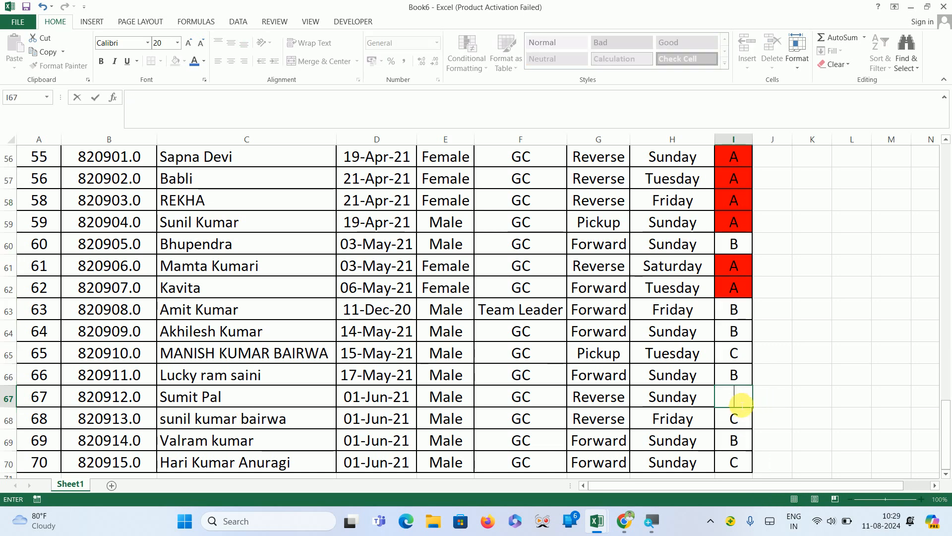
{"action": "key", "text": "BackSpace"}
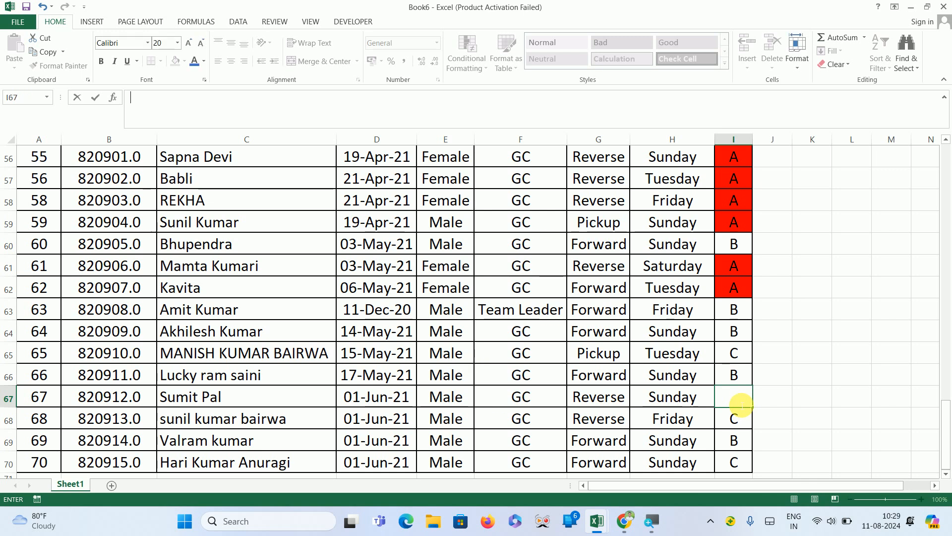
{"action": "key", "text": "Return"}
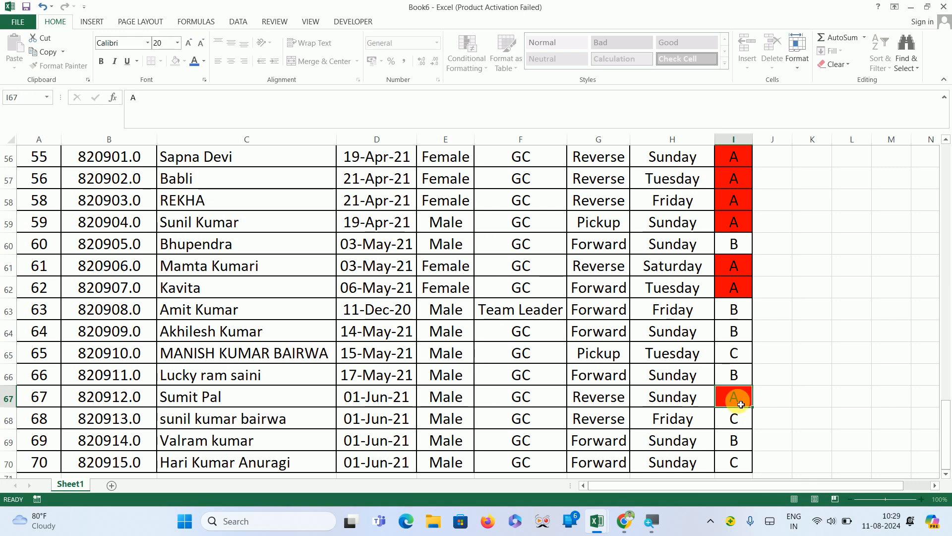
{"action": "key", "text": "ctrl+Home"}
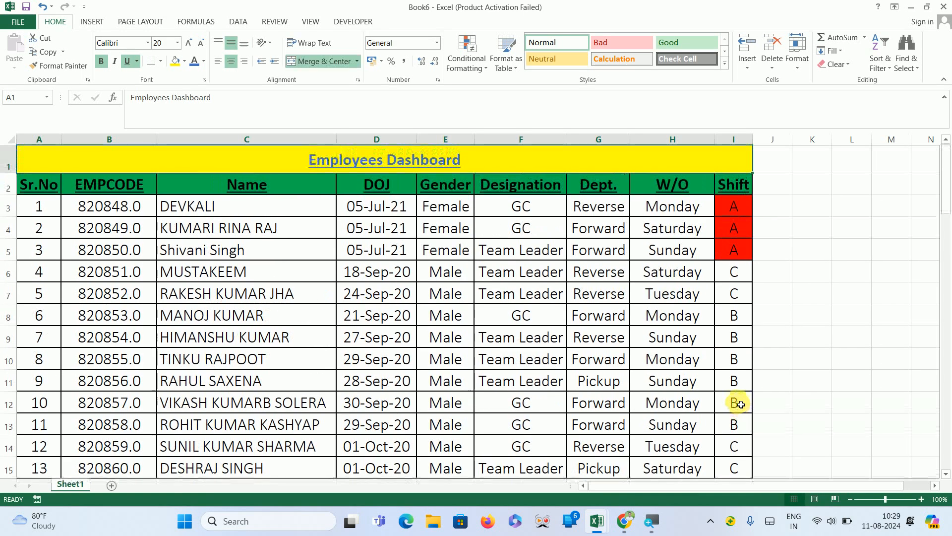
Select Shift cells I2 to I70 and start a Text That Contains highlight rule for B with a custom format.
{"action": "key", "text": "Down"}
{"action": "key", "text": "Down"}
{"action": "key", "text": "Right"}
{"action": "key", "text": "Right"}
{"action": "key", "text": "Right"}
{"action": "key", "text": "Right"}
{"action": "key", "text": "Right"}
{"action": "key", "text": "Right"}
{"action": "key", "text": "Right"}
{"action": "key", "text": "Right"}
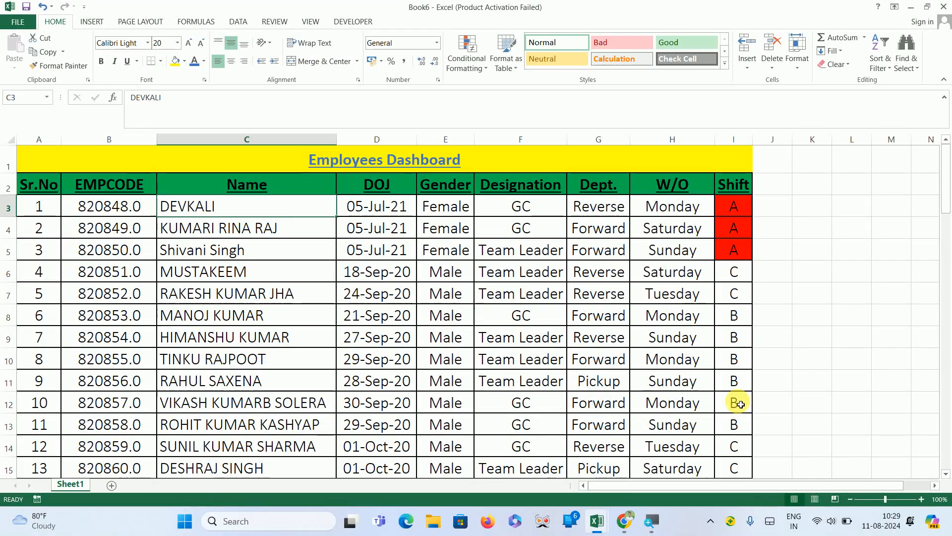
{"action": "key", "text": "Up"}
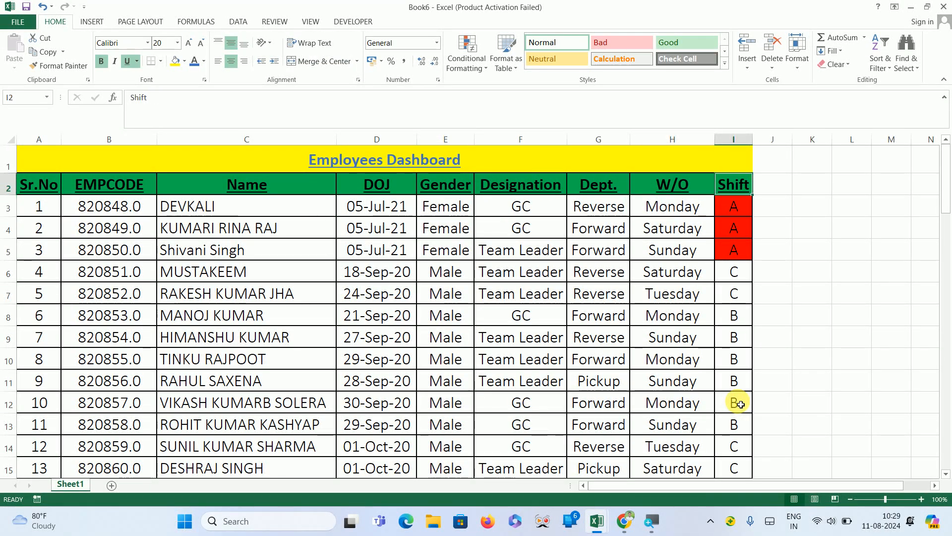
{"action": "key", "text": "ctrl+shift+Down"}
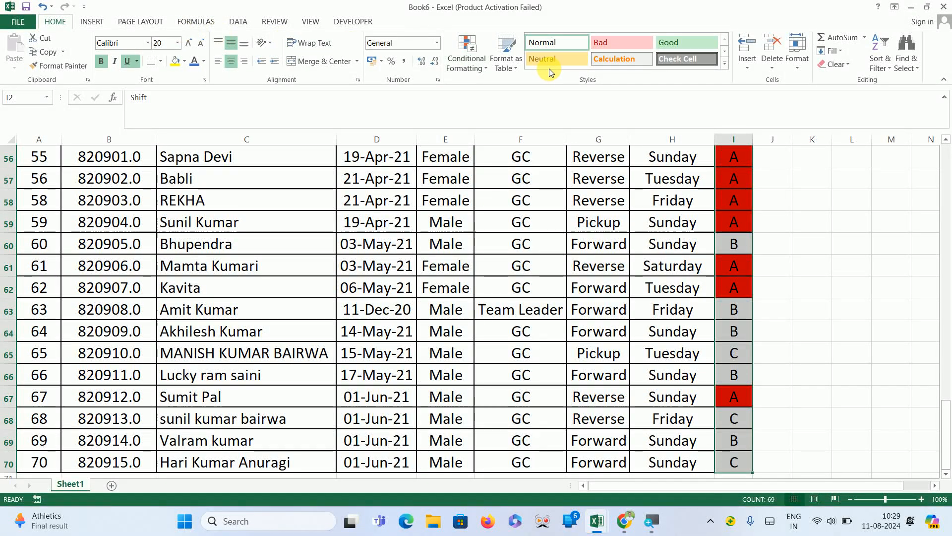
{"action": "left_click", "coordinate": [469, 64]}
{"action": "mouse_move", "coordinate": [485, 82]}
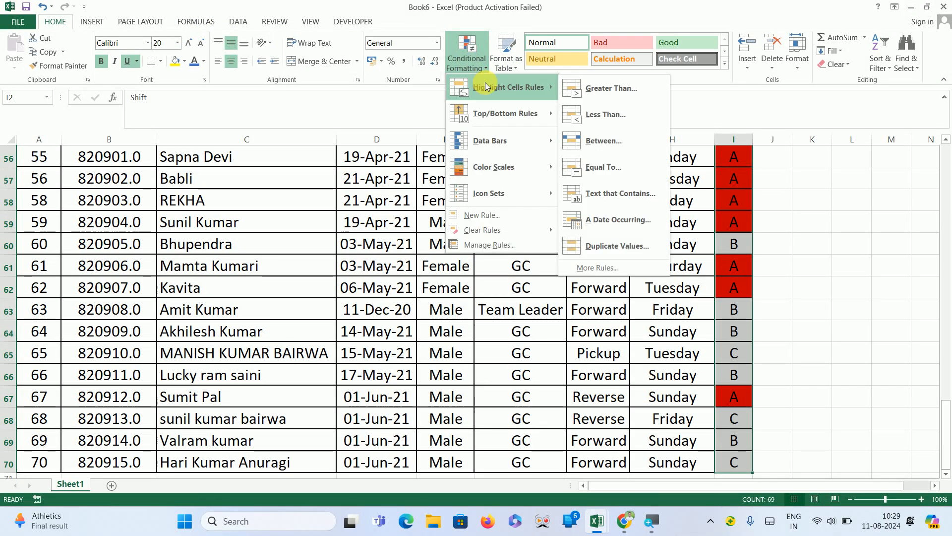
{"action": "left_click", "coordinate": [622, 197]}
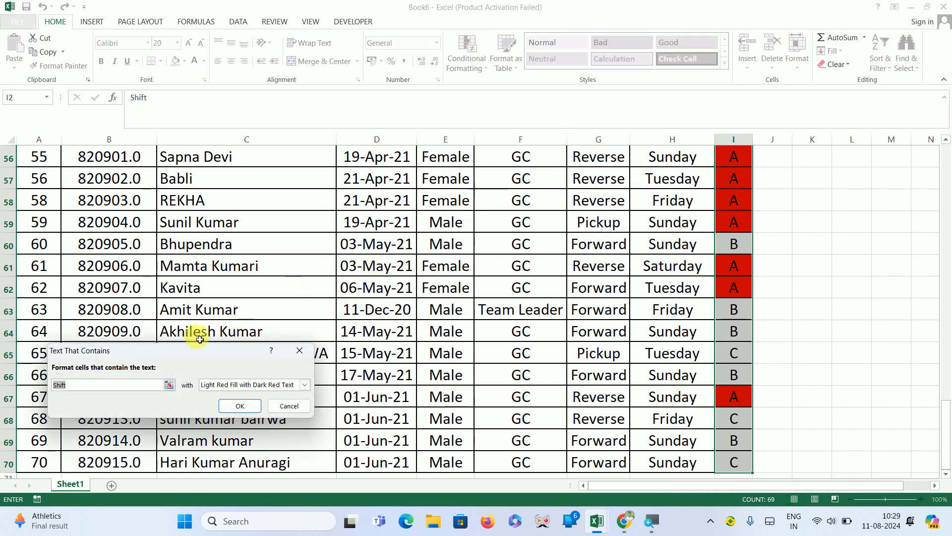
{"action": "type", "text": "B"}
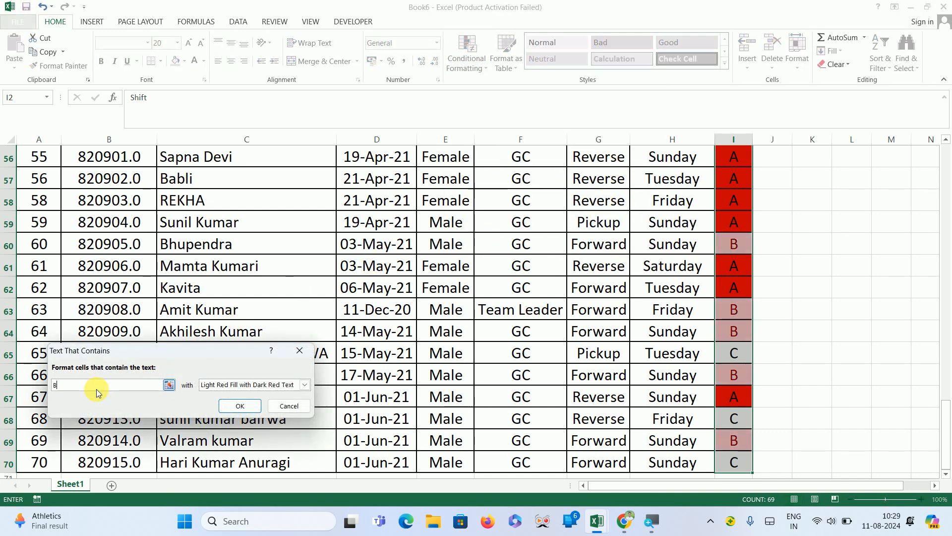
{"action": "left_click", "coordinate": [305, 385]}
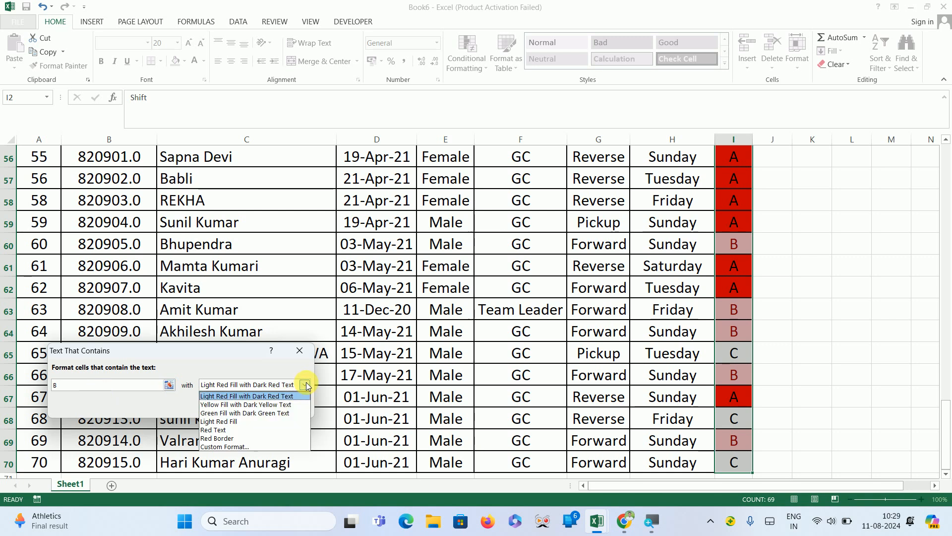
{"action": "left_click", "coordinate": [225, 448]}
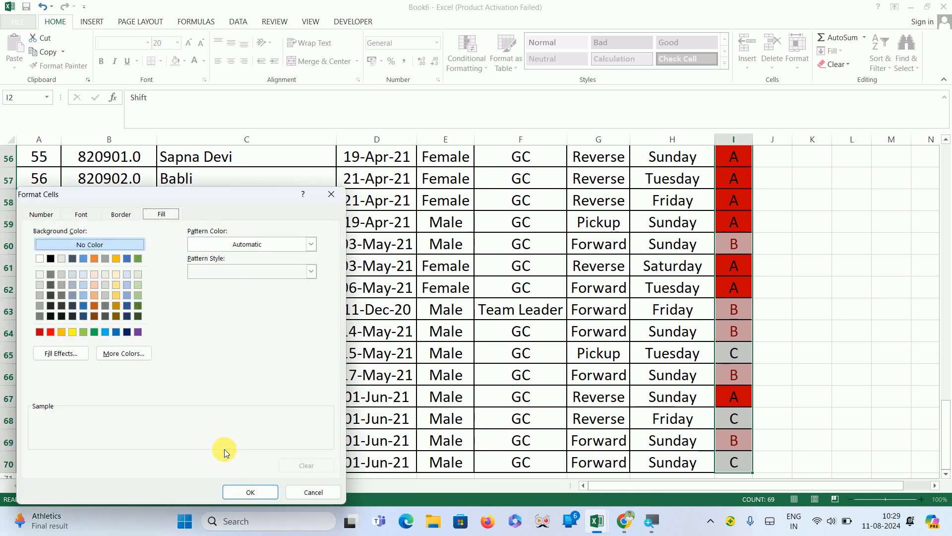
Give the B rule a two-colour gradient fill with green as Color 2 and From center shading.
{"action": "left_click", "coordinate": [61, 353]}
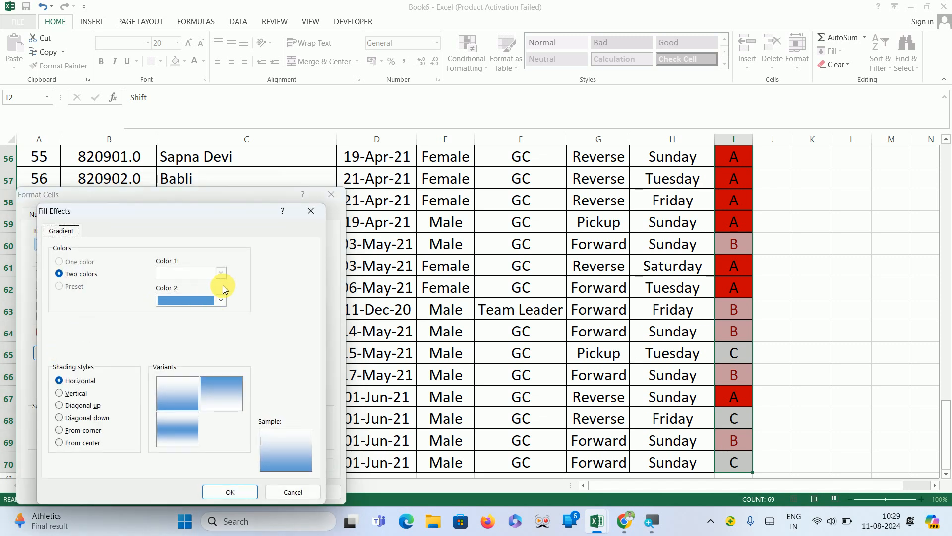
{"action": "left_click", "coordinate": [219, 302]}
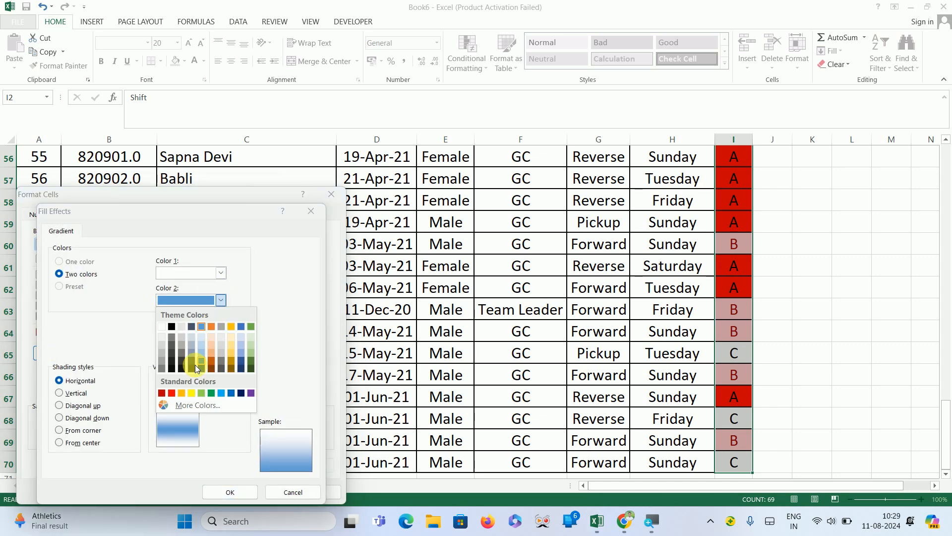
{"action": "left_click", "coordinate": [210, 392]}
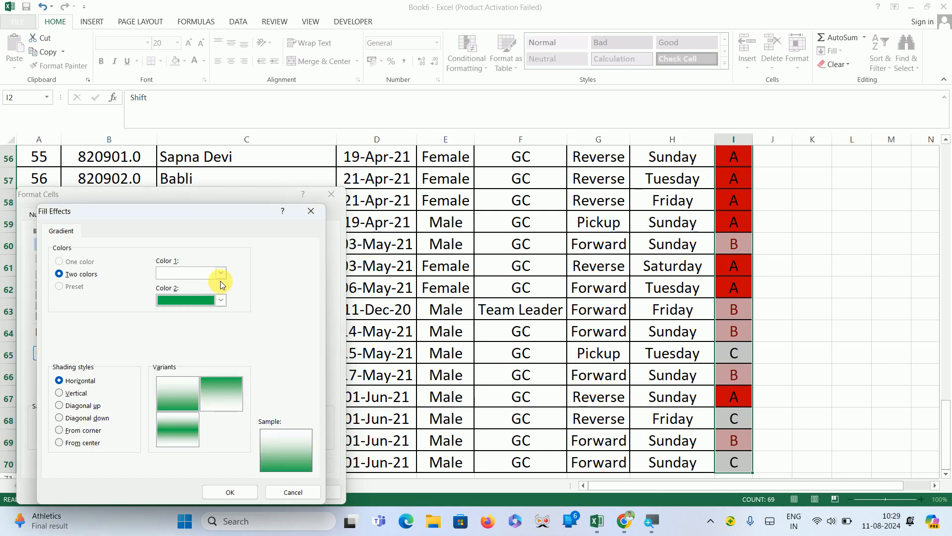
{"action": "left_click", "coordinate": [57, 394]}
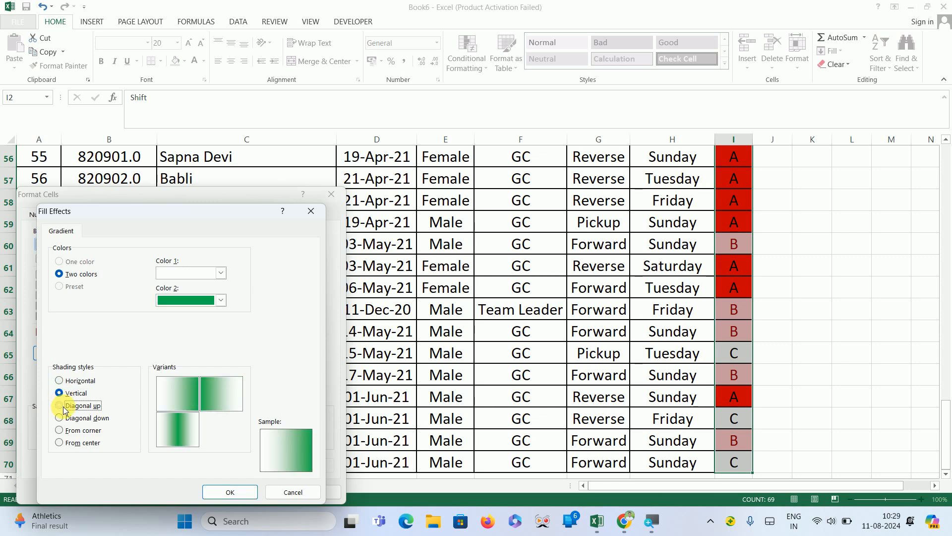
{"action": "left_click", "coordinate": [61, 406]}
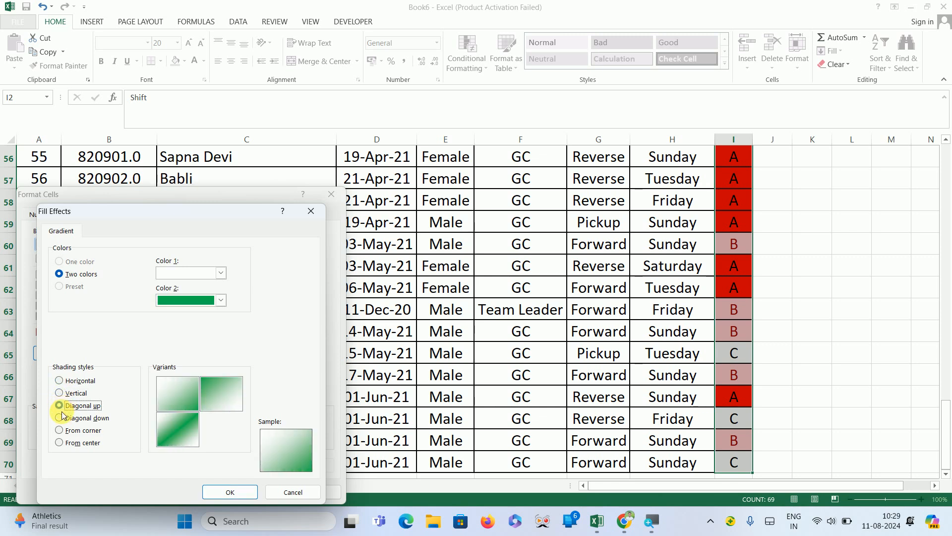
{"action": "left_click", "coordinate": [59, 443]}
{"action": "left_click", "coordinate": [232, 493]}
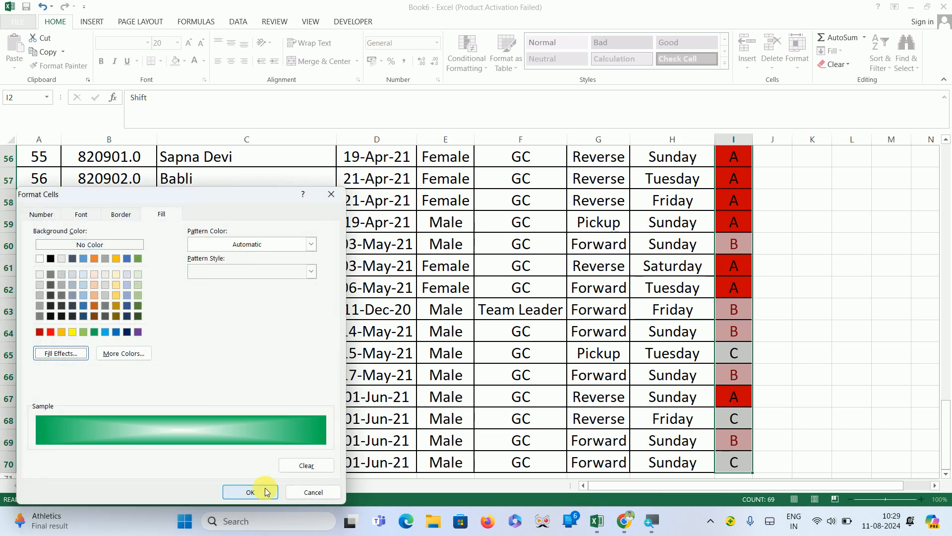
{"action": "left_click", "coordinate": [265, 491]}
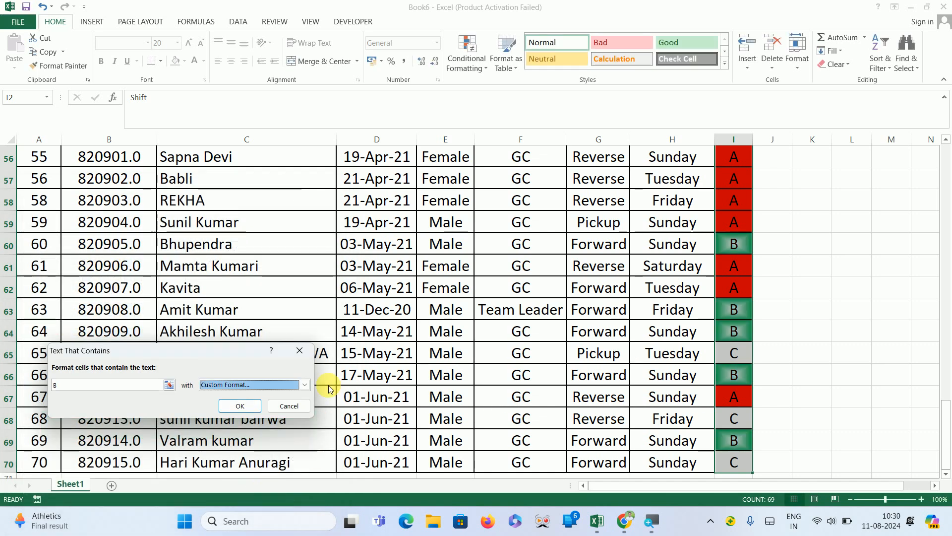
{"action": "left_click", "coordinate": [240, 406]}
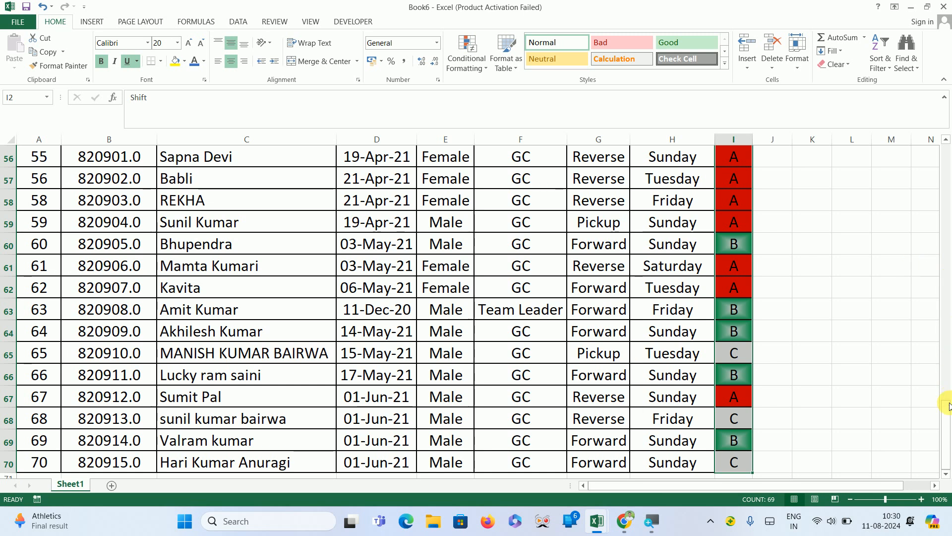
Enter B in cell I3 and return to cell A1.
{"action": "left_click_drag", "start_coordinate": [949, 396], "coordinate": [946, 109]}
{"action": "left_click", "coordinate": [741, 206]}
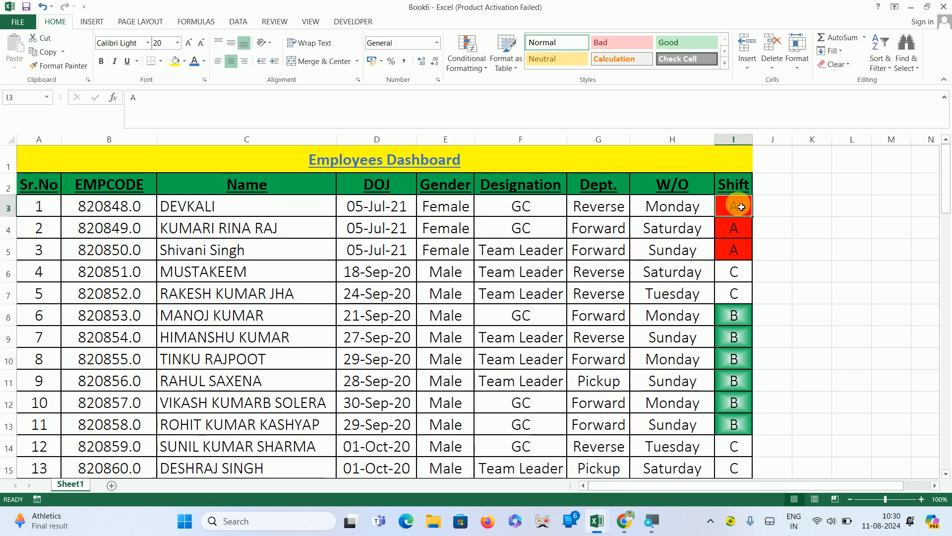
{"action": "type", "text": "B"}
{"action": "key", "text": "ctrl+Return"}
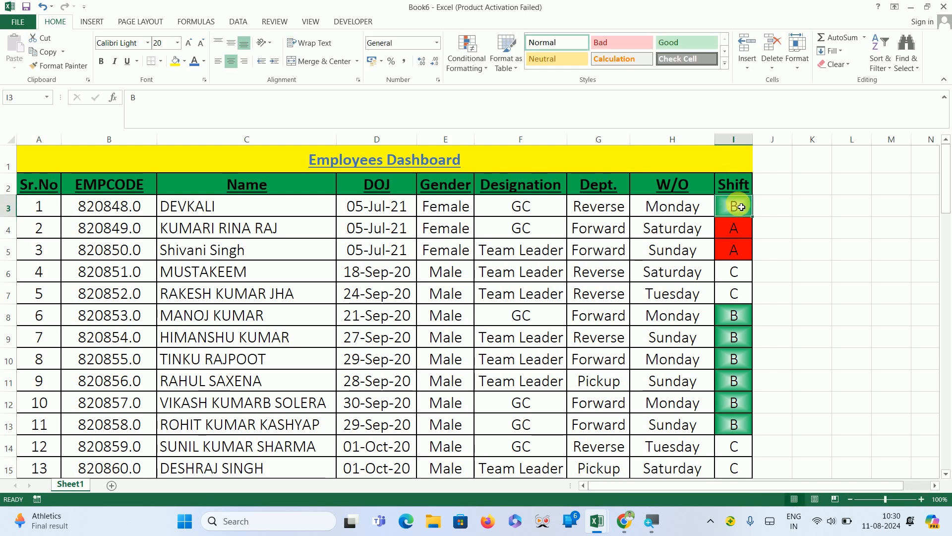
{"action": "key", "text": "Down"}
{"action": "key", "text": "Down"}
{"action": "key", "text": "Up"}
{"action": "key", "text": "Up"}
{"action": "key", "text": "Up"}
{"action": "key", "text": "Up"}
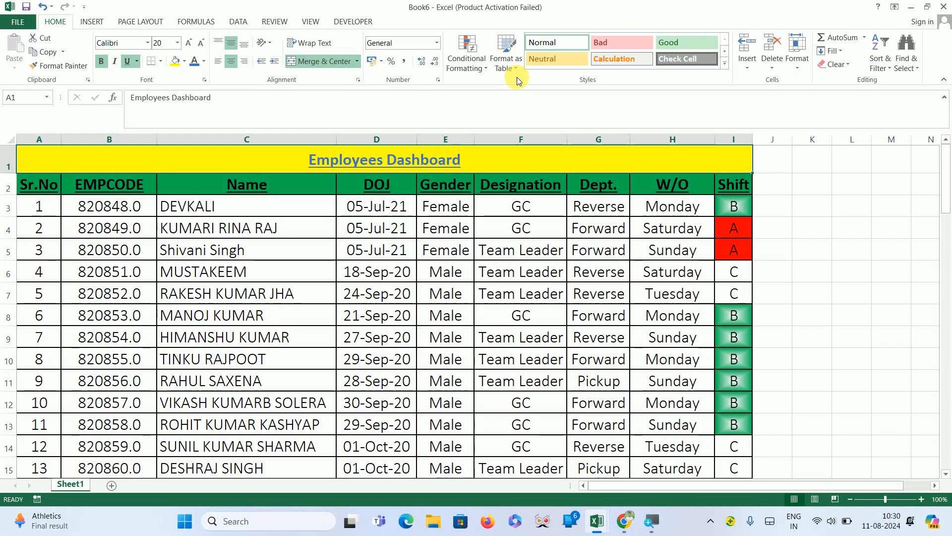
Insert two blank sheet columns at column D, before the DOJ column.
{"action": "left_click", "coordinate": [747, 69]}
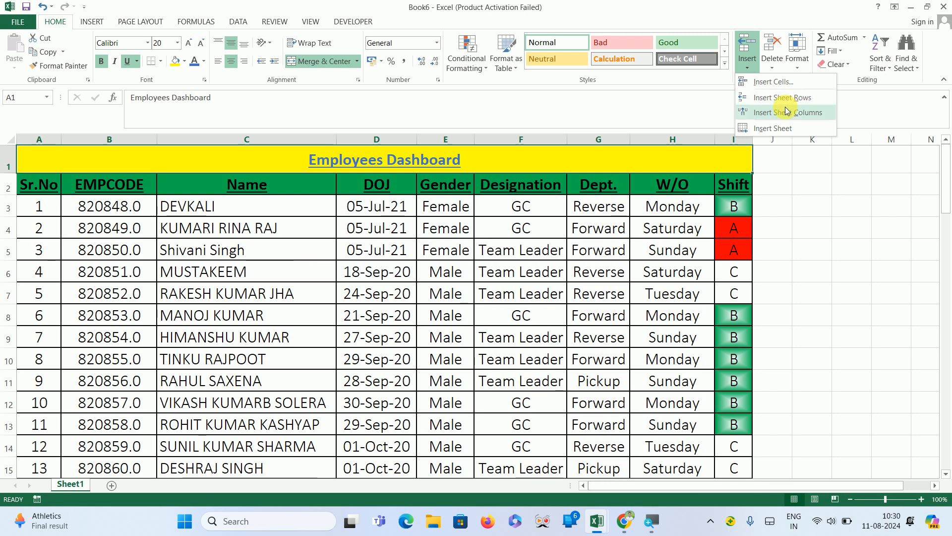
{"action": "key", "text": "Escape"}
{"action": "left_click", "coordinate": [388, 207]}
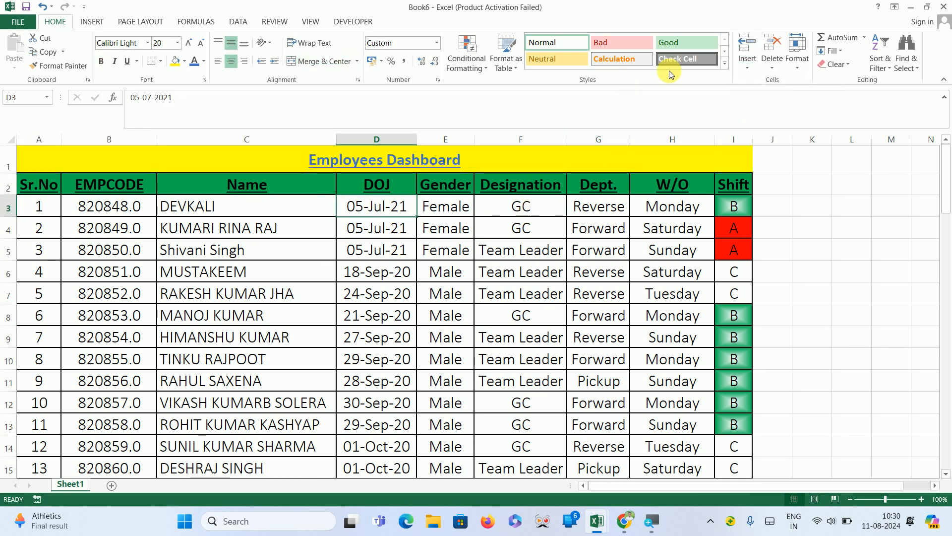
{"action": "left_click", "coordinate": [747, 62]}
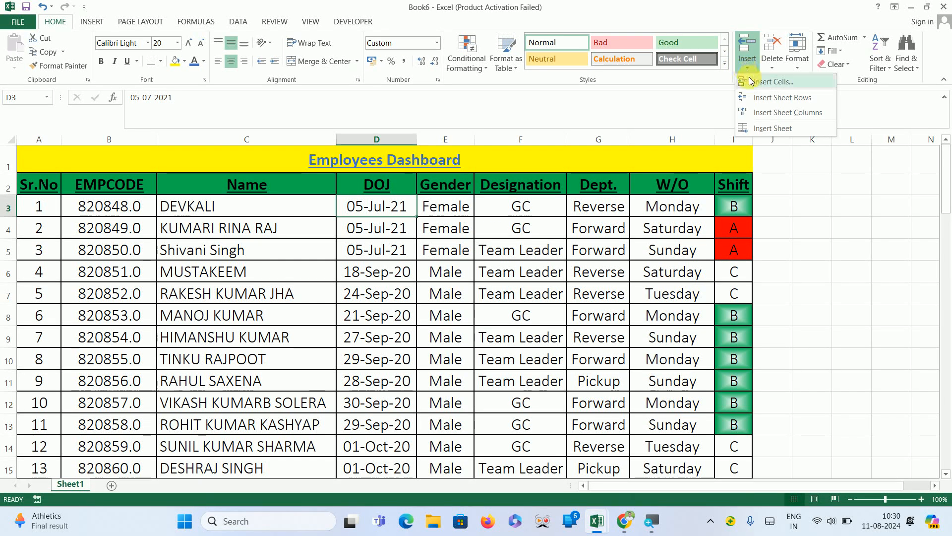
{"action": "left_click", "coordinate": [767, 118]}
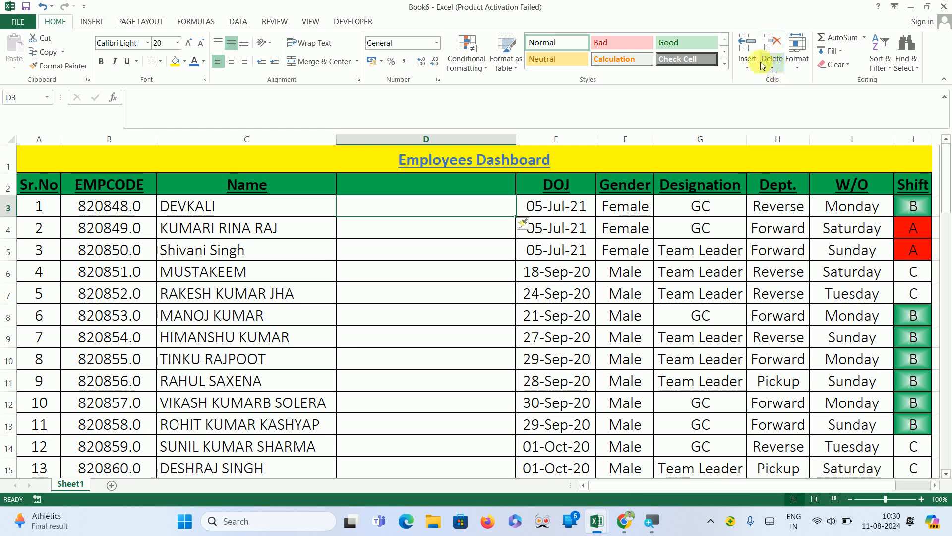
{"action": "left_click", "coordinate": [744, 63]}
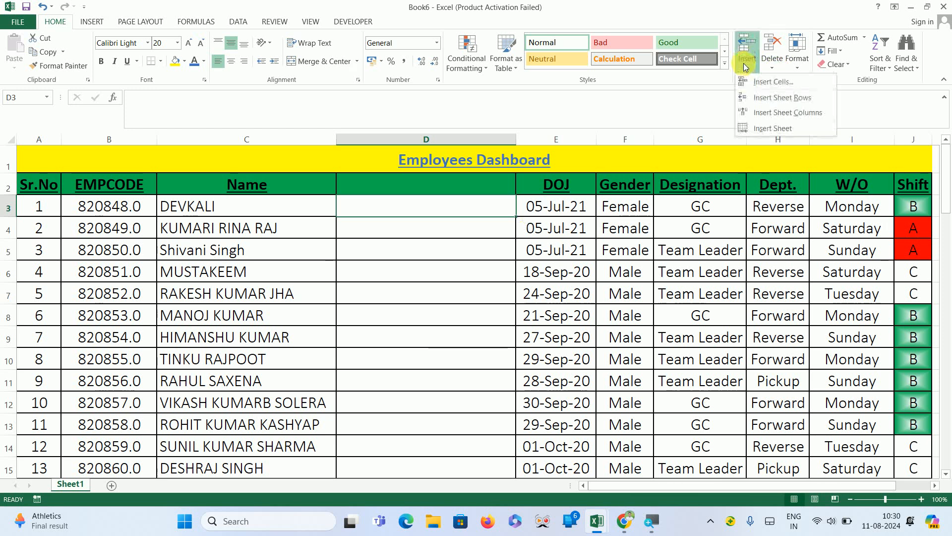
{"action": "left_click", "coordinate": [762, 112]}
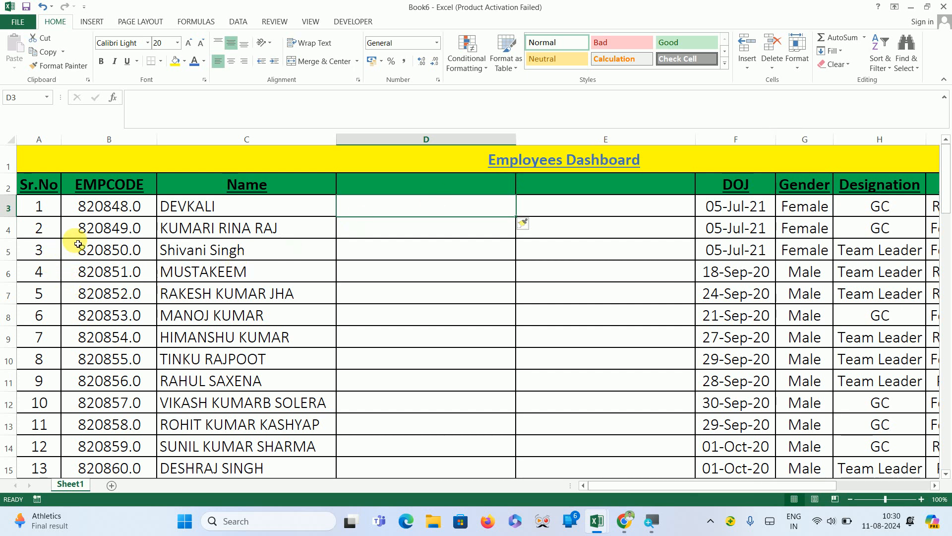
Insert two blank sheet rows at row 4, below the first employee.
{"action": "left_click", "coordinate": [41, 238]}
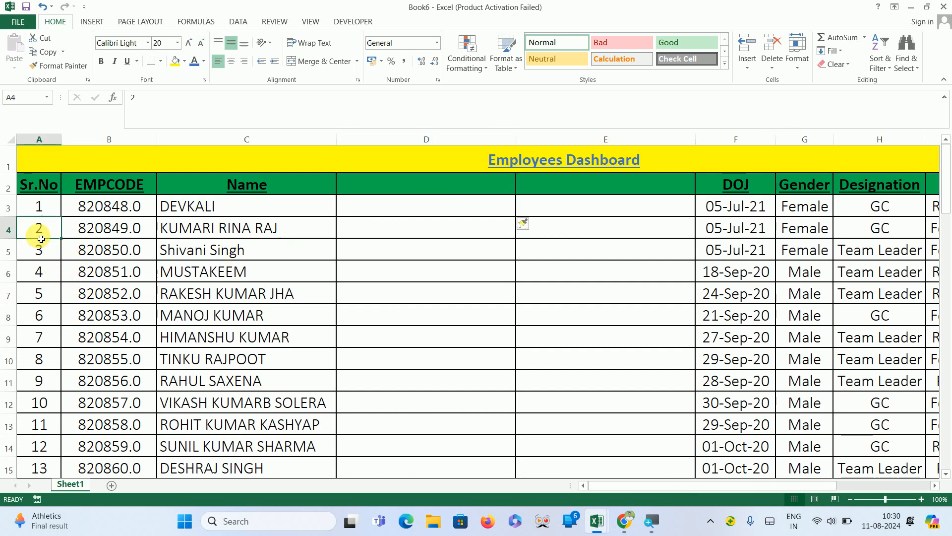
{"action": "left_click", "coordinate": [747, 67]}
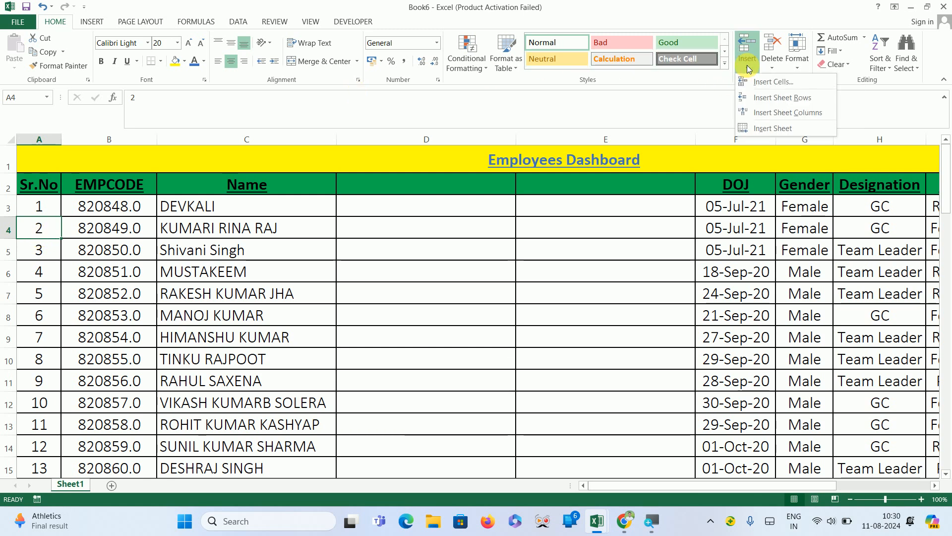
{"action": "left_click", "coordinate": [770, 97]}
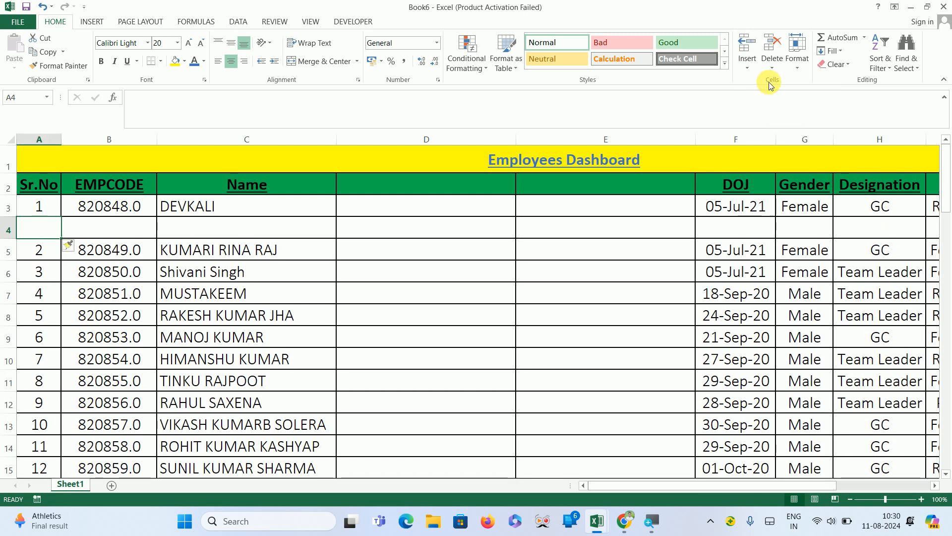
{"action": "left_click", "coordinate": [749, 68]}
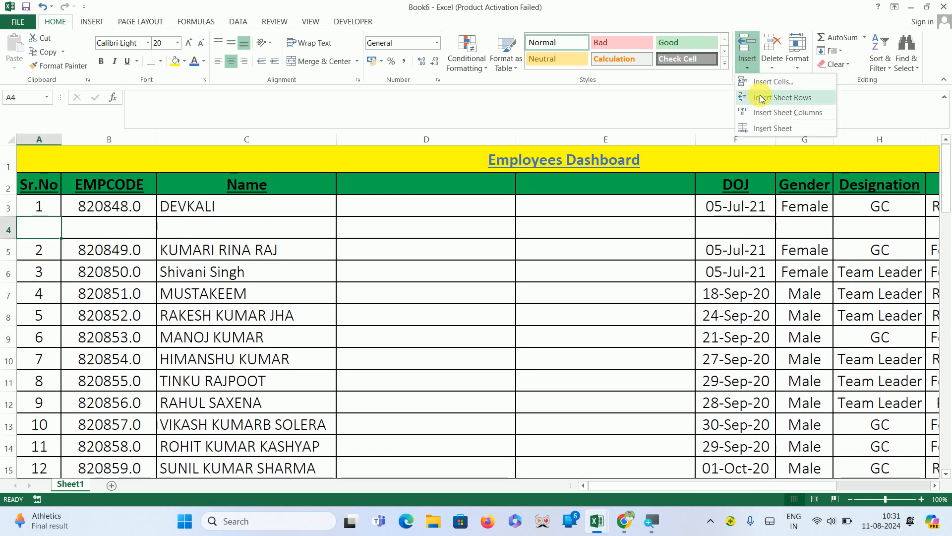
{"action": "left_click", "coordinate": [762, 98]}
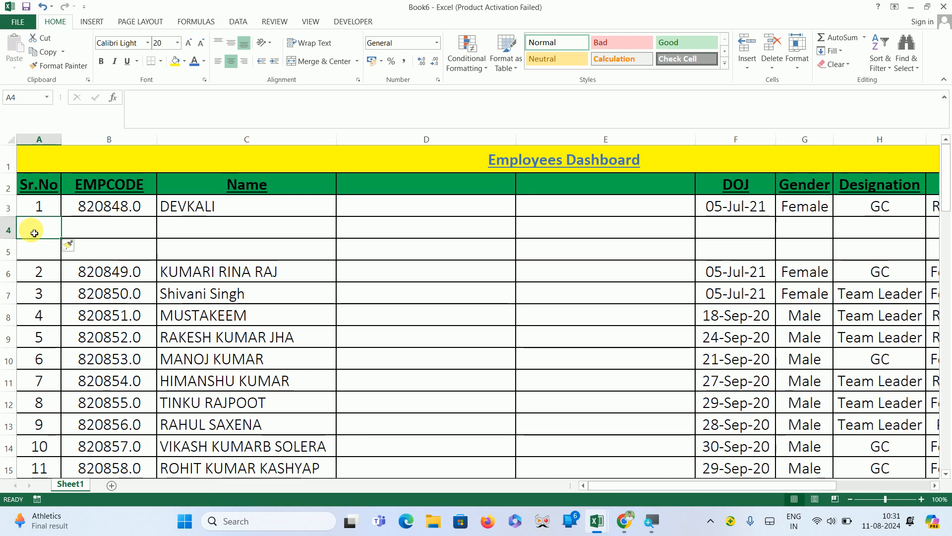
Insert three more entire rows at row 4.
{"action": "key", "text": "ctrl+shift+plus"}
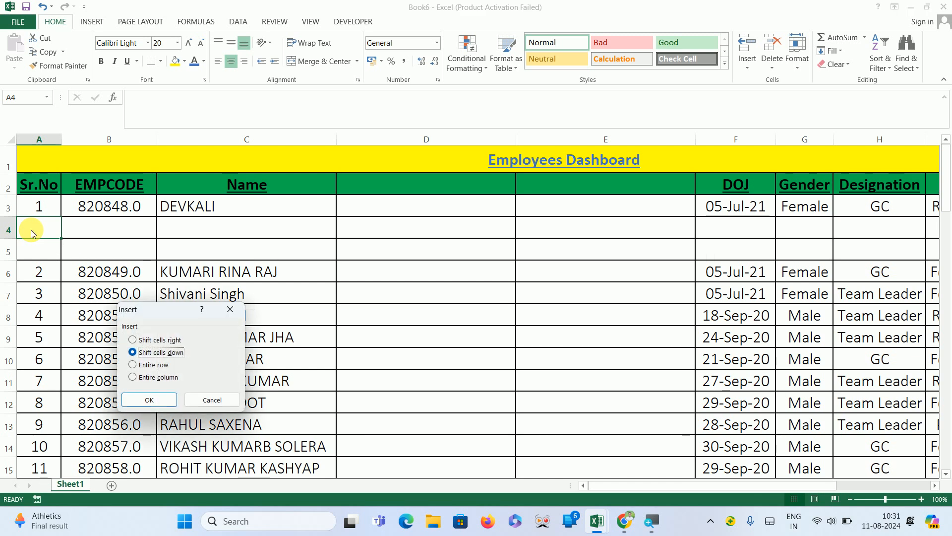
{"action": "key", "text": "Up"}
{"action": "key", "text": "Up"}
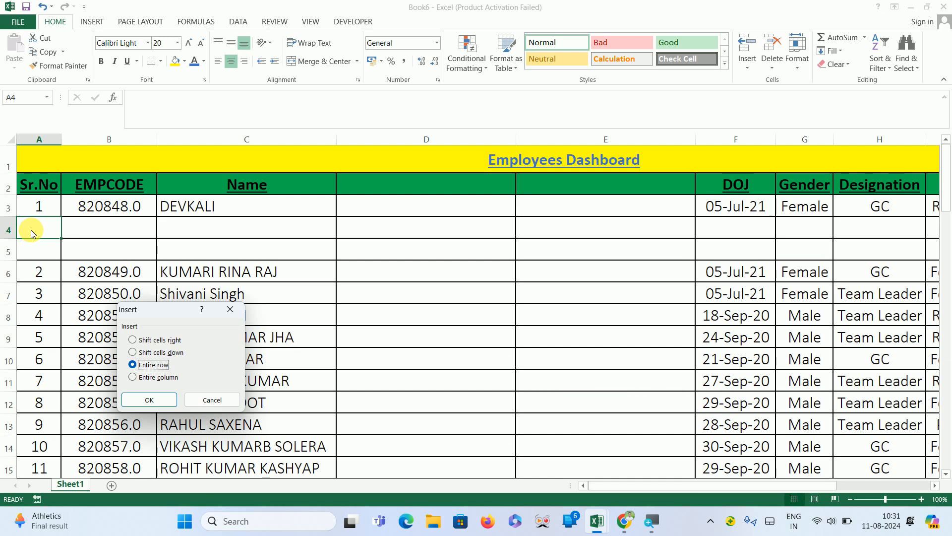
{"action": "key", "text": "Return"}
{"action": "key", "text": "ctrl+shift+equal"}
{"action": "key", "text": "Up"}
{"action": "key", "text": "Up"}
{"action": "key", "text": "Up"}
{"action": "key", "text": "Return"}
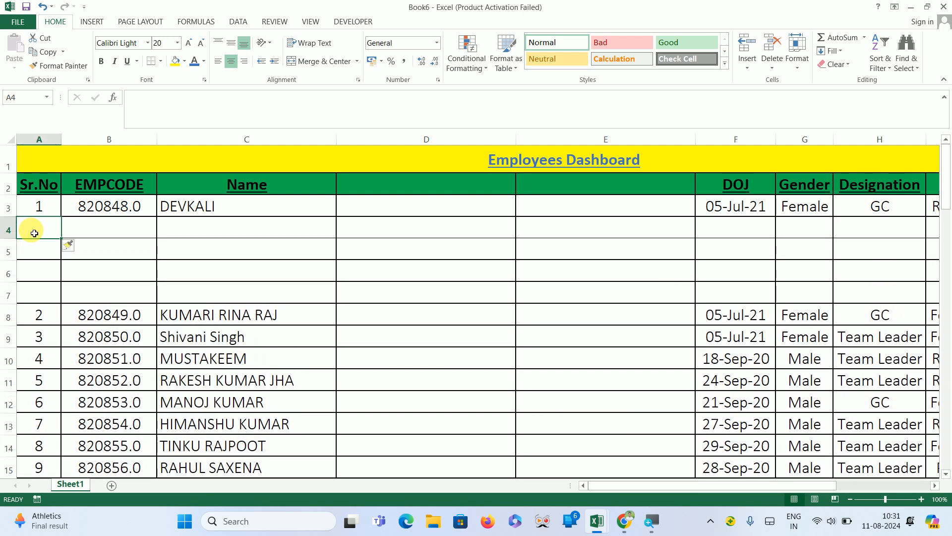
{"action": "key", "text": "ctrl+shift+equal"}
{"action": "key", "text": "Up"}
{"action": "key", "text": "Up"}
{"action": "key", "text": "Up"}
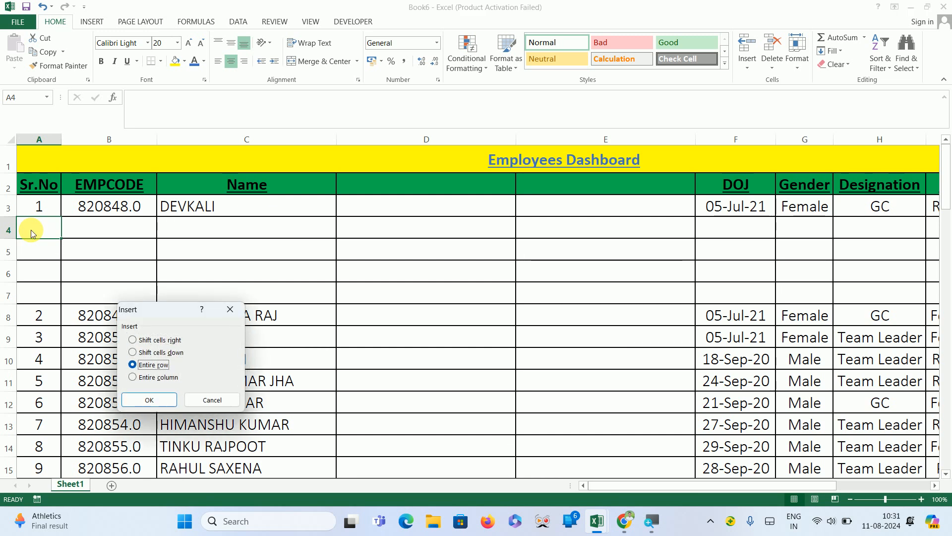
{"action": "key", "text": "Return"}
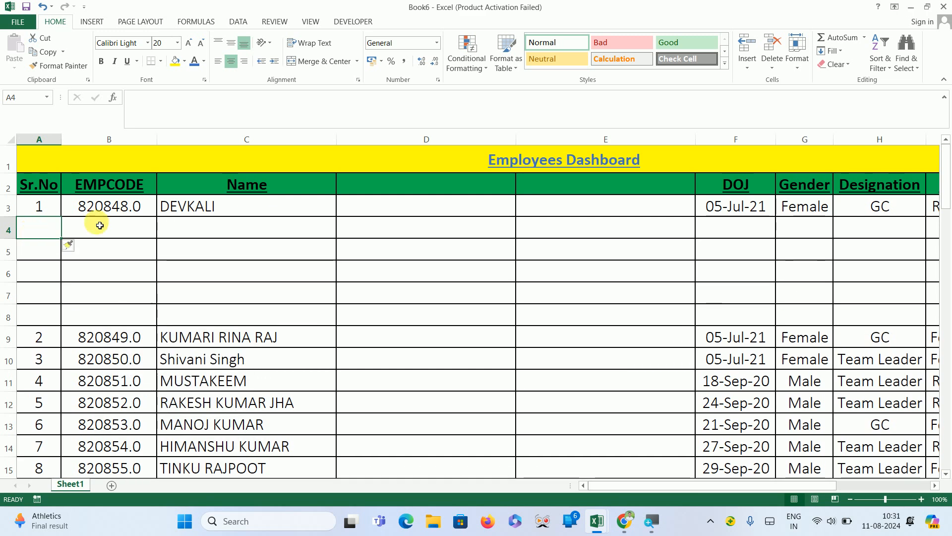
Insert an entire sheet row or column at cell D5 of the table.
{"action": "left_click", "coordinate": [396, 244]}
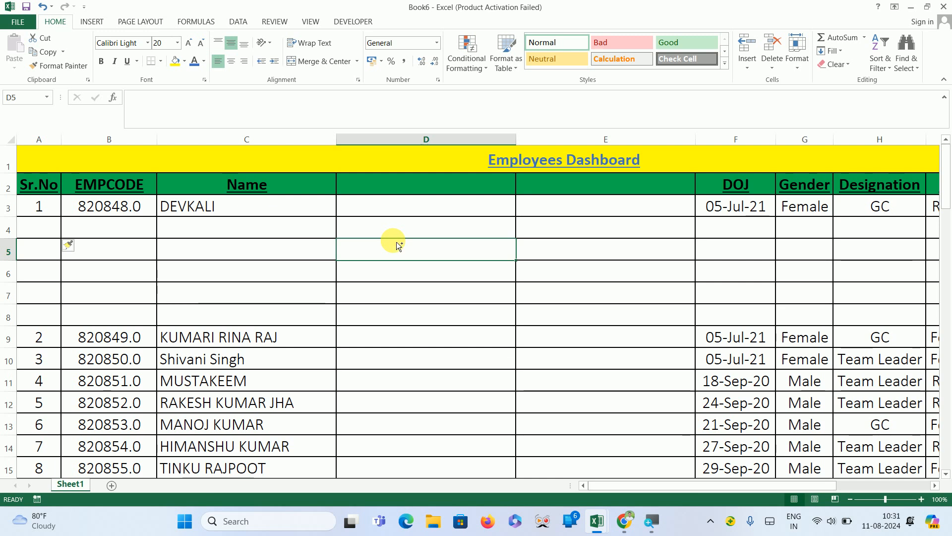
{"action": "key", "text": "ctrl+shift+equal"}
{"action": "key", "text": "Up"}
{"action": "key", "text": "Up"}
{"action": "key", "text": "Up"}
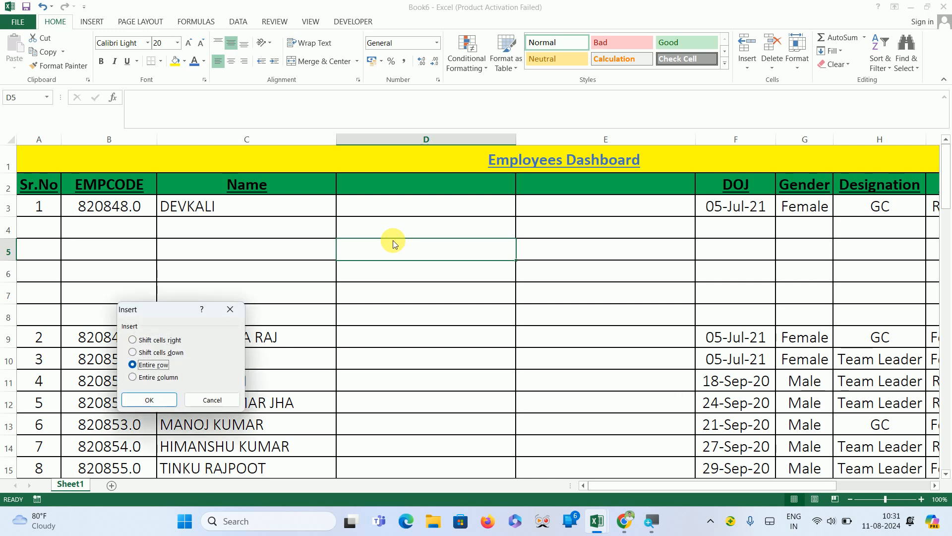
{"action": "key", "text": "Return"}
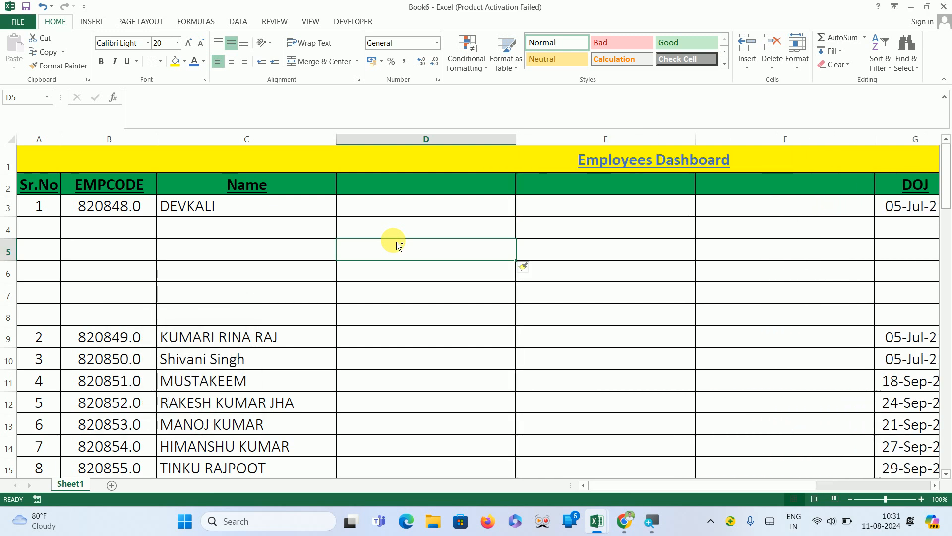
Insert an entire sheet column at cell D5.
{"action": "key", "text": "ctrl+shift+equal"}
{"action": "key", "text": "Down"}
{"action": "key", "text": "Down"}
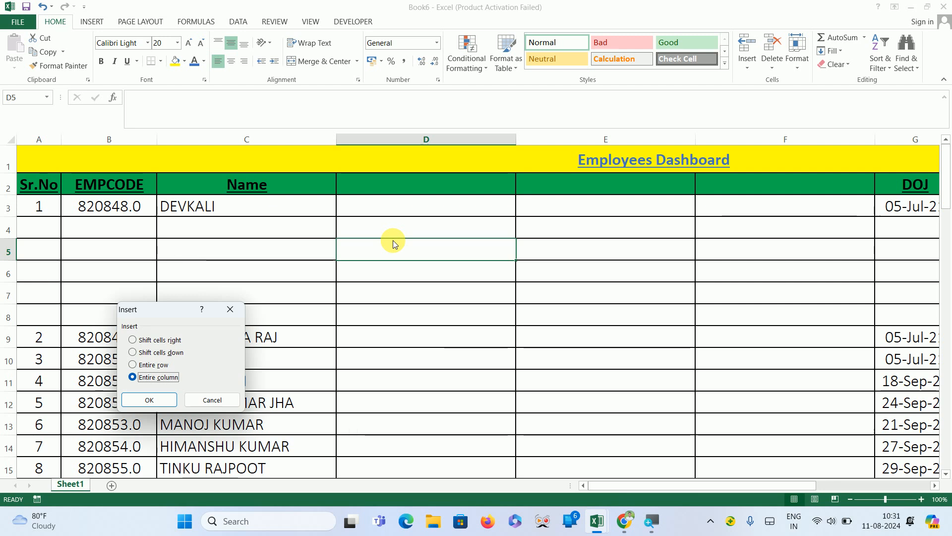
{"action": "key", "text": "Return"}
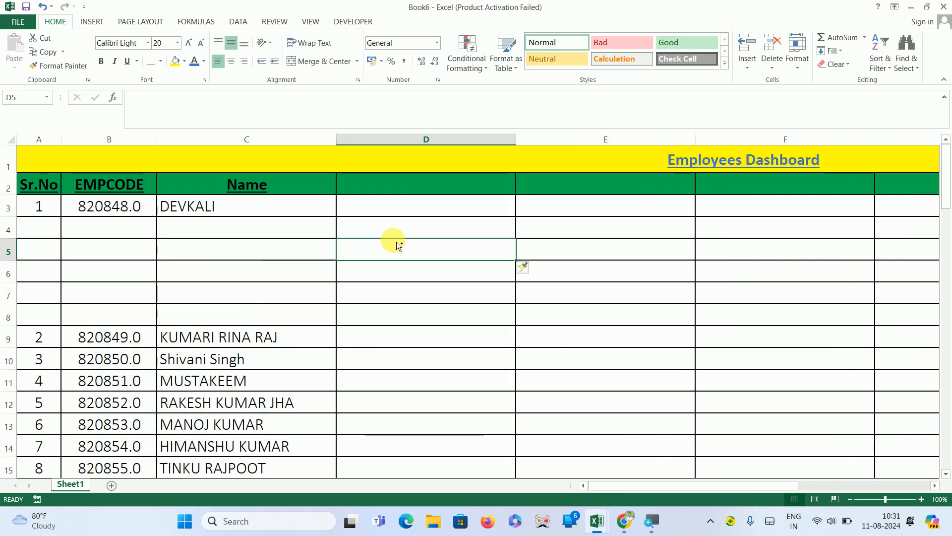
Undo the inserted blank columns and rows to restore the original table layout.
{"action": "key", "text": "ctrl+z"}
{"action": "key", "text": "ctrl+z"}
{"action": "key", "text": "ctrl+z"}
{"action": "key", "text": "ctrl+z"}
{"action": "key", "text": "ctrl+z"}
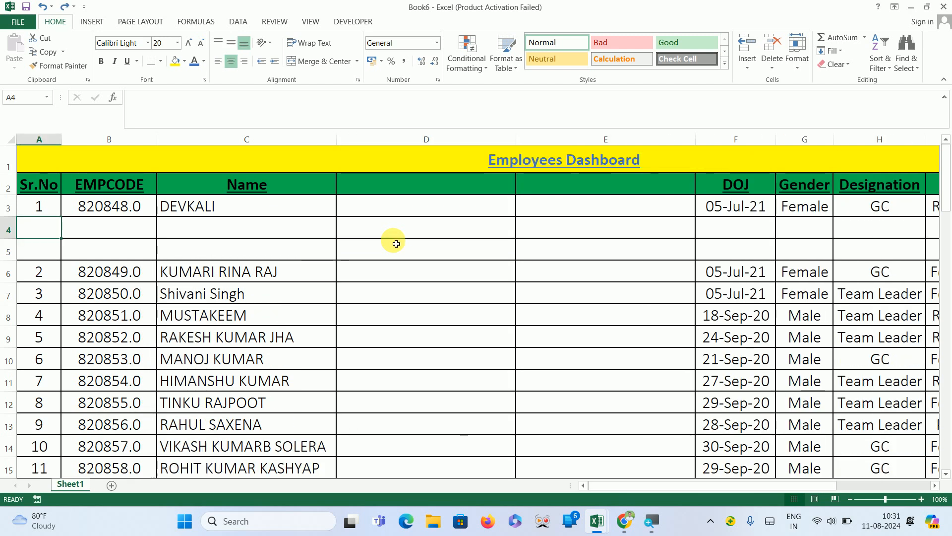
{"action": "key", "text": "ctrl+z"}
{"action": "key", "text": "ctrl+z"}
{"action": "key", "text": "ctrl+z"}
{"action": "key", "text": "ctrl+z"}
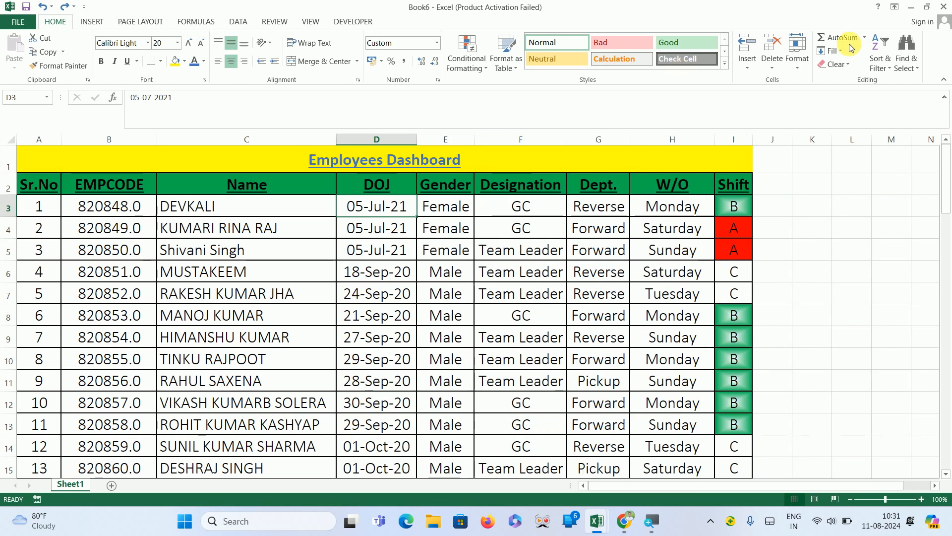
Delete the Gender column (column E) and undo the deletion.
{"action": "left_click", "coordinate": [778, 68]}
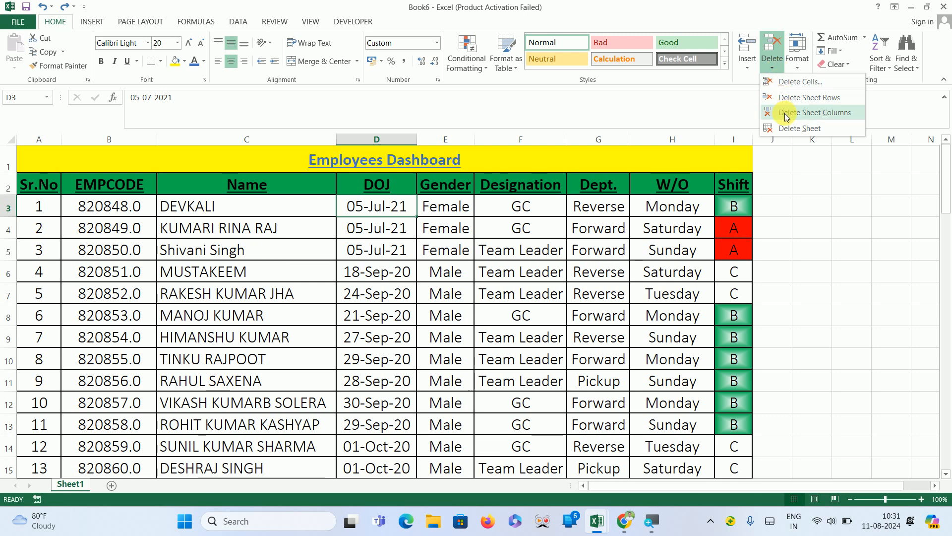
{"action": "left_click", "coordinate": [449, 138]}
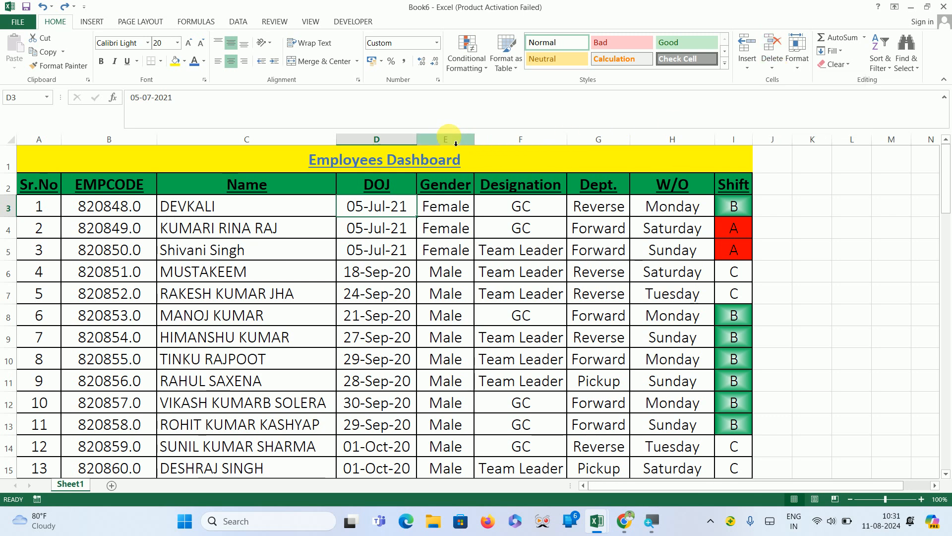
{"action": "left_click", "coordinate": [453, 140]}
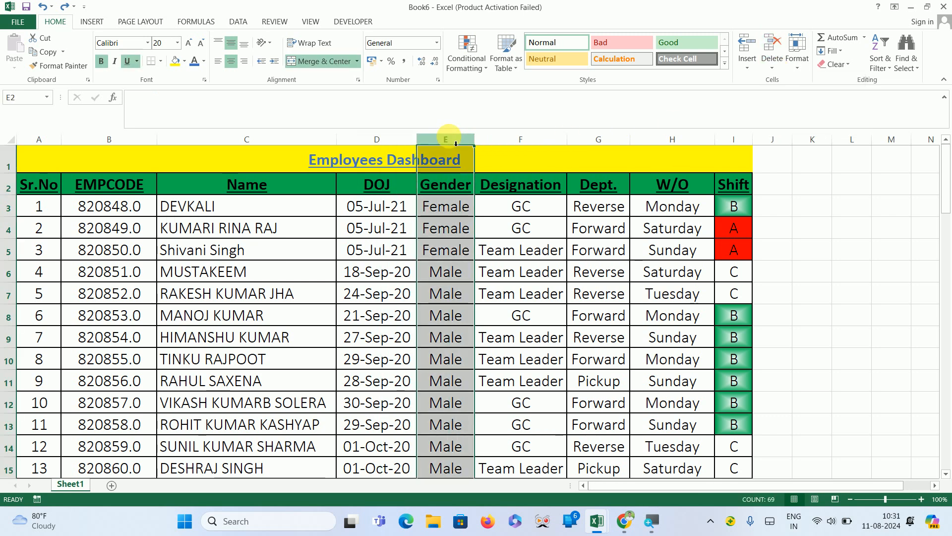
{"action": "left_click", "coordinate": [772, 60]}
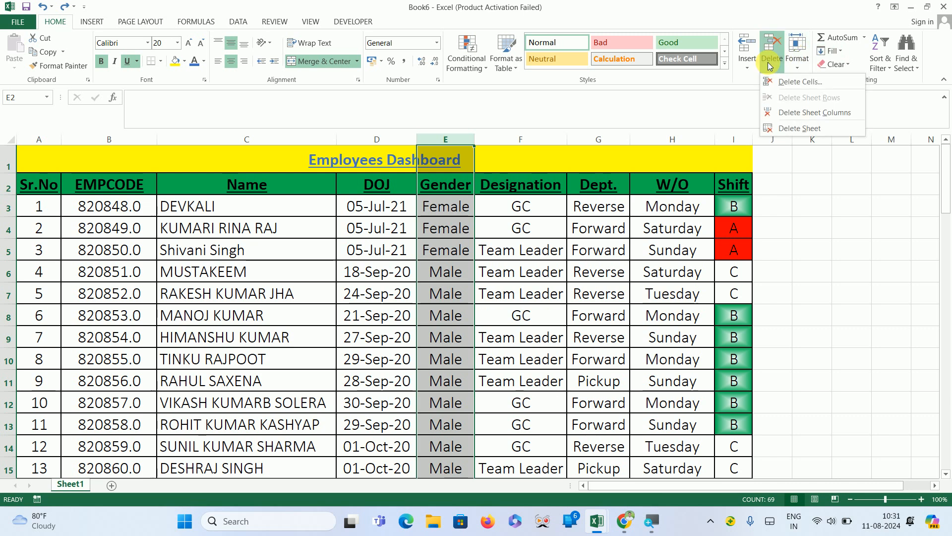
{"action": "left_click", "coordinate": [812, 114]}
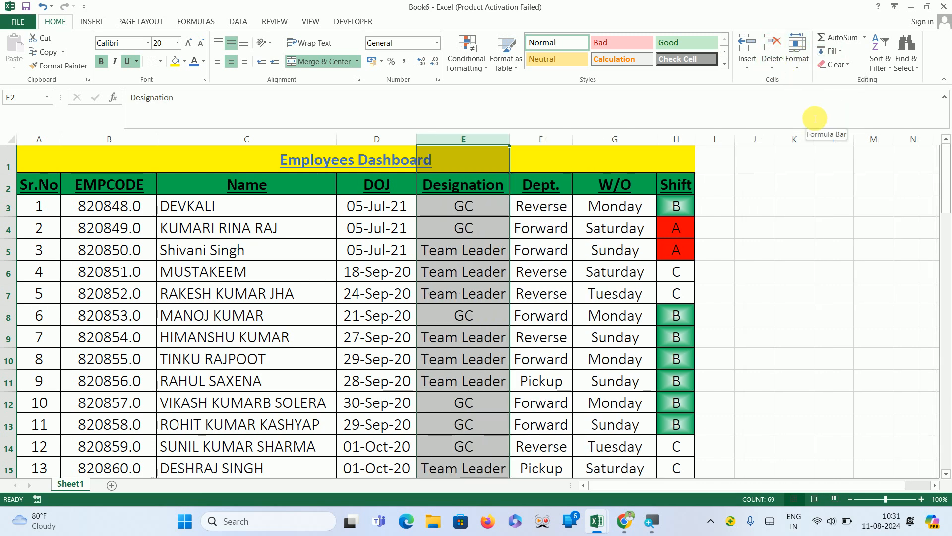
{"action": "key", "text": "ctrl+z"}
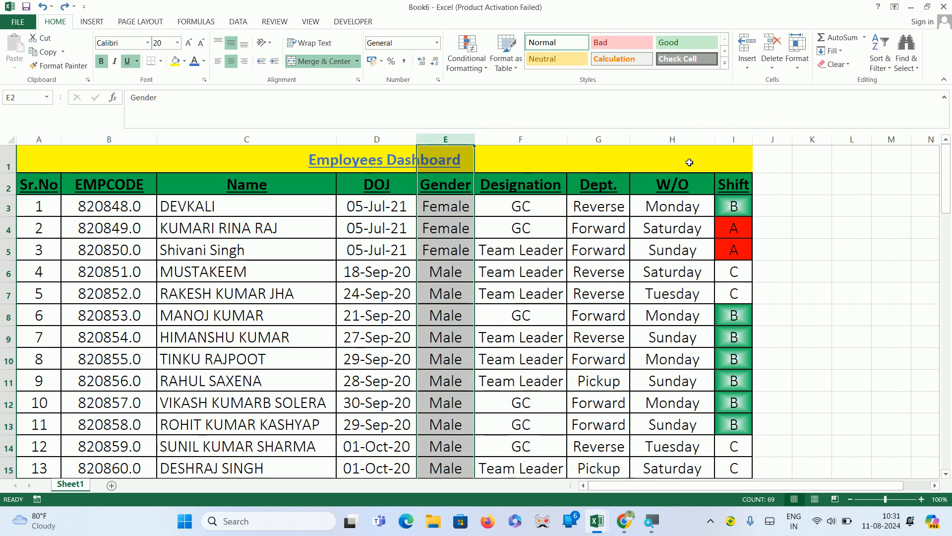
Delete the first employee's sheet row (row 3) and undo the deletion.
{"action": "left_click", "coordinate": [744, 213]}
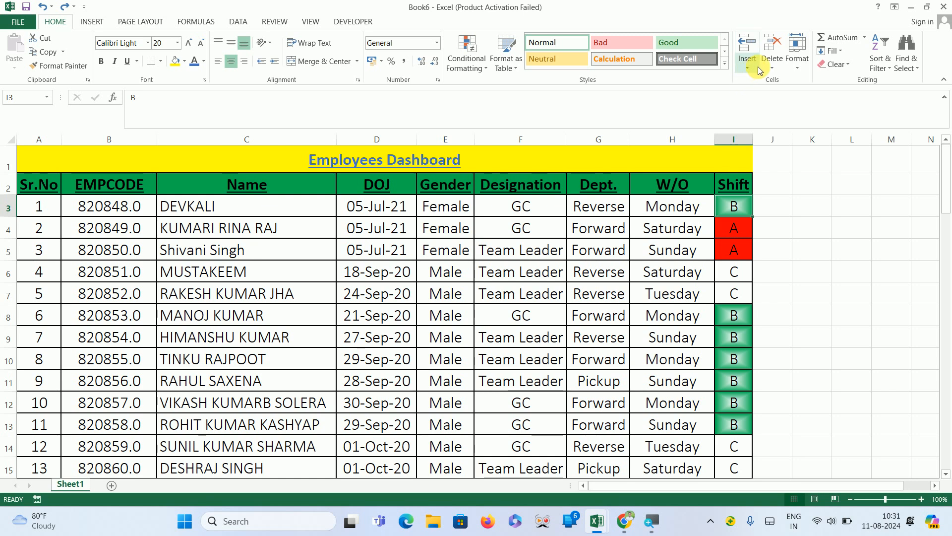
{"action": "left_click", "coordinate": [779, 67]}
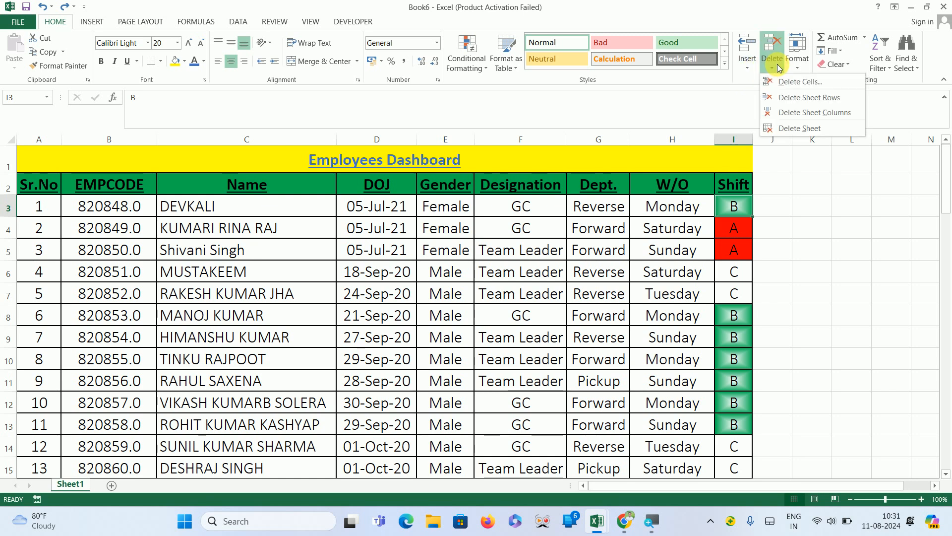
{"action": "left_click", "coordinate": [800, 99]}
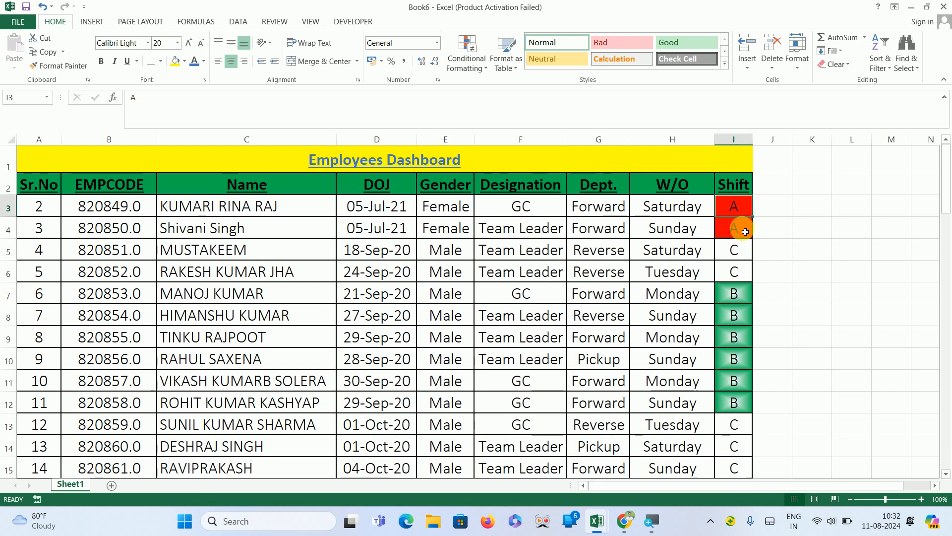
{"action": "key", "text": "ctrl+z"}
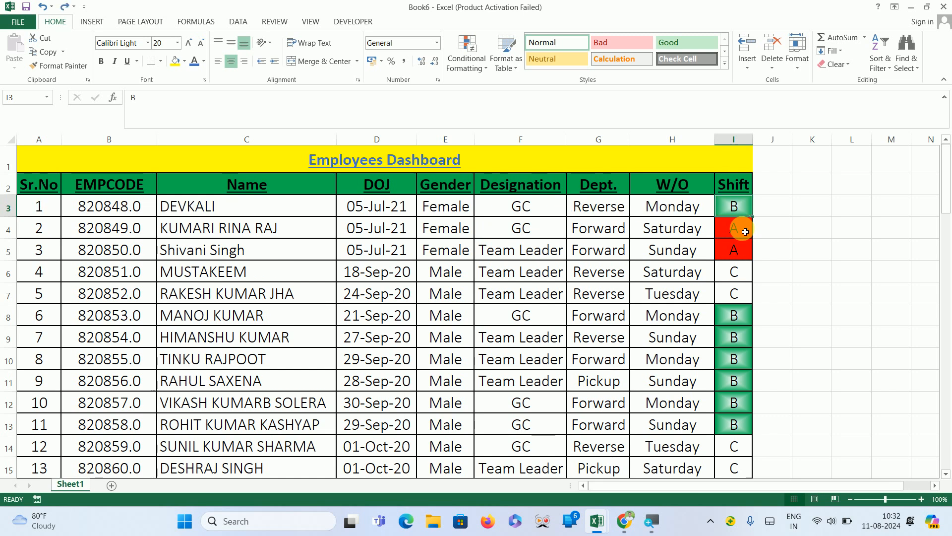
Copy the whole table from A2 through I70 and paste it into cell A1 of Sheet2.
{"action": "left_click", "coordinate": [795, 67]}
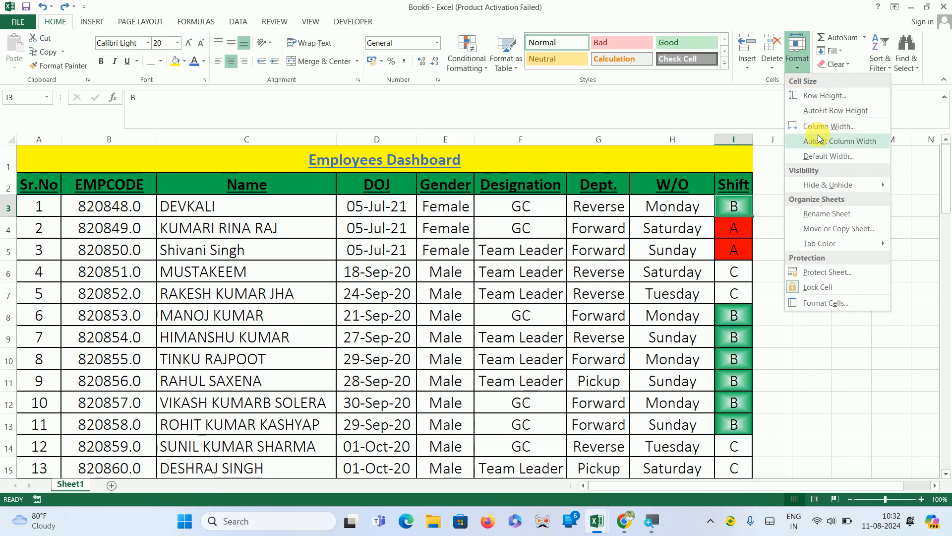
{"action": "left_click", "coordinate": [47, 151]}
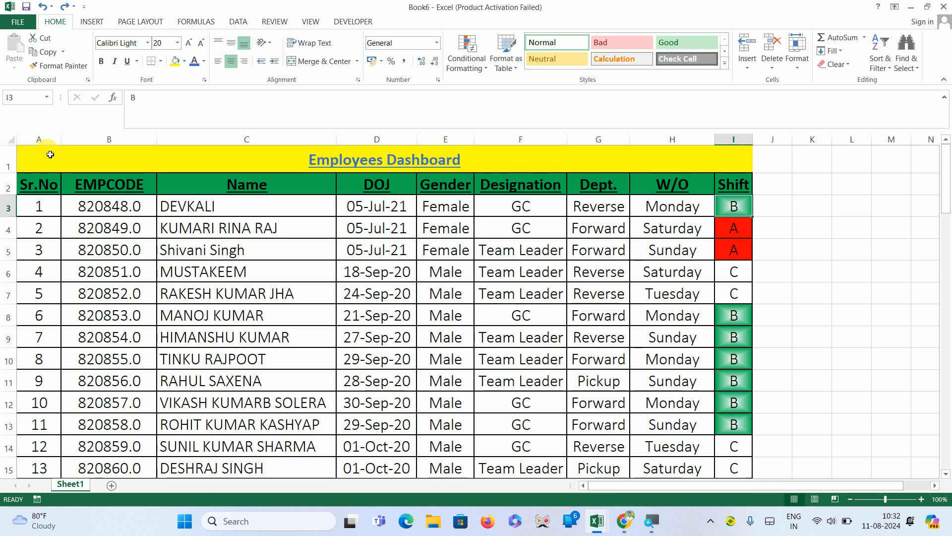
{"action": "left_click", "coordinate": [58, 192]}
{"action": "key", "text": "ctrl+shift+Right"}
{"action": "key", "text": "ctrl+shift+Down"}
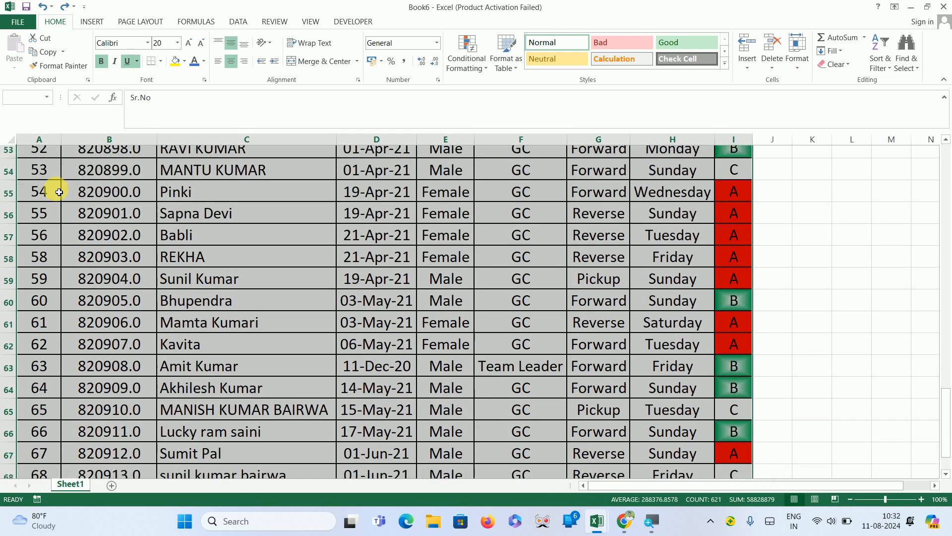
{"action": "key", "text": "ctrl+c"}
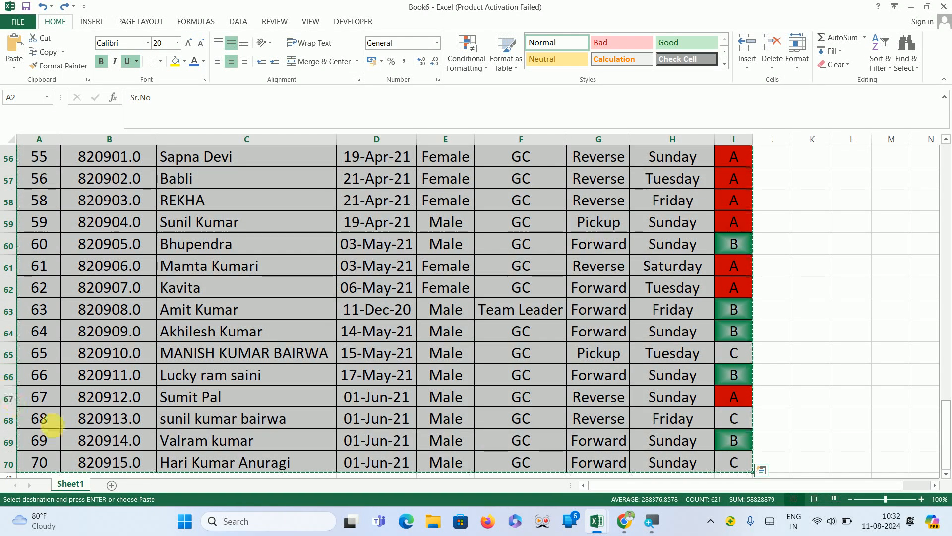
{"action": "left_click", "coordinate": [112, 485]}
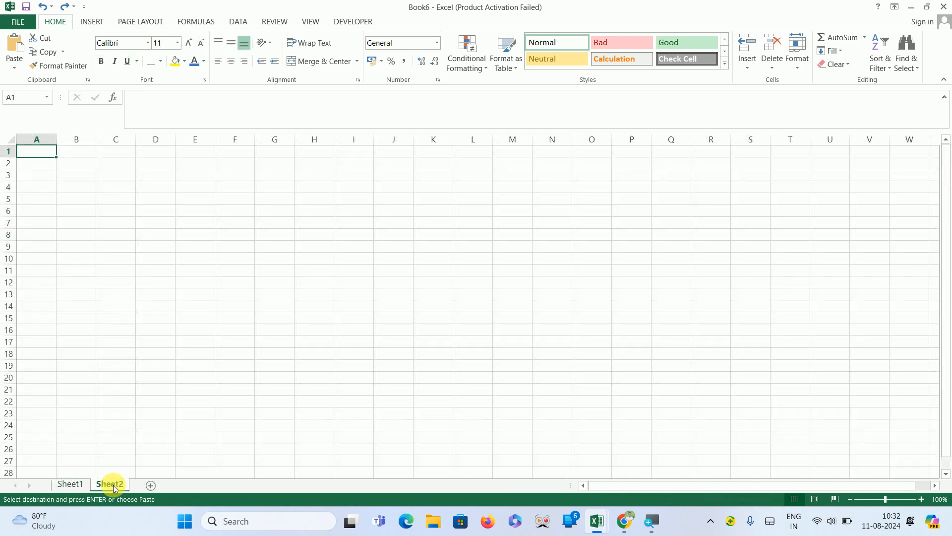
{"action": "key", "text": "ctrl+v"}
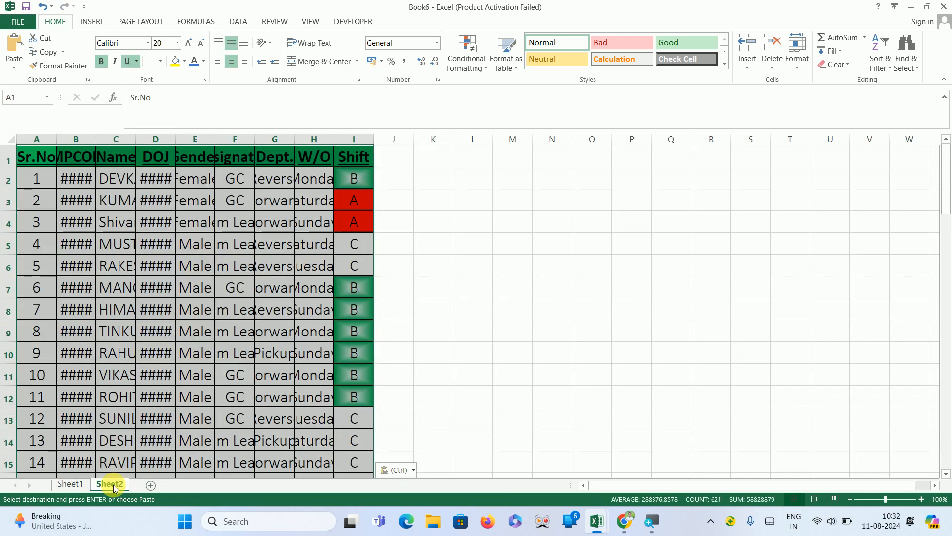
Autofit the column widths of the pasted table.
{"action": "left_click", "coordinate": [793, 67]}
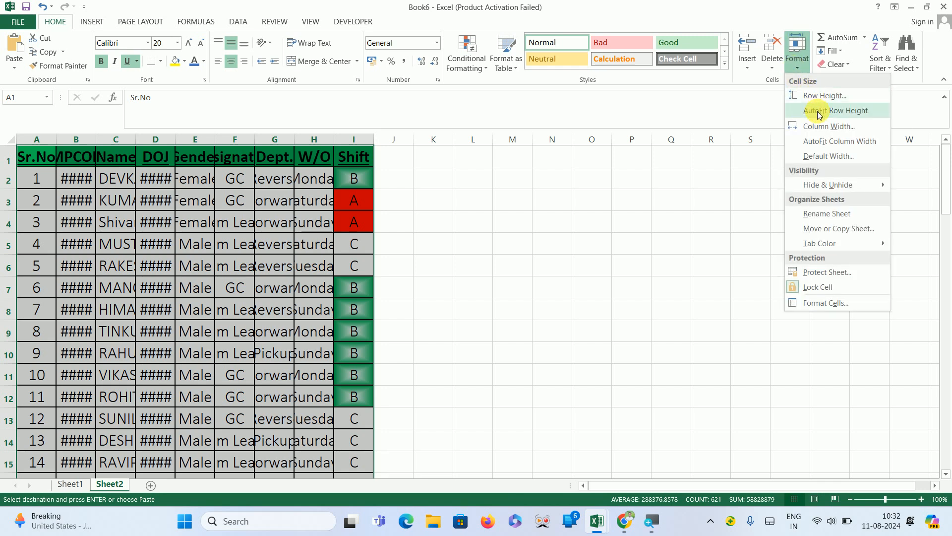
{"action": "left_click", "coordinate": [822, 141]}
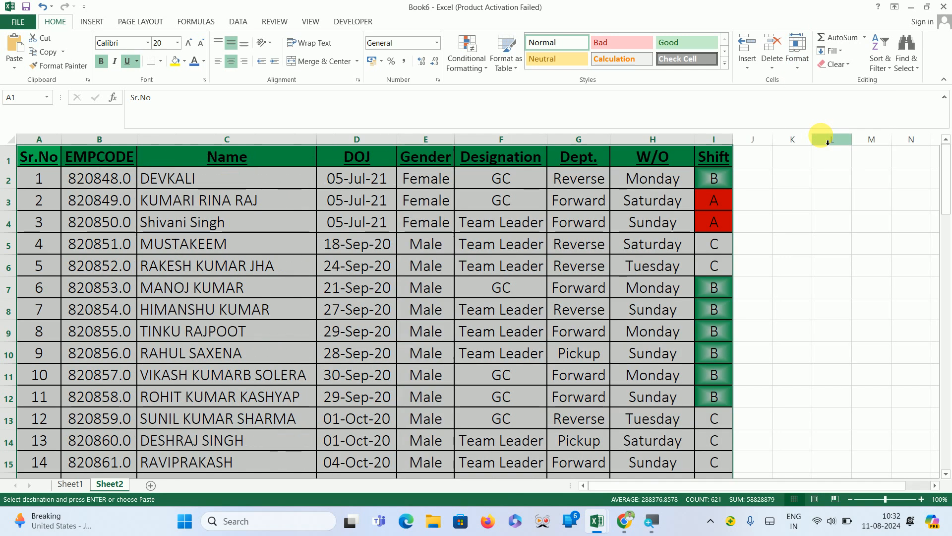
Reduce the pasted table's font size to 9 and autofit the column widths again.
{"action": "left_click", "coordinate": [198, 45]}
{"action": "left_click", "coordinate": [198, 46]}
{"action": "left_click", "coordinate": [198, 45]}
{"action": "left_click", "coordinate": [197, 45]}
{"action": "left_click", "coordinate": [198, 45]}
{"action": "left_click", "coordinate": [198, 45]}
{"action": "left_click", "coordinate": [198, 45]}
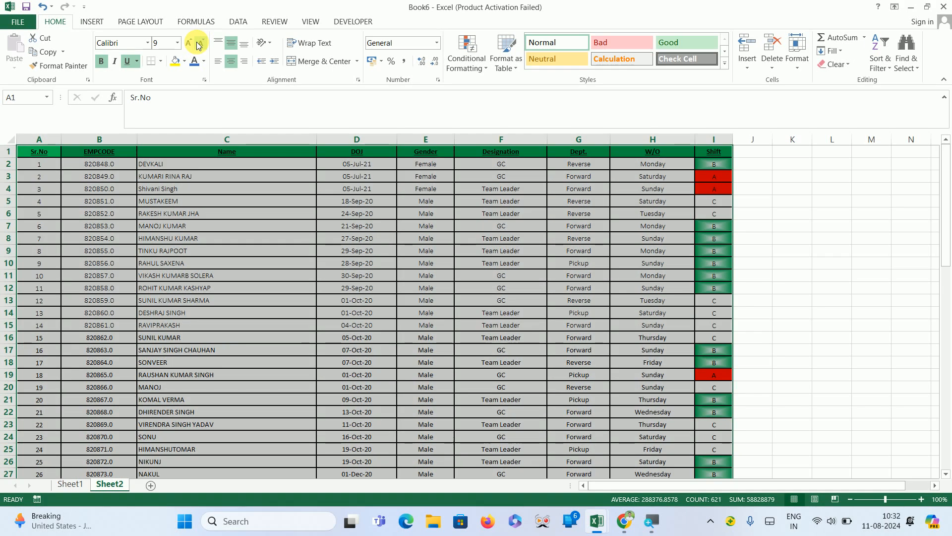
{"action": "left_click", "coordinate": [797, 70]}
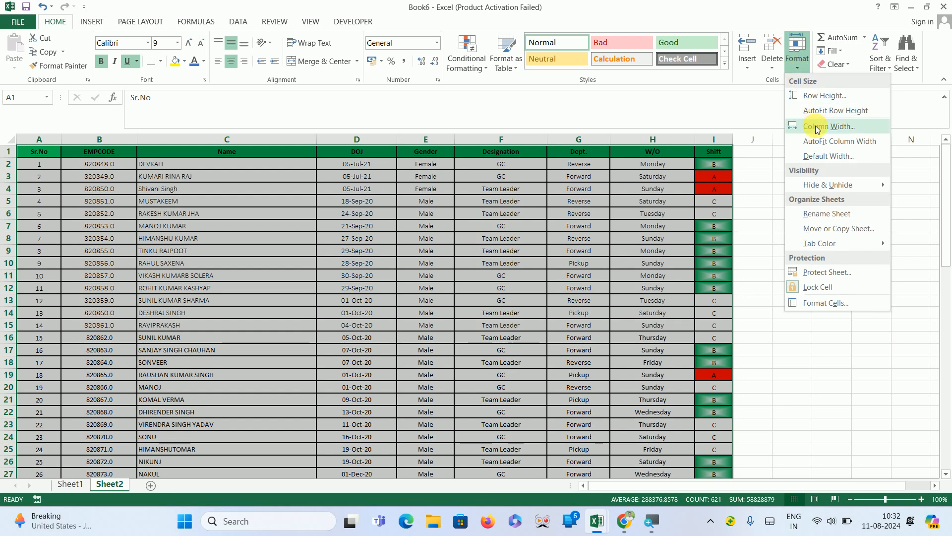
{"action": "left_click", "coordinate": [818, 144]}
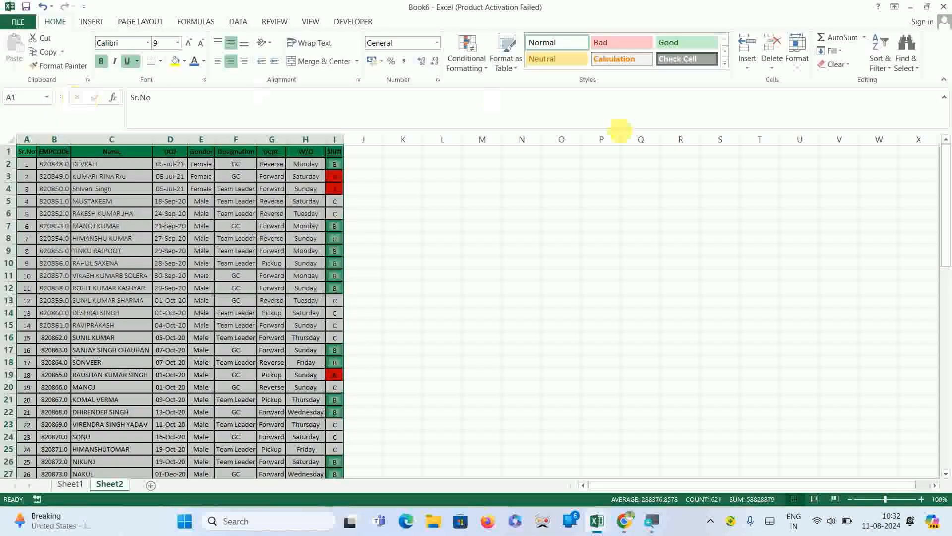
Autofit the row heights of the pasted table.
{"action": "left_click", "coordinate": [799, 69]}
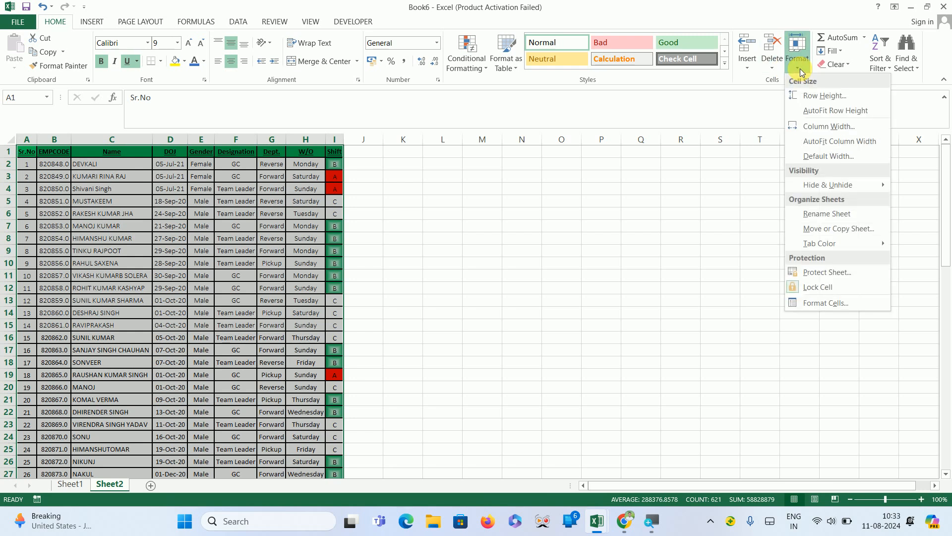
{"action": "left_click", "coordinate": [841, 111]}
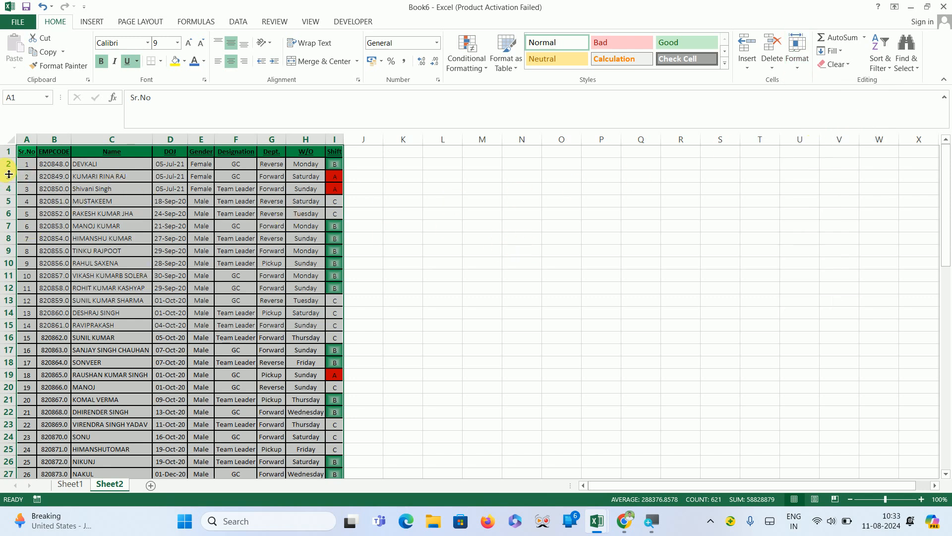
Enlarge the heights of rows 2 and 4 and restore them with AutoFit Row Height.
{"action": "left_click_drag", "start_coordinate": [10, 172], "coordinate": [19, 343]}
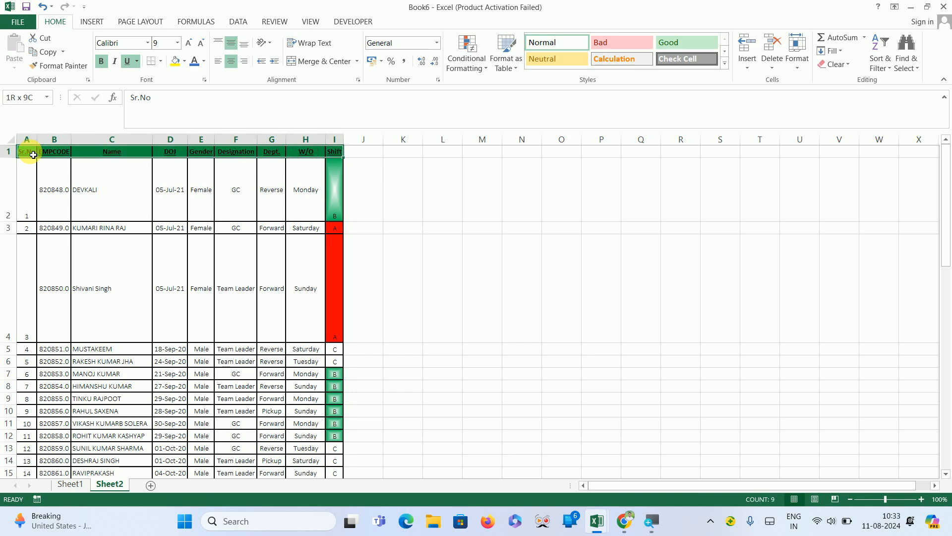
{"action": "scroll", "coordinate": [34, 155], "scroll_direction": "down", "scroll_amount": 14}
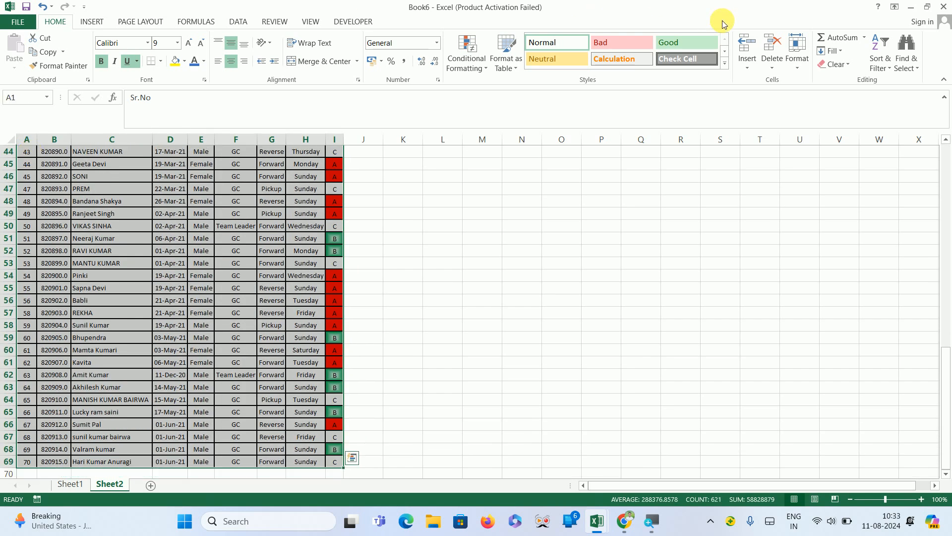
{"action": "left_click", "coordinate": [795, 65]}
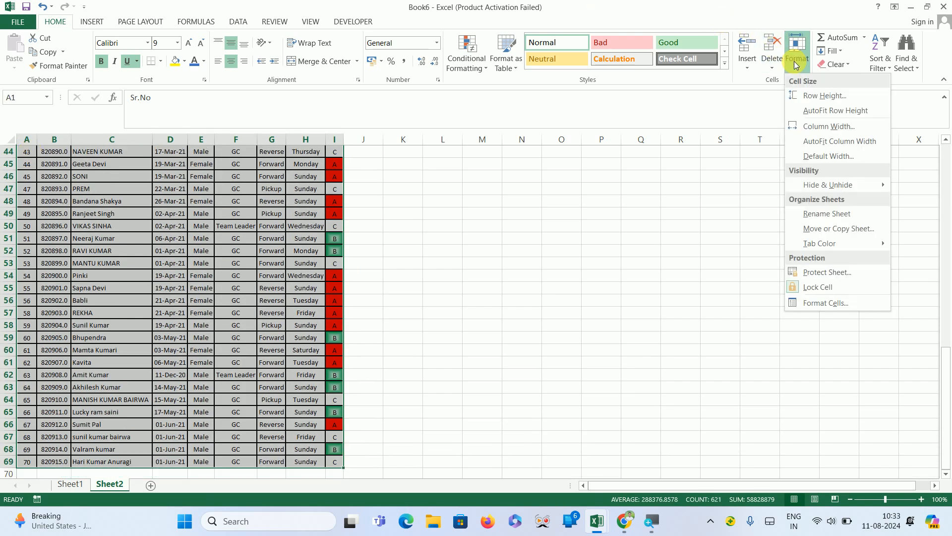
{"action": "left_click", "coordinate": [840, 110]}
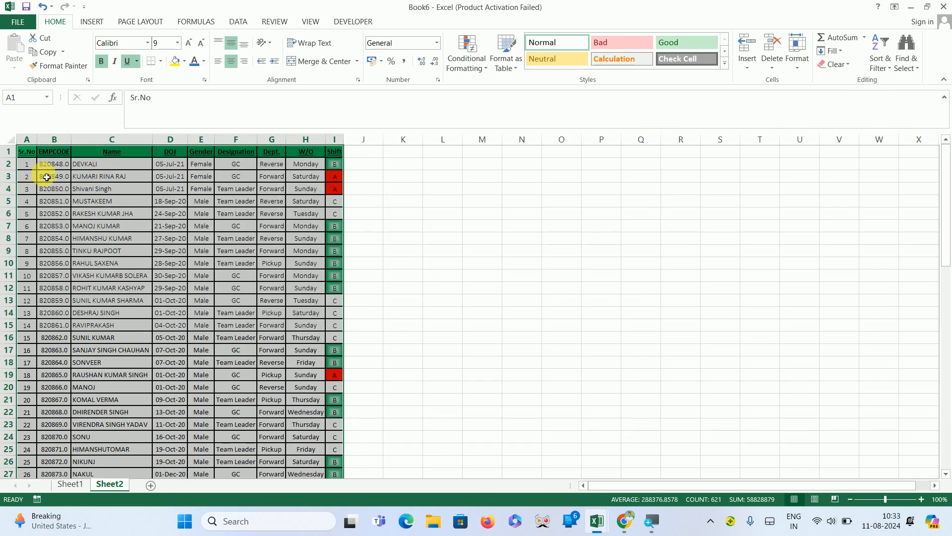
Enlarge the font of cell A2 step by step and undo the increases.
{"action": "left_click", "coordinate": [47, 166]}
{"action": "key", "text": "Left"}
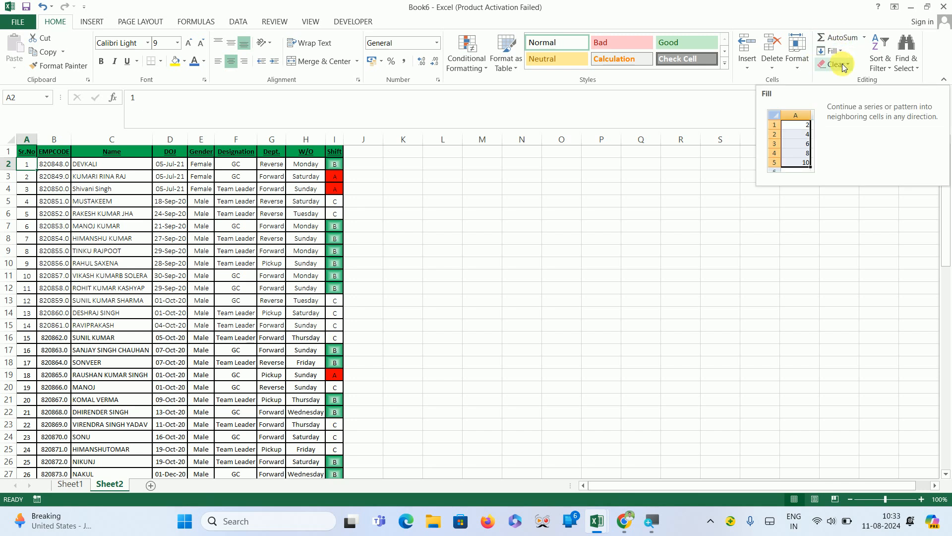
{"action": "left_click", "coordinate": [892, 66]}
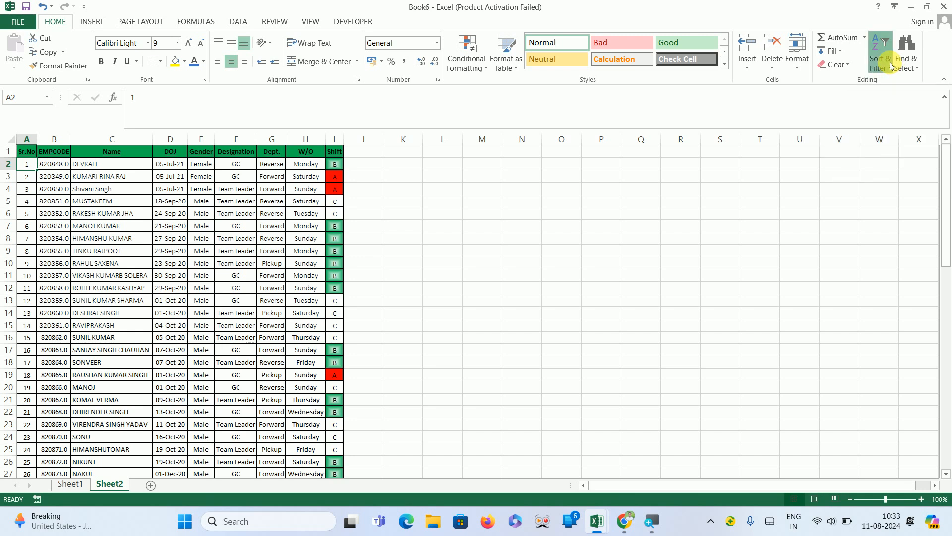
{"action": "left_click", "coordinate": [744, 179]}
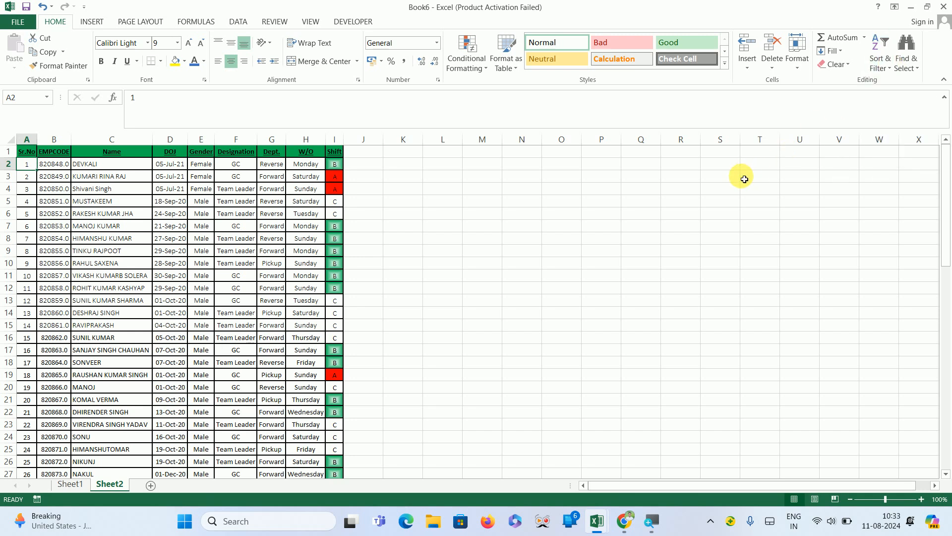
{"action": "left_click", "coordinate": [190, 48]}
{"action": "left_click", "coordinate": [190, 48]}
{"action": "left_click", "coordinate": [190, 48]}
{"action": "left_click", "coordinate": [190, 48]}
{"action": "left_click", "coordinate": [190, 48]}
{"action": "left_click", "coordinate": [190, 48]}
{"action": "left_click", "coordinate": [190, 48]}
{"action": "left_click", "coordinate": [190, 48]}
{"action": "left_click", "coordinate": [190, 48]}
{"action": "left_click", "coordinate": [190, 48]}
{"action": "left_click", "coordinate": [190, 48]}
{"action": "left_click", "coordinate": [190, 48]}
{"action": "left_click", "coordinate": [190, 48]}
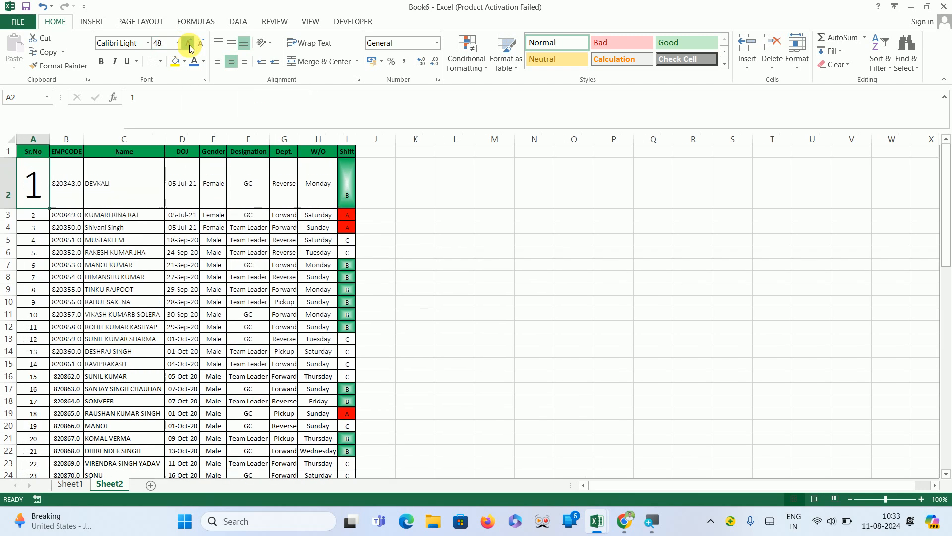
{"action": "left_click", "coordinate": [190, 48]}
{"action": "key", "text": "ctrl+z"}
{"action": "key", "text": "ctrl+z"}
{"action": "key", "text": "ctrl+z"}
{"action": "key", "text": "ctrl+z"}
{"action": "key", "text": "ctrl+z"}
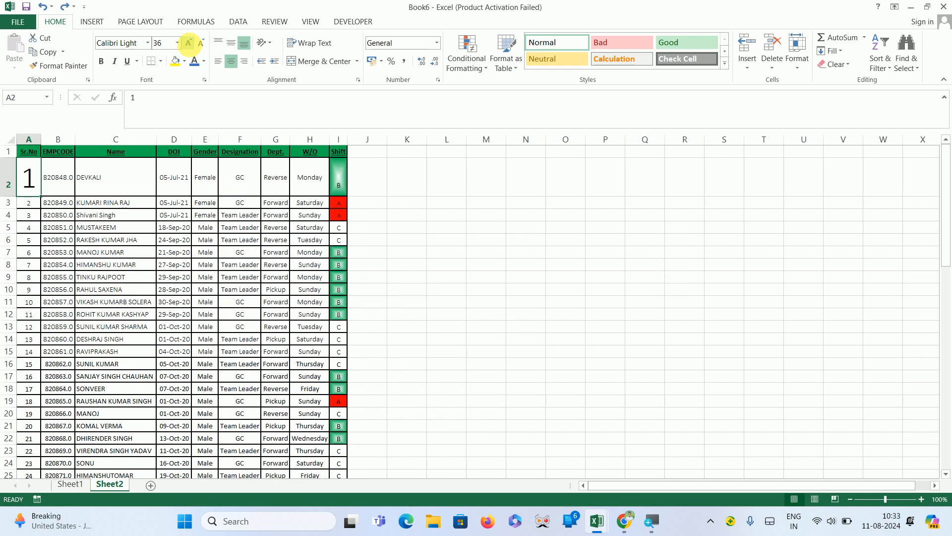
{"action": "key", "text": "ctrl+z"}
{"action": "key", "text": "ctrl+z"}
{"action": "key", "text": "ctrl+z"}
{"action": "key", "text": "ctrl+z"}
{"action": "key", "text": "ctrl+z"}
{"action": "key", "text": "ctrl+z"}
{"action": "key", "text": "ctrl+z"}
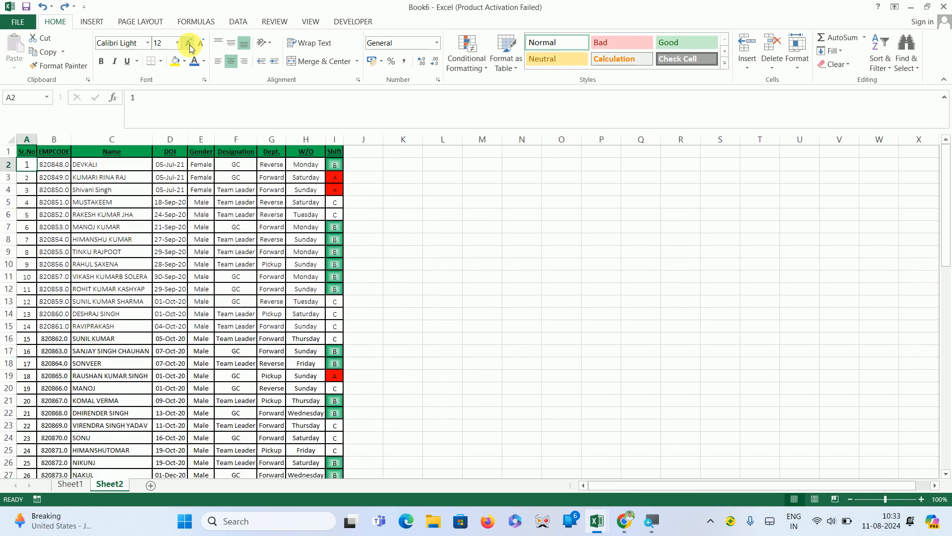
Select the whole table, increase its font size to 26 and autofit its column widths.
{"action": "left_click", "coordinate": [23, 152]}
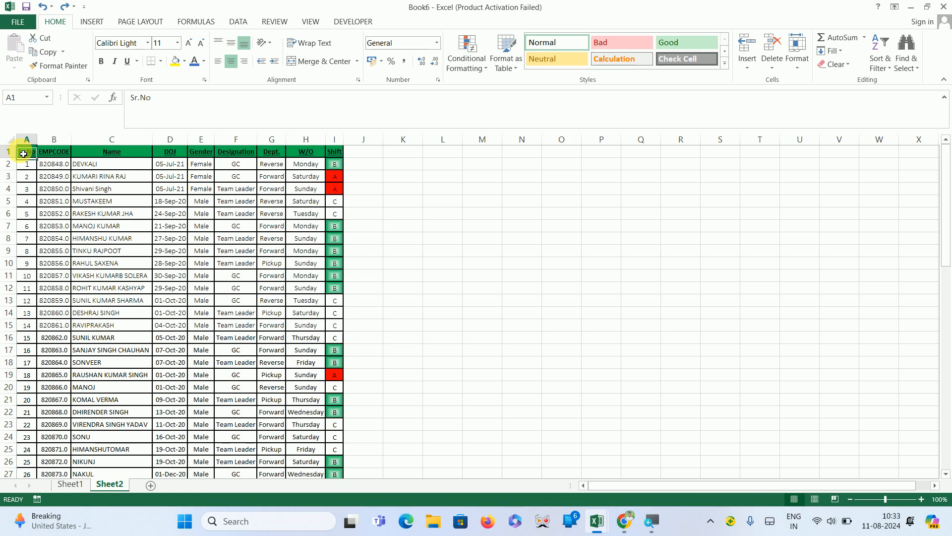
{"action": "key", "text": "ctrl+shift+Down"}
{"action": "key", "text": "ctrl+shift+Right"}
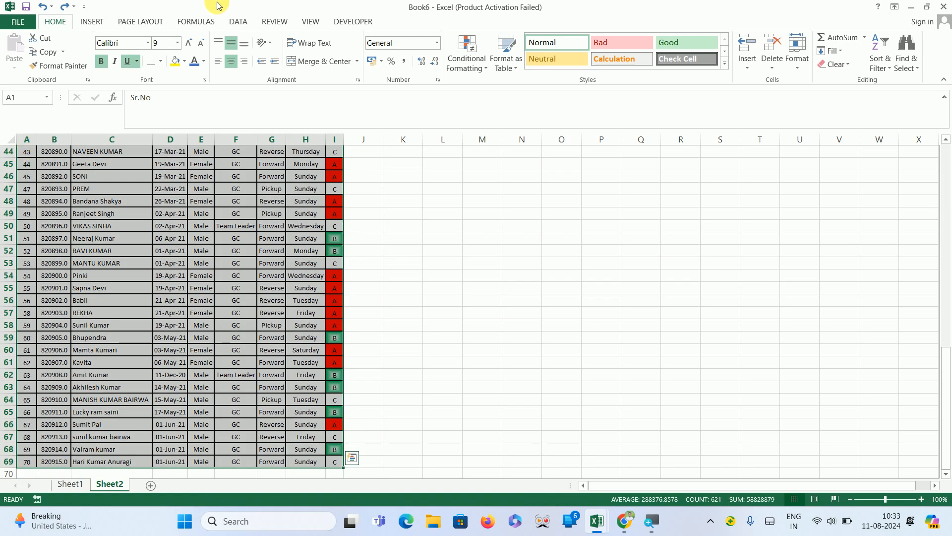
{"action": "left_click", "coordinate": [189, 47]}
{"action": "left_click", "coordinate": [189, 47]}
{"action": "left_click", "coordinate": [189, 47]}
{"action": "left_click", "coordinate": [189, 47]}
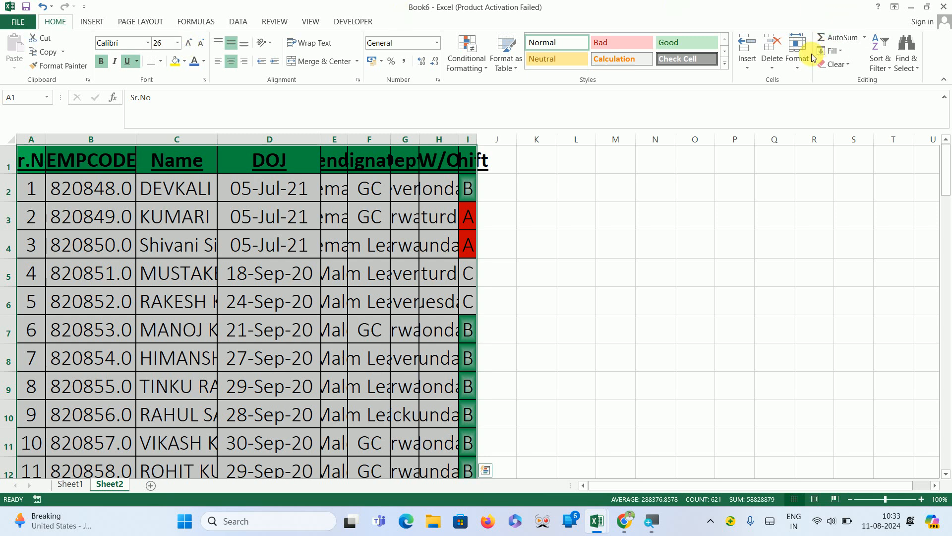
{"action": "left_click", "coordinate": [802, 69]}
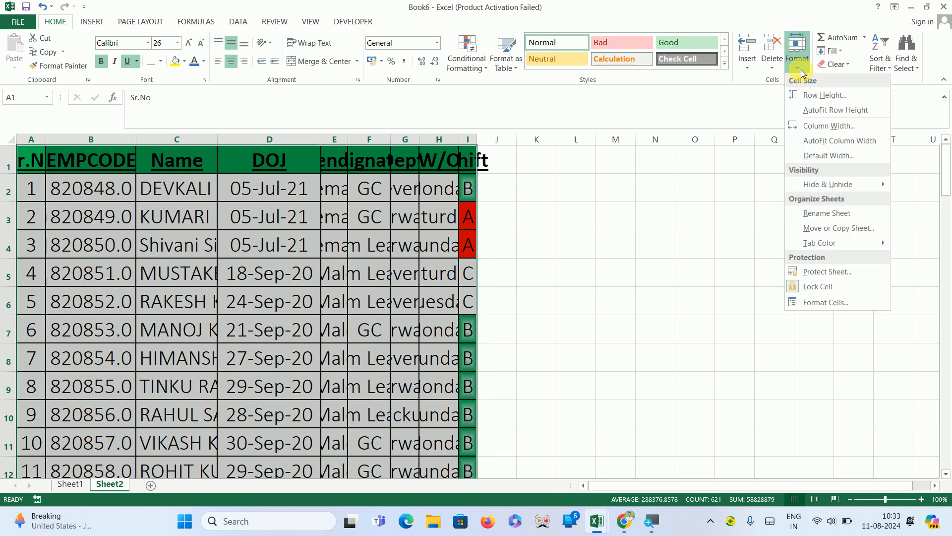
{"action": "left_click", "coordinate": [839, 148]}
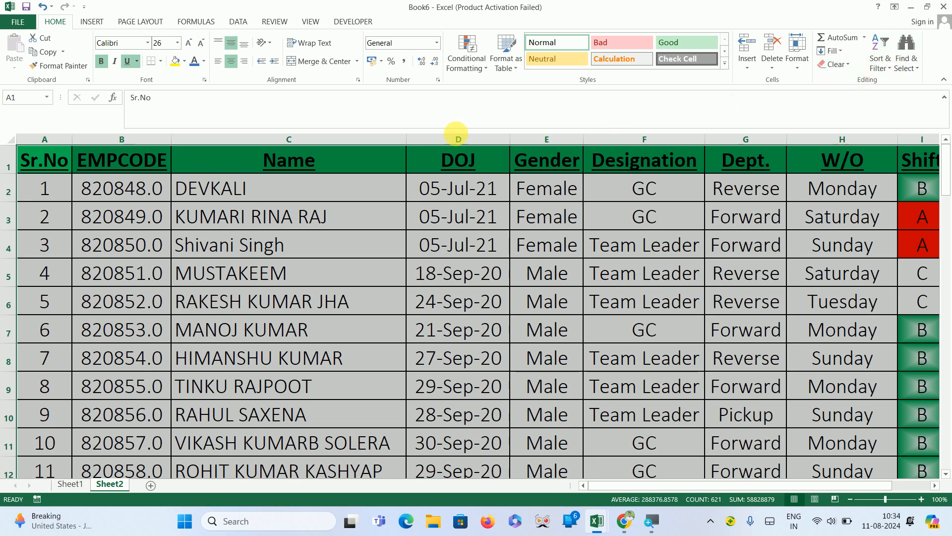
Turn on filters for the table's header row.
{"action": "left_click", "coordinate": [399, 160]}
{"action": "key", "text": "Right"}
{"action": "key", "text": "Right"}
{"action": "key", "text": "Right"}
{"action": "key", "text": "Right"}
{"action": "key", "text": "Right"}
{"action": "key", "text": "Right"}
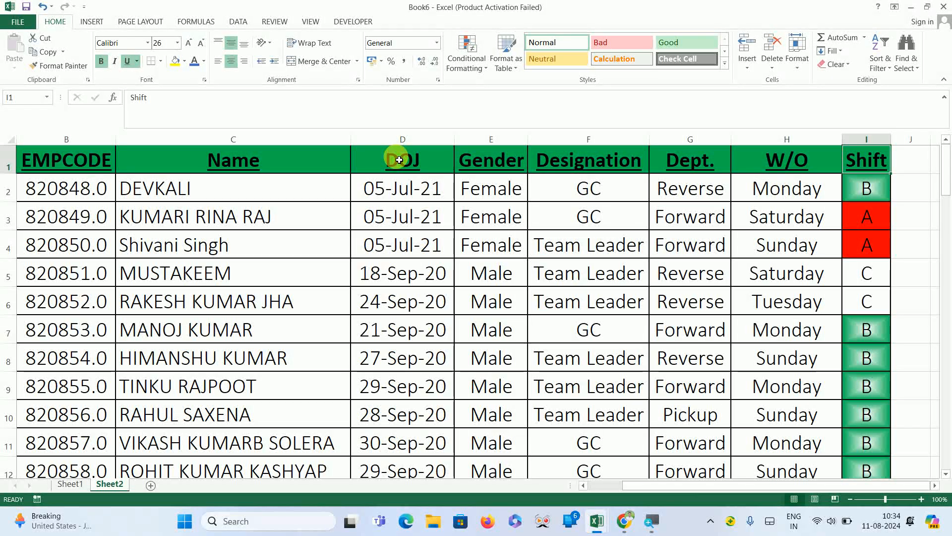
{"action": "key", "text": "ctrl+shift+l"}
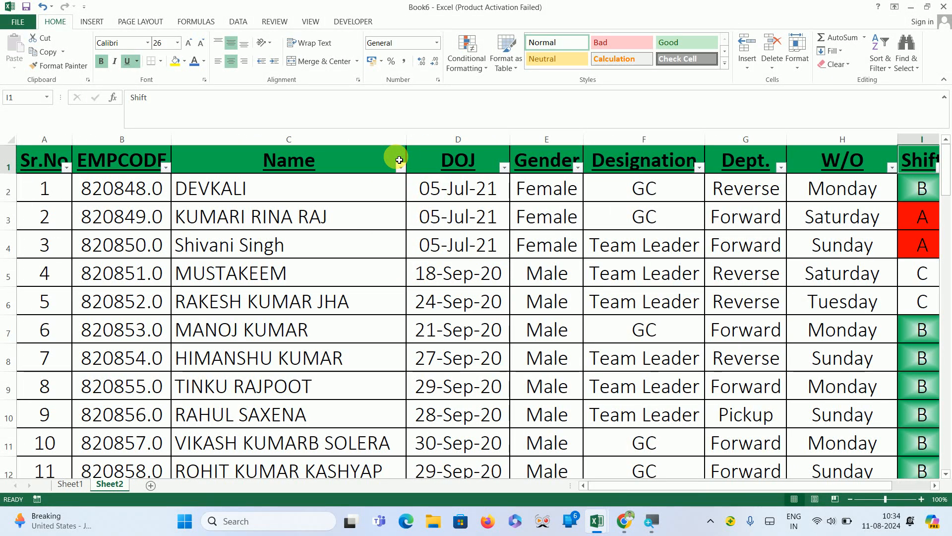
Sort the table by the Shift column from A to Z.
{"action": "scroll", "coordinate": [399, 160], "scroll_direction": "down", "scroll_amount": 2, "text": "ctrl"}
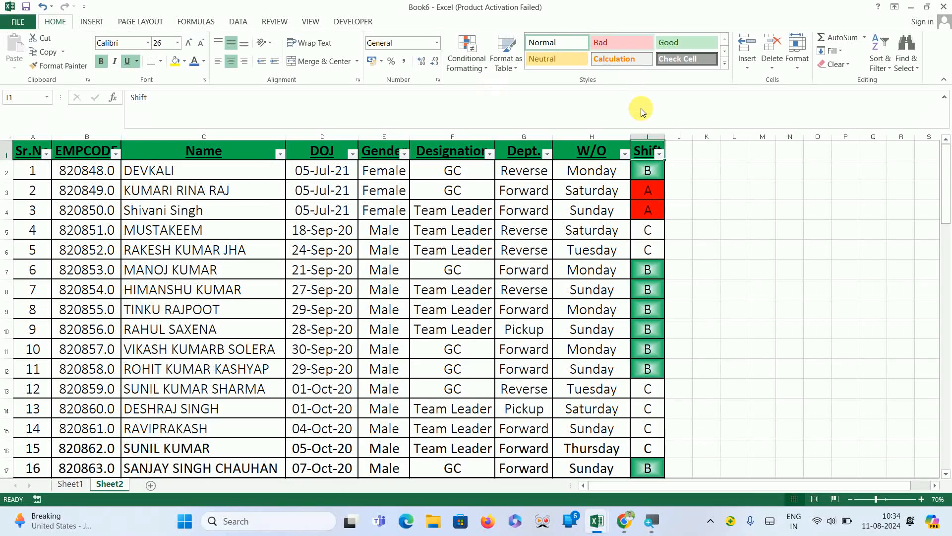
{"action": "left_click", "coordinate": [660, 154]}
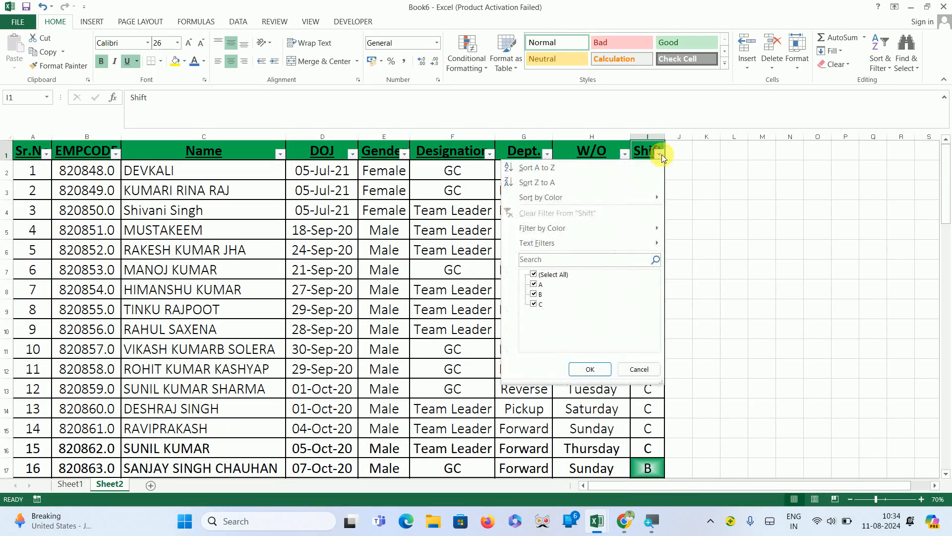
{"action": "left_click", "coordinate": [542, 172]}
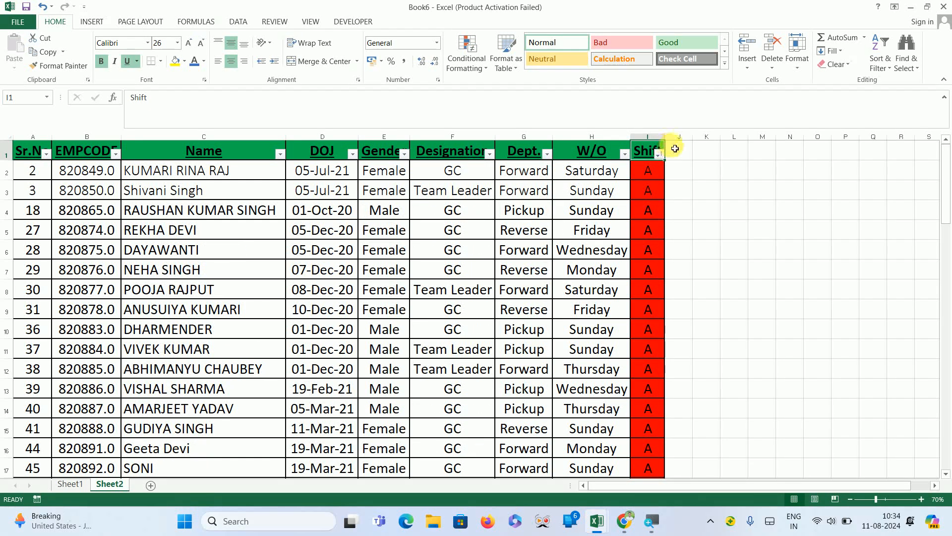
Sort the table by the Shift column from Z to A.
{"action": "left_click", "coordinate": [659, 154]}
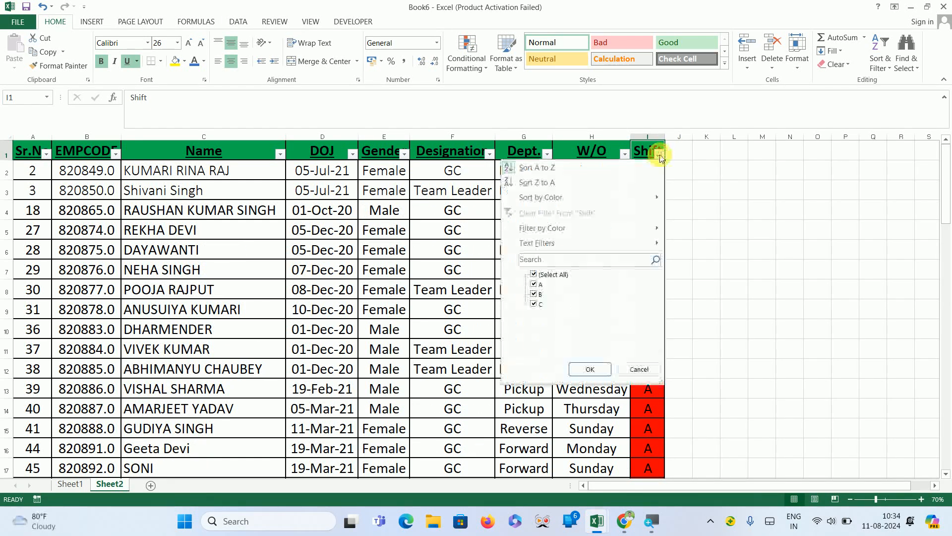
{"action": "left_click", "coordinate": [566, 183]}
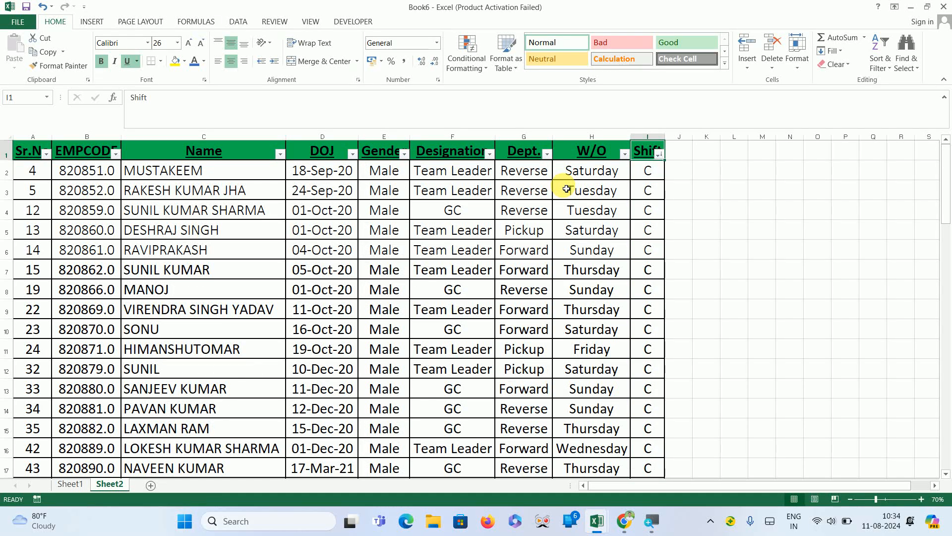
{"action": "left_click", "coordinate": [887, 61]}
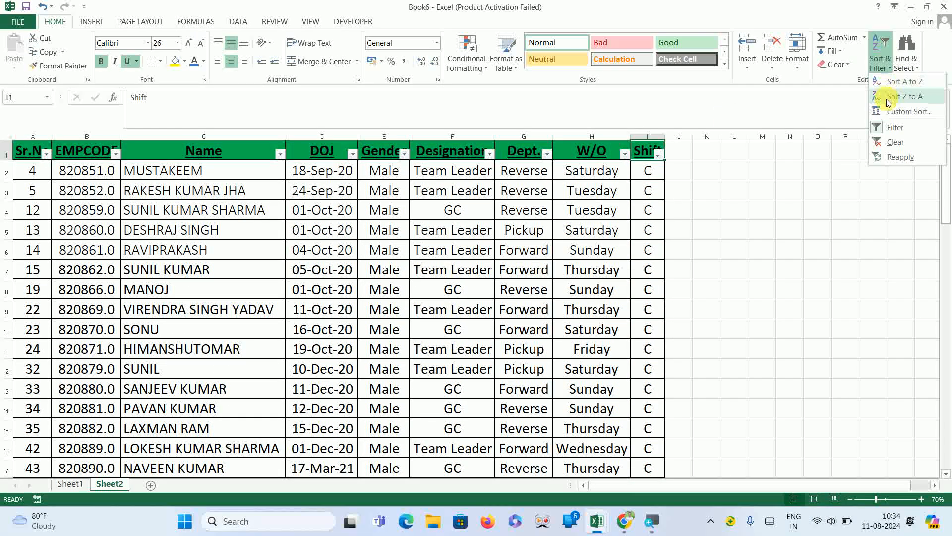
{"action": "left_click", "coordinate": [732, 196]}
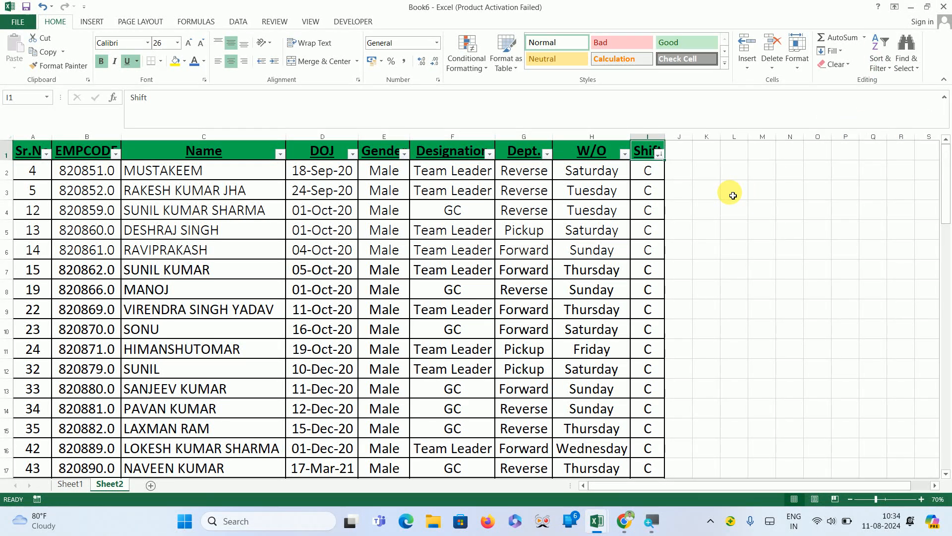